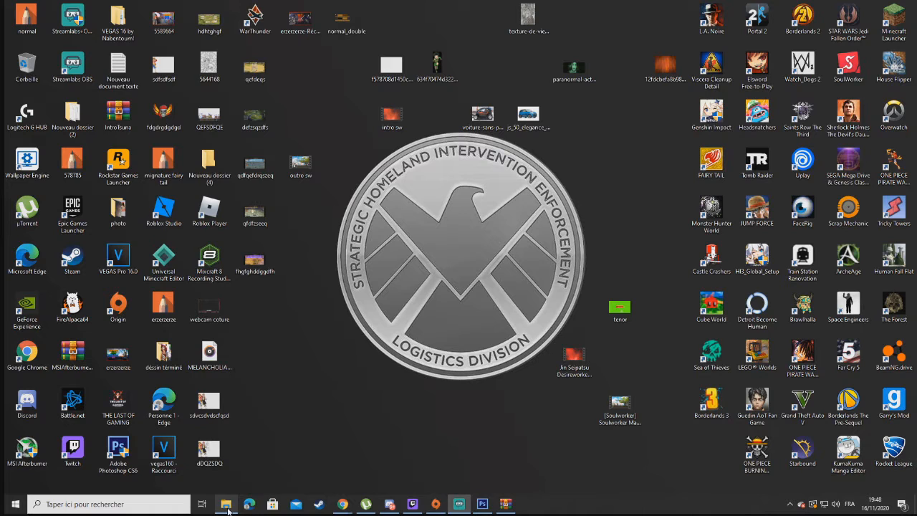
Open the %appdata% folder through Windows search and locate the resourcepacks folder inside .minecraft
{"action": "mouse_move", "coordinate": [227, 510]}
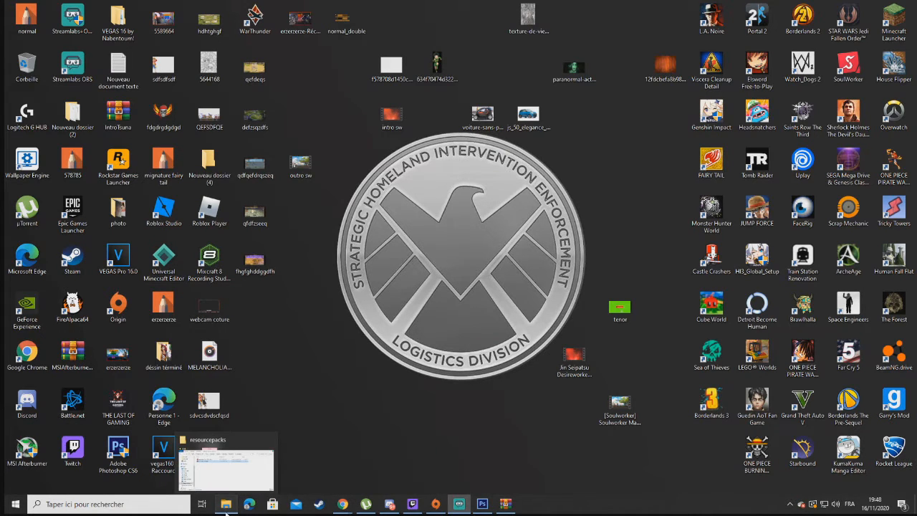
{"action": "left_click", "coordinate": [226, 505]}
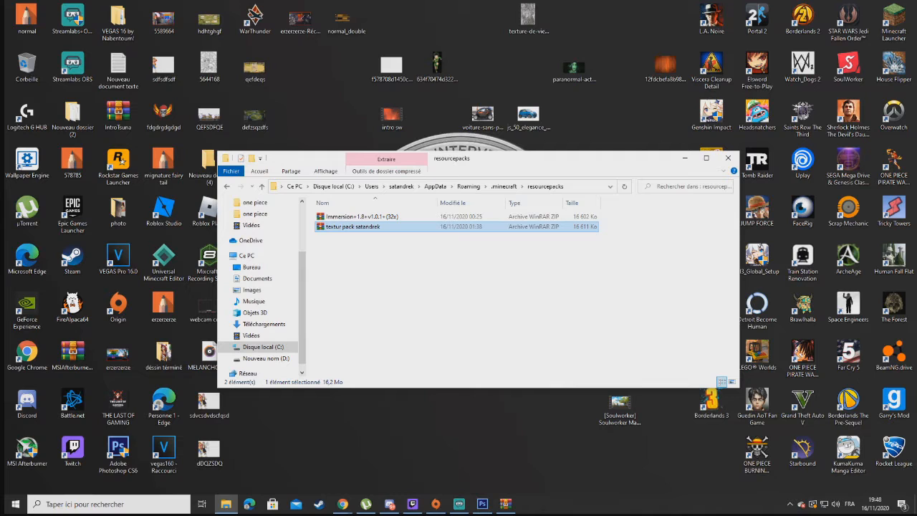
{"action": "left_click", "coordinate": [131, 503]}
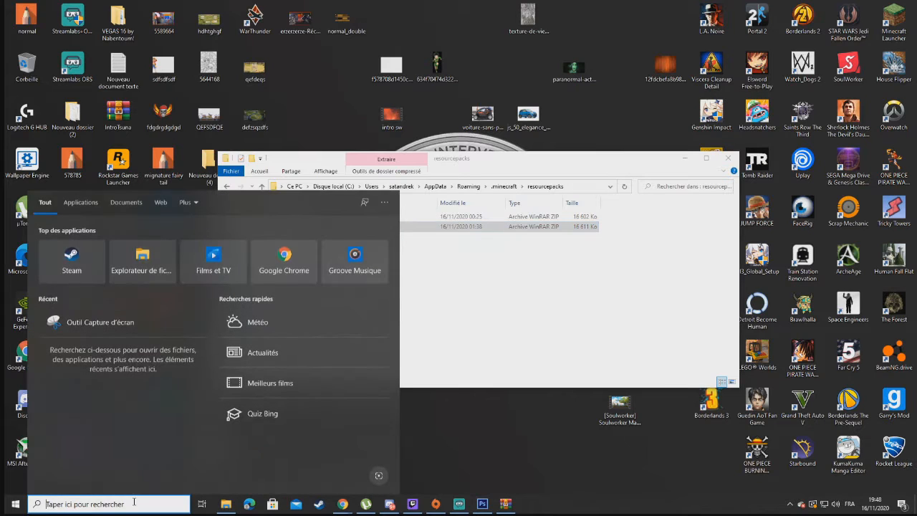
{"action": "type", "text": "%"}
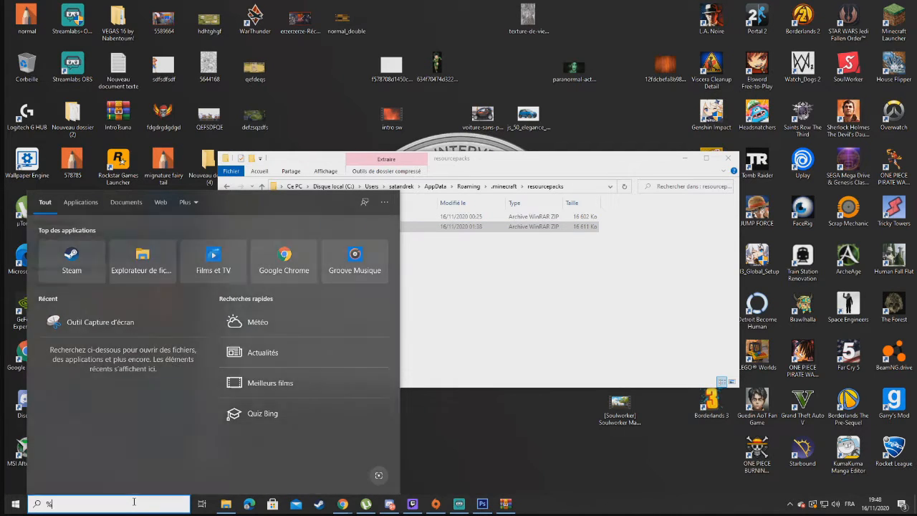
{"action": "type", "text": "app"}
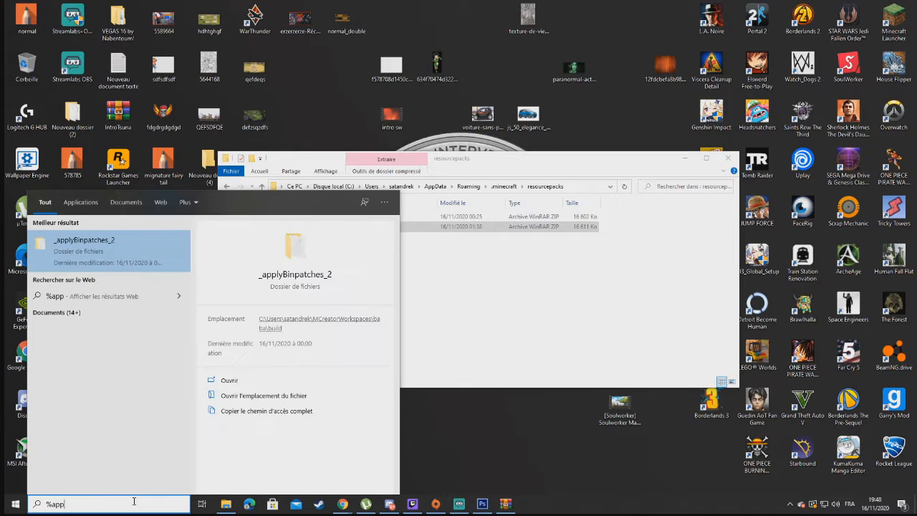
{"action": "type", "text": "data%"}
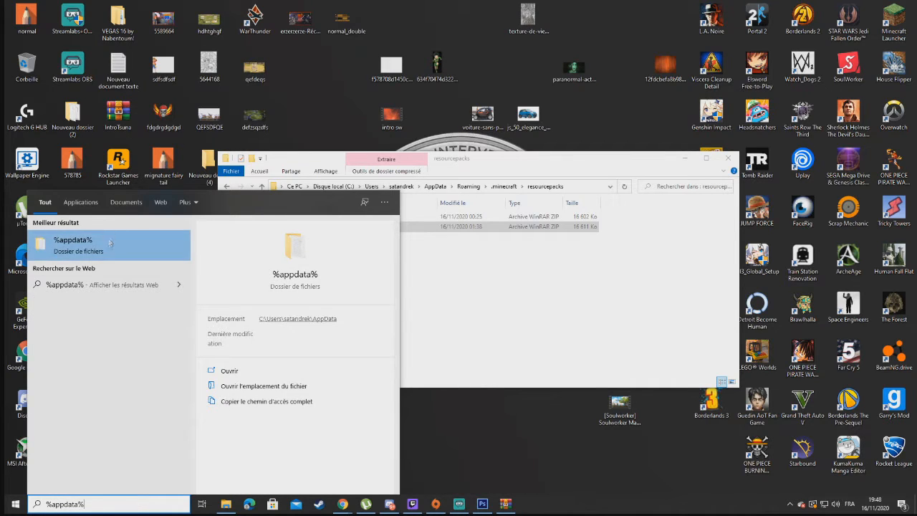
{"action": "key", "text": "Return"}
{"action": "double_click", "coordinate": [332, 232]}
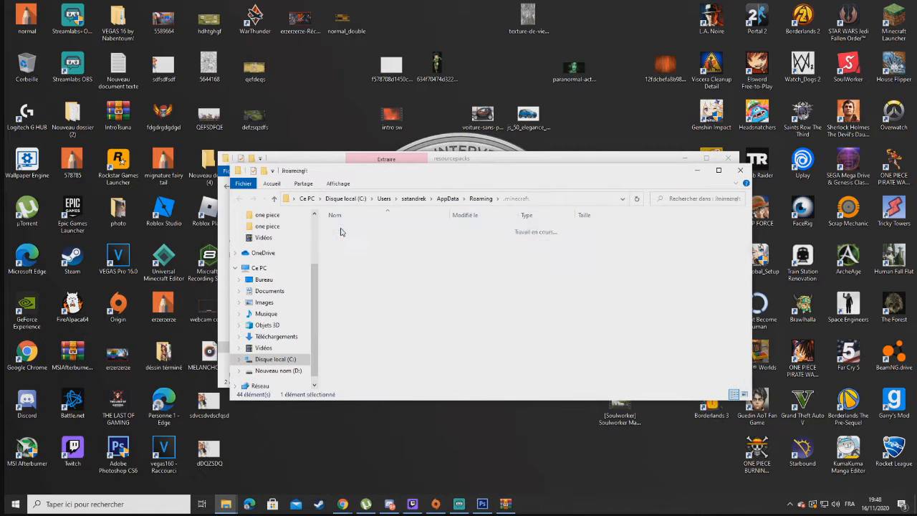
{"action": "scroll", "coordinate": [354, 356], "scroll_direction": "down", "scroll_amount": 1}
{"action": "left_click", "coordinate": [349, 345]}
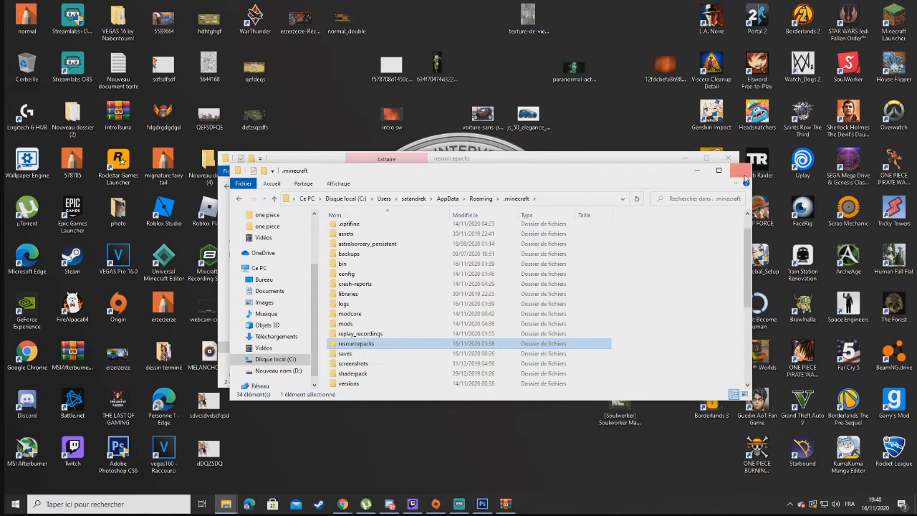
{"action": "left_click", "coordinate": [740, 170]}
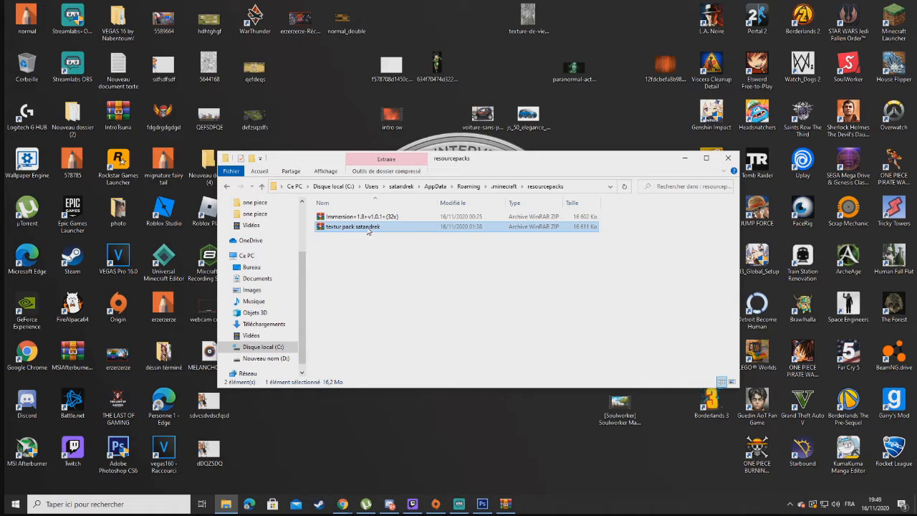
Switch to WinRAR and go back up from the chest folder to the root of the texture pack archive
{"action": "left_click_drag", "start_coordinate": [330, 228], "coordinate": [343, 228]}
{"action": "left_click", "coordinate": [505, 504]}
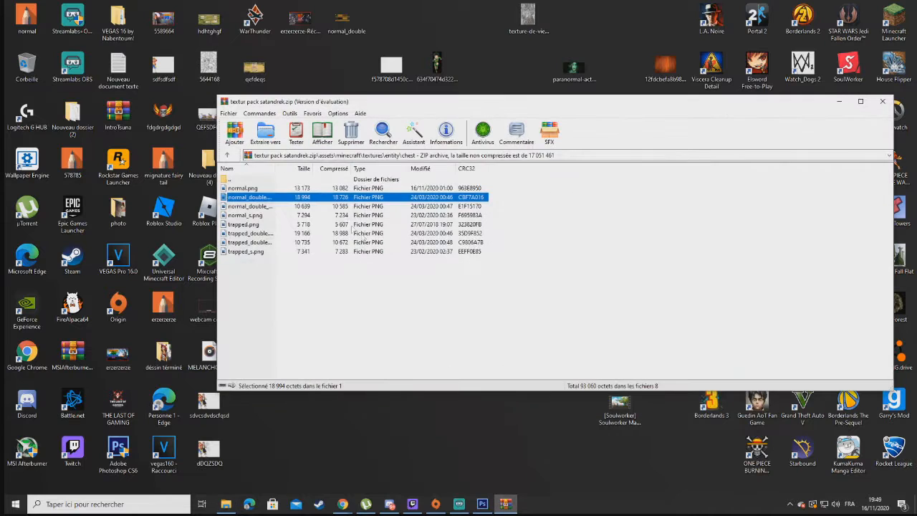
{"action": "key", "text": "BackSpace"}
{"action": "key", "text": "BackSpace"}
{"action": "key", "text": "BackSpace"}
{"action": "key", "text": "BackSpace"}
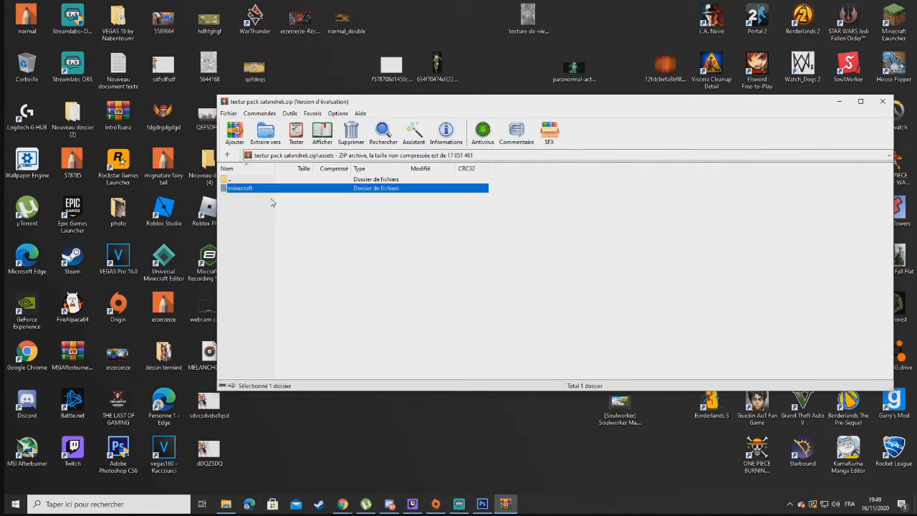
{"action": "key", "text": "BackSpace"}
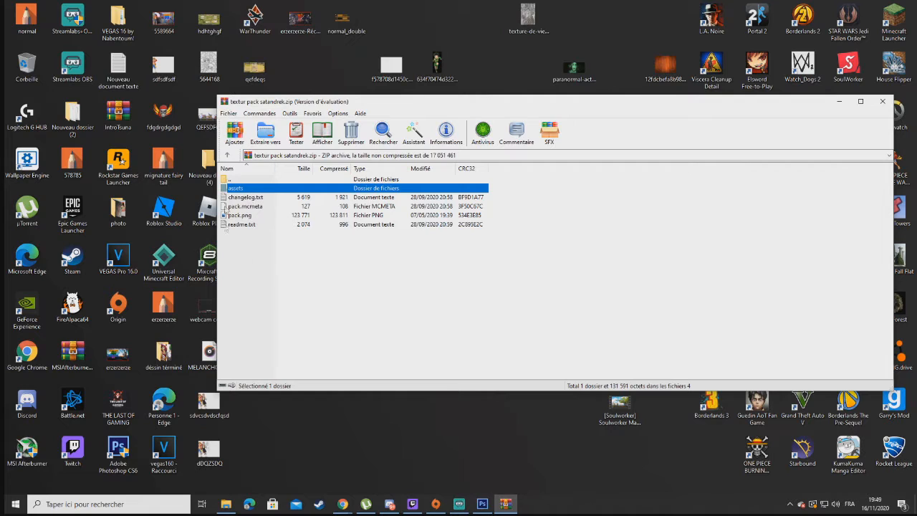
Browse the archive to assets\minecraft\textures\entity\chest, and switch to Photoshop with normal_double.png
{"action": "key", "text": "Return"}
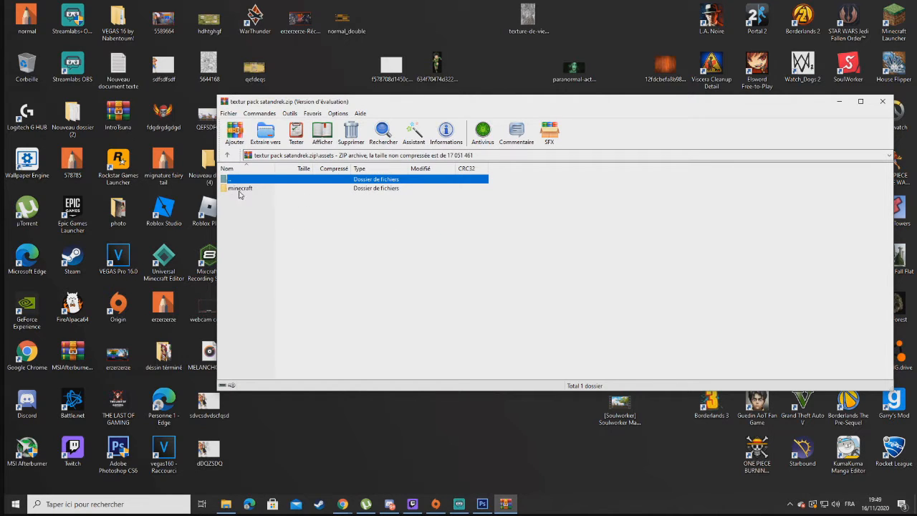
{"action": "key", "text": "Down"}
{"action": "key", "text": "Return"}
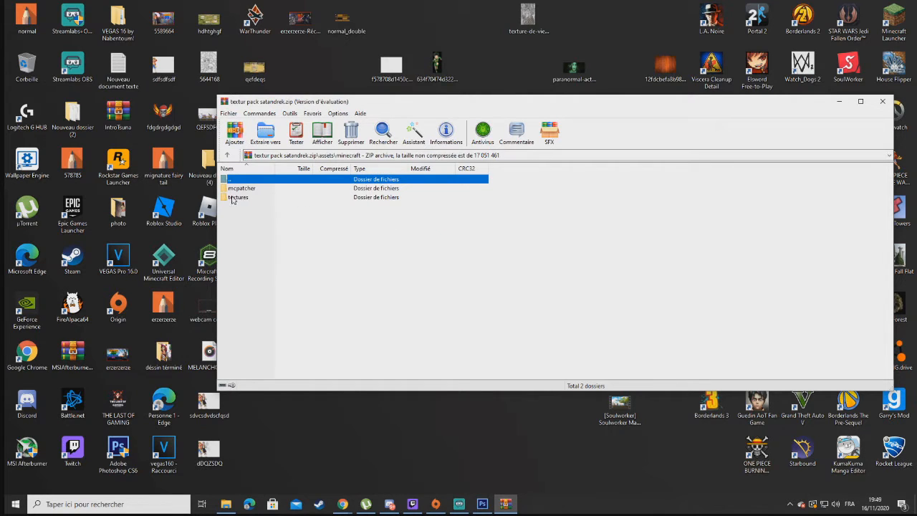
{"action": "double_click", "coordinate": [247, 200]}
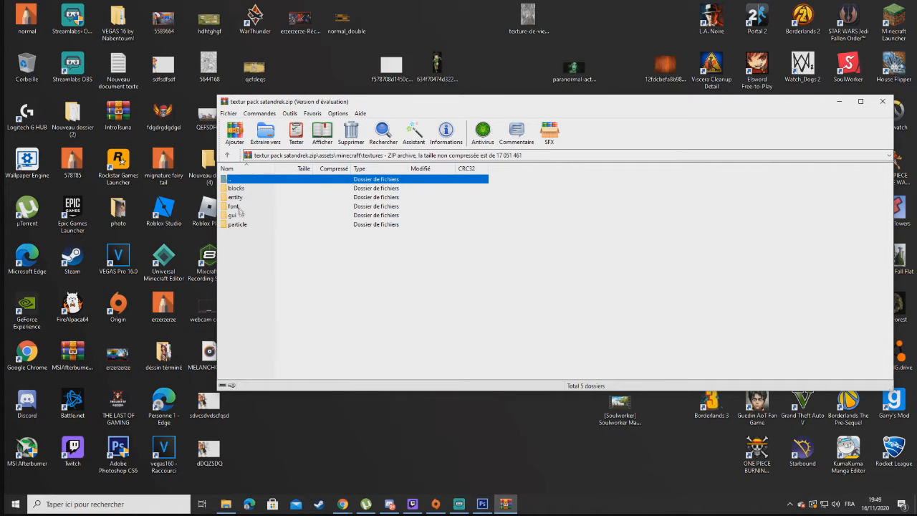
{"action": "double_click", "coordinate": [242, 198]}
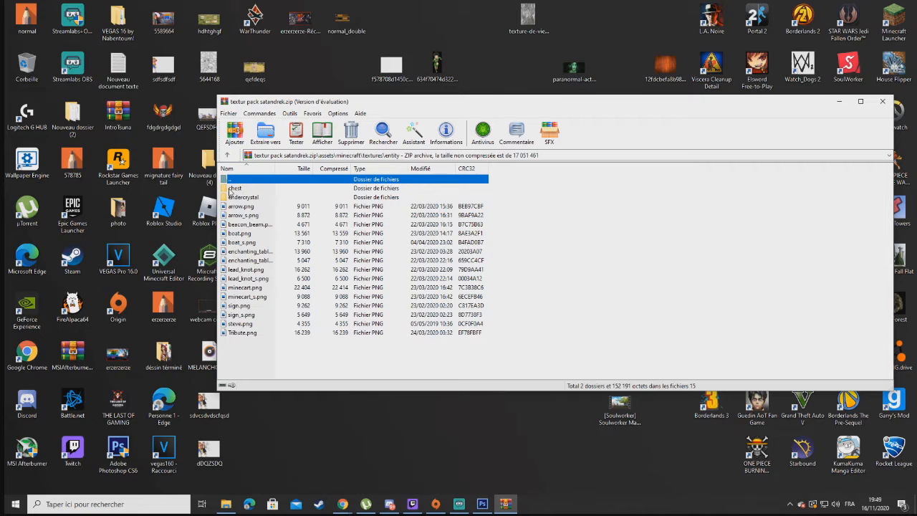
{"action": "double_click", "coordinate": [264, 188]}
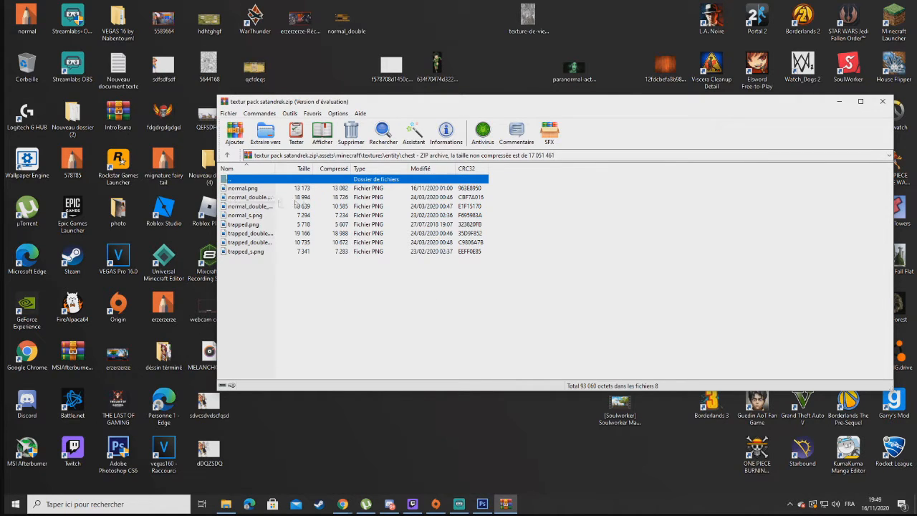
{"action": "left_click", "coordinate": [838, 101]}
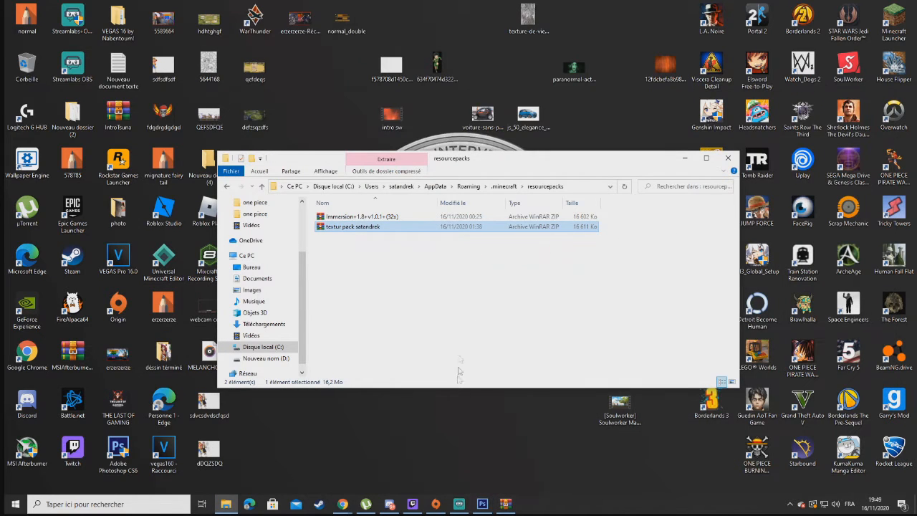
{"action": "left_click", "coordinate": [482, 504]}
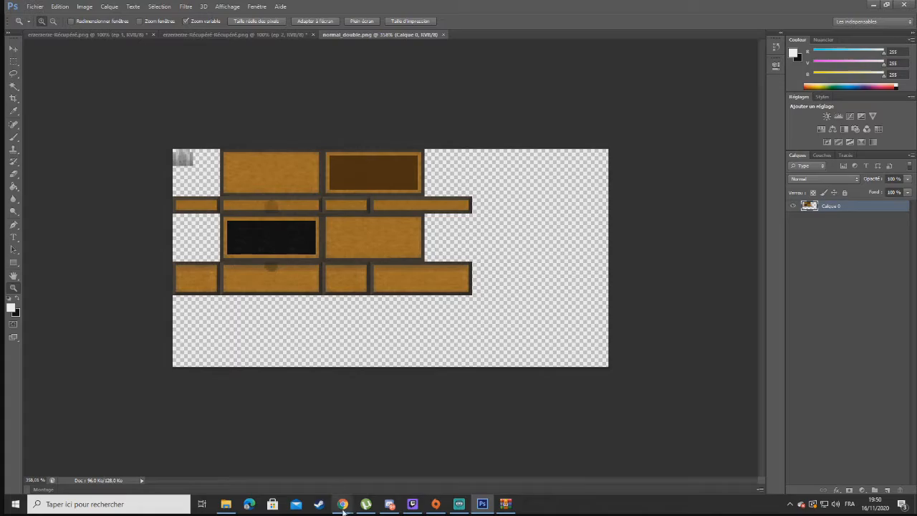
Switch to Chrome, search Bing Images for "texture bois" and look through the wood texture results
{"action": "mouse_move", "coordinate": [343, 503]}
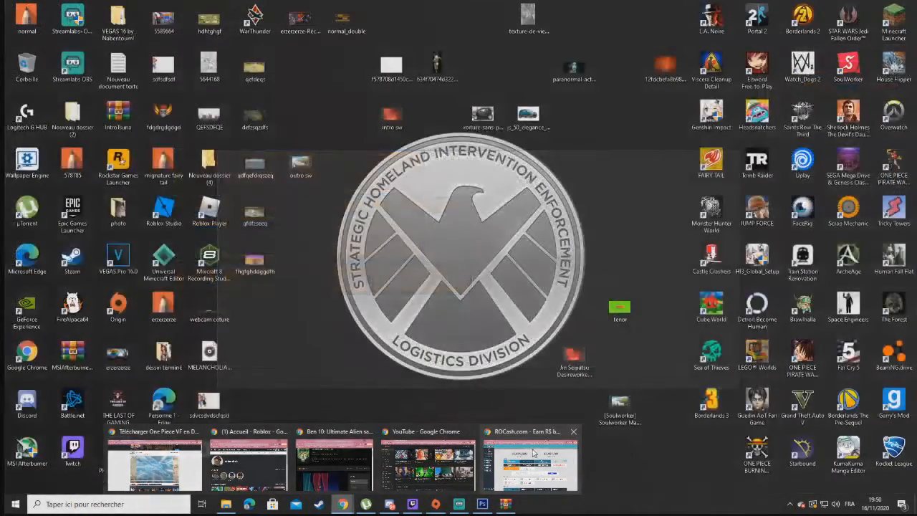
{"action": "left_click", "coordinate": [533, 453]}
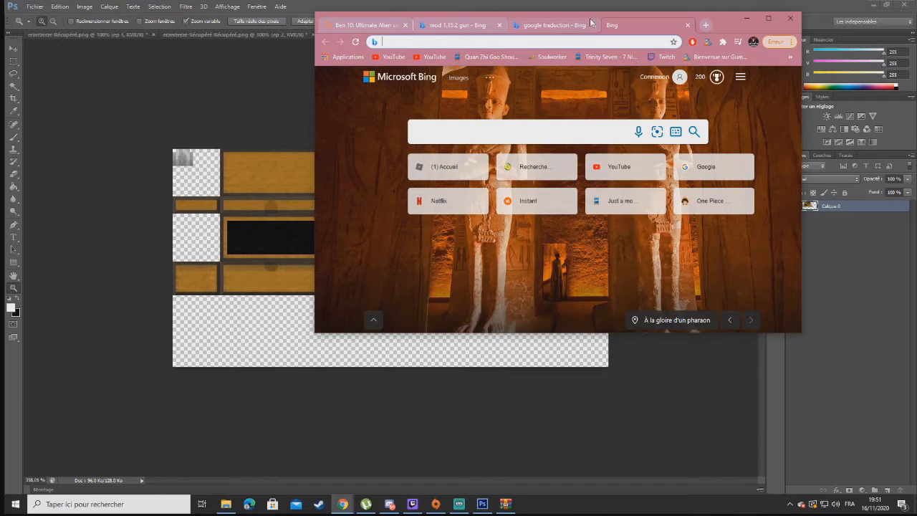
{"action": "double_click", "coordinate": [727, 23]}
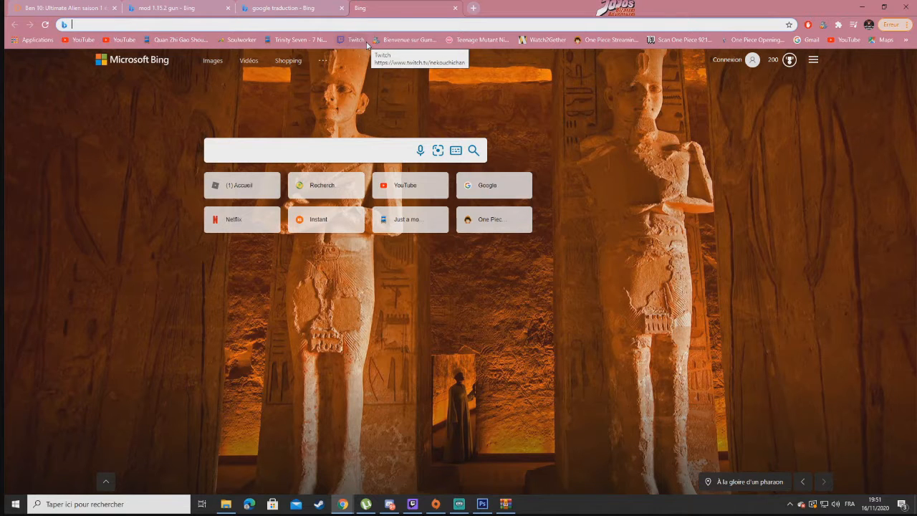
{"action": "type", "text": "texture "}
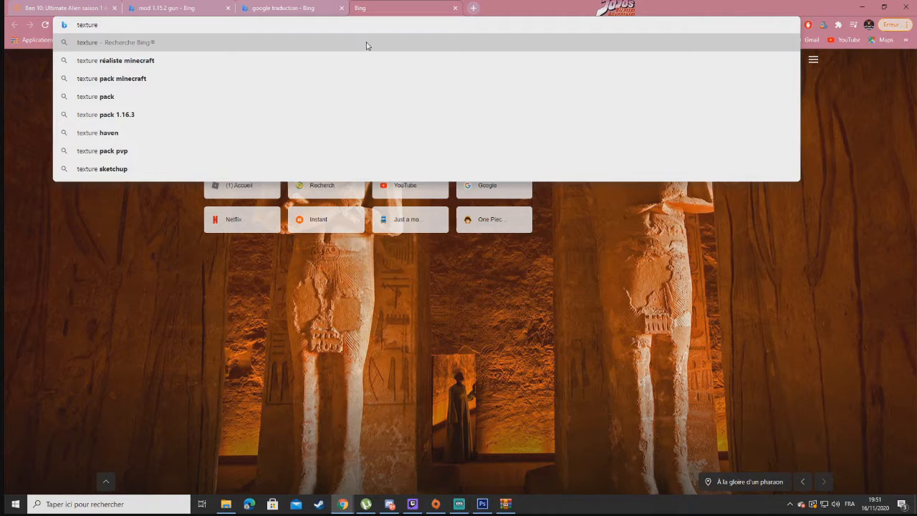
{"action": "type", "text": "boi"}
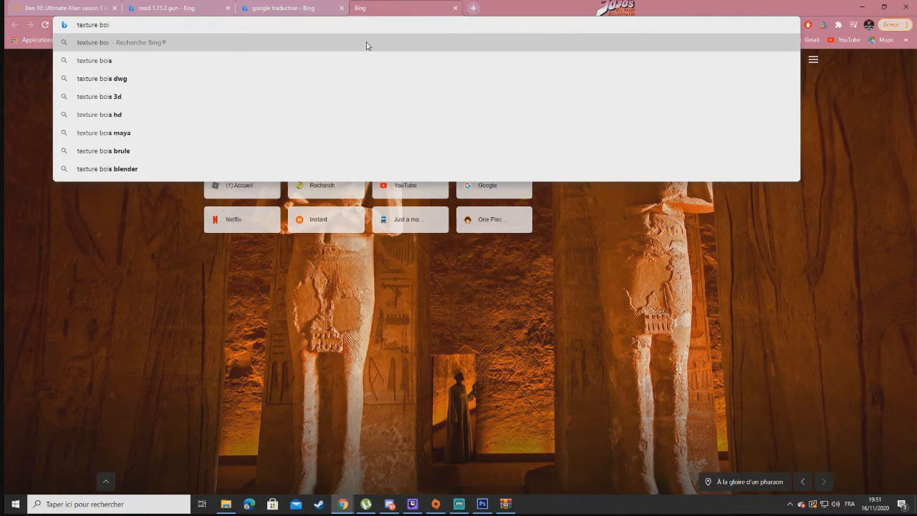
{"action": "type", "text": "s"}
{"action": "key", "text": "Return"}
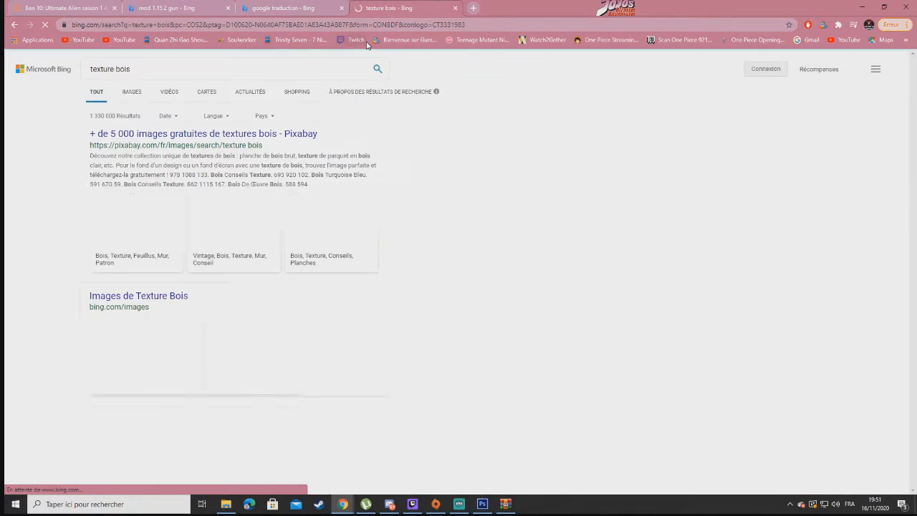
{"action": "left_click", "coordinate": [133, 93]}
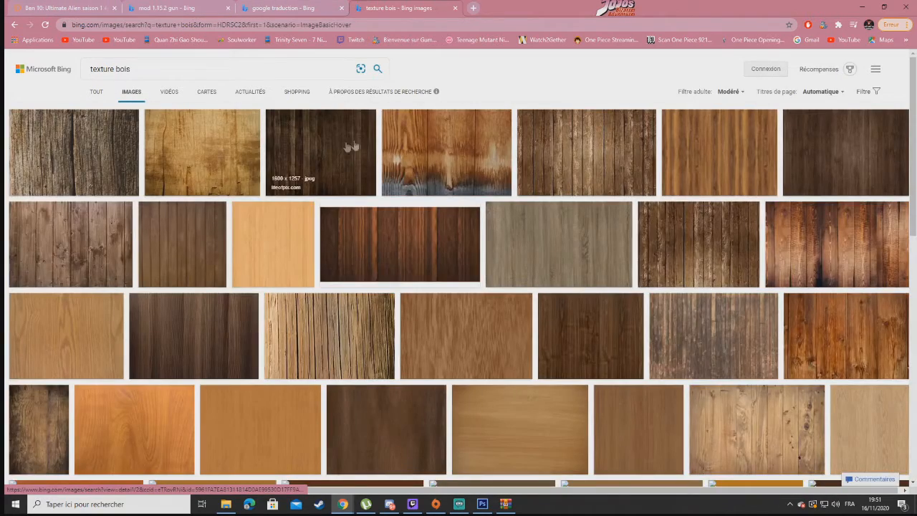
{"action": "scroll", "coordinate": [464, 157], "scroll_direction": "down", "scroll_amount": 5}
{"action": "scroll", "coordinate": [465, 157], "scroll_direction": "up", "scroll_amount": 2}
{"action": "scroll", "coordinate": [407, 186], "scroll_direction": "up", "scroll_amount": 2}
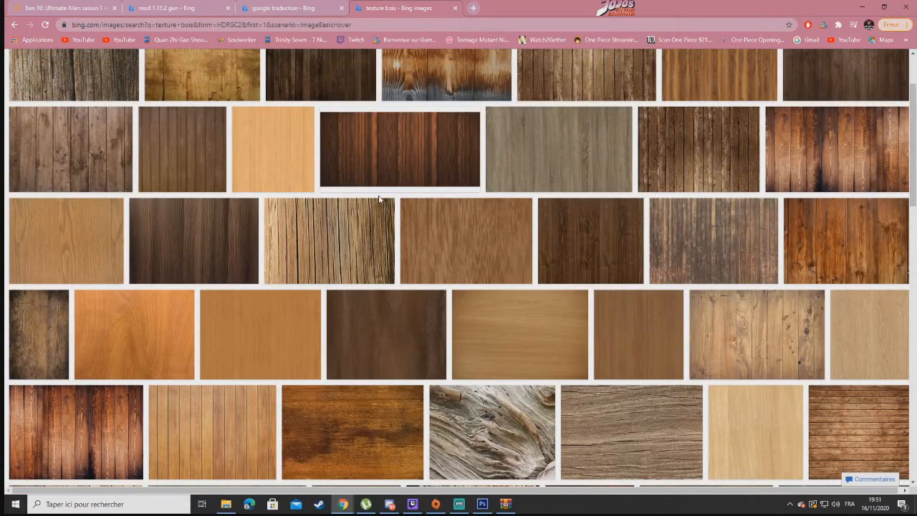
{"action": "scroll", "coordinate": [527, 129], "scroll_direction": "up", "scroll_amount": 2}
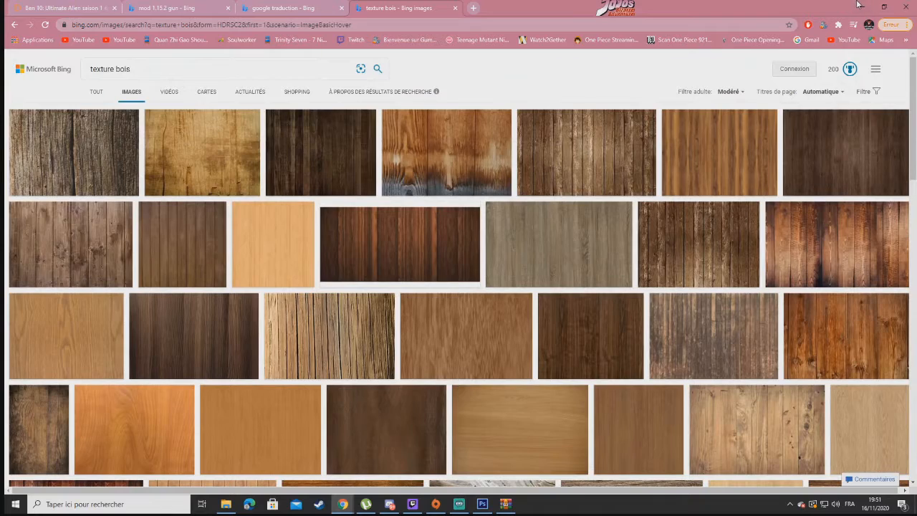
{"action": "left_click", "coordinate": [861, 6]}
Import the reddish-brown wood plank JPG whose name begins with 12fdcbefa8b98 from the desktop into normal_double.png
{"action": "left_click", "coordinate": [35, 7]}
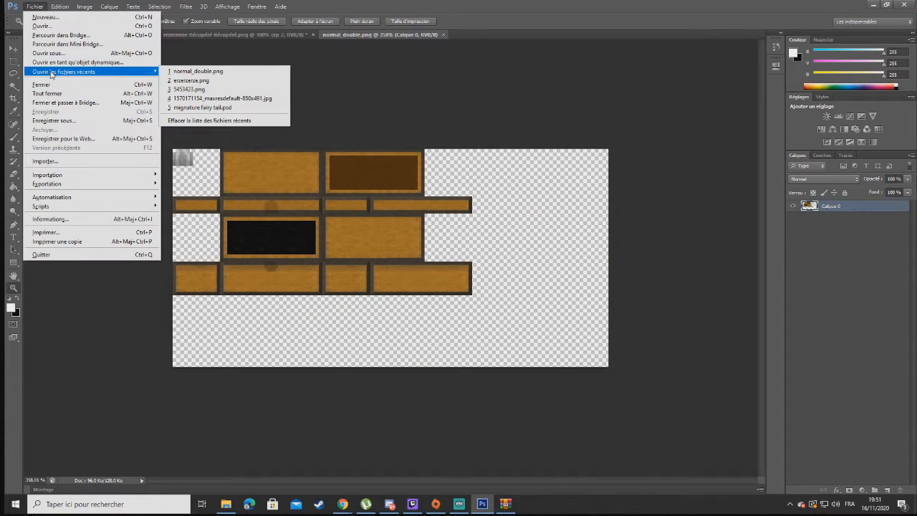
{"action": "left_click", "coordinate": [66, 162]}
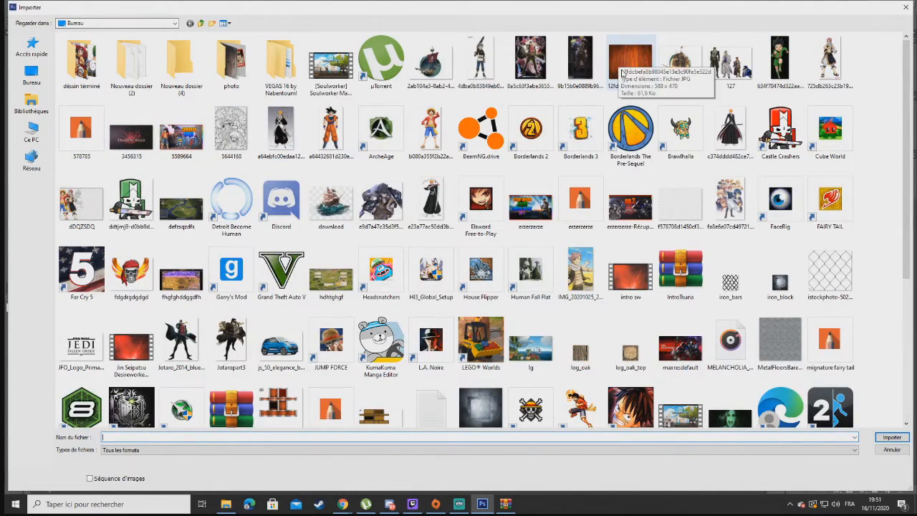
{"action": "double_click", "coordinate": [622, 68]}
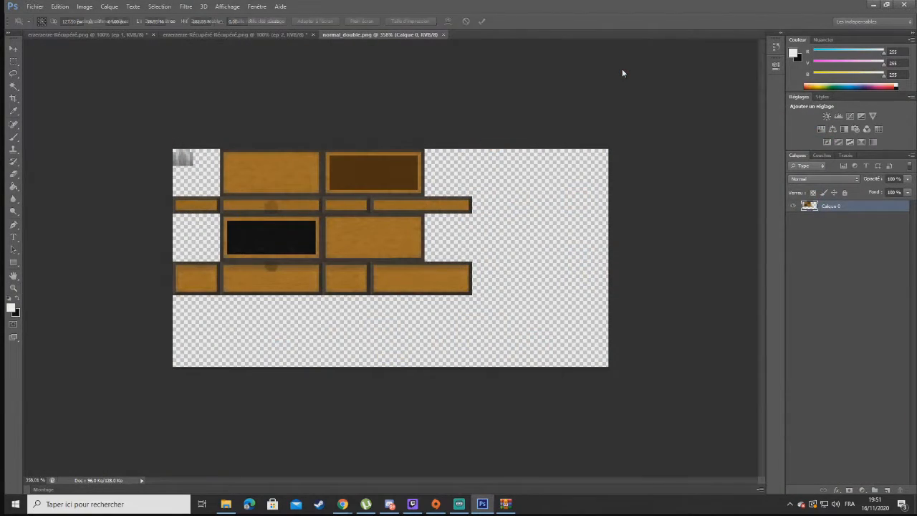
Fit the placed wood image over the first orange panel in the upper row, scaled to about 127.6% width and 71.8% height
{"action": "left_click_drag", "start_coordinate": [384, 248], "coordinate": [255, 172]}
{"action": "left_click_drag", "start_coordinate": [259, 214], "coordinate": [261, 195]}
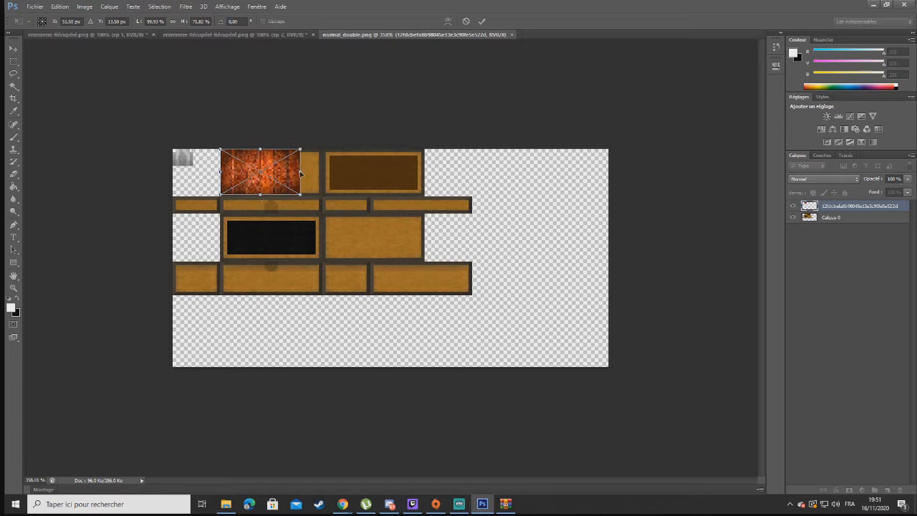
{"action": "left_click_drag", "start_coordinate": [300, 172], "coordinate": [323, 172]}
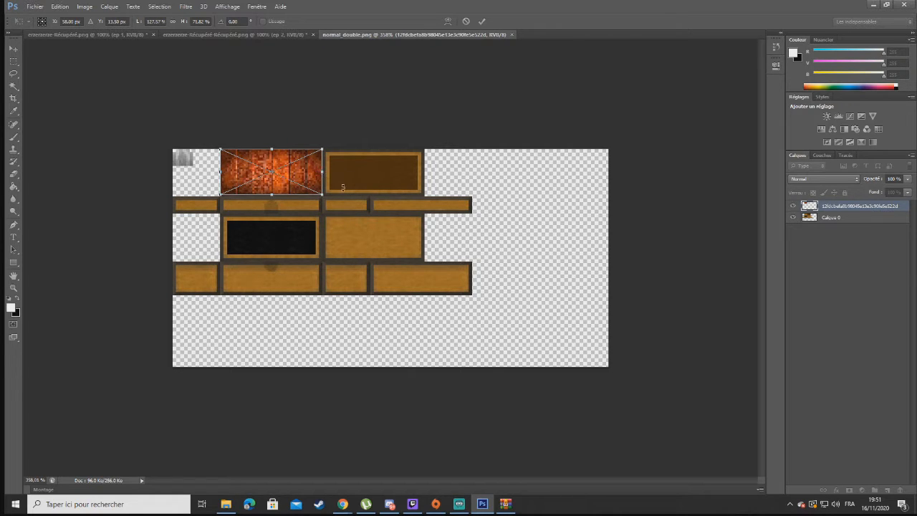
{"action": "key", "text": "Return"}
{"action": "key", "text": "z"}
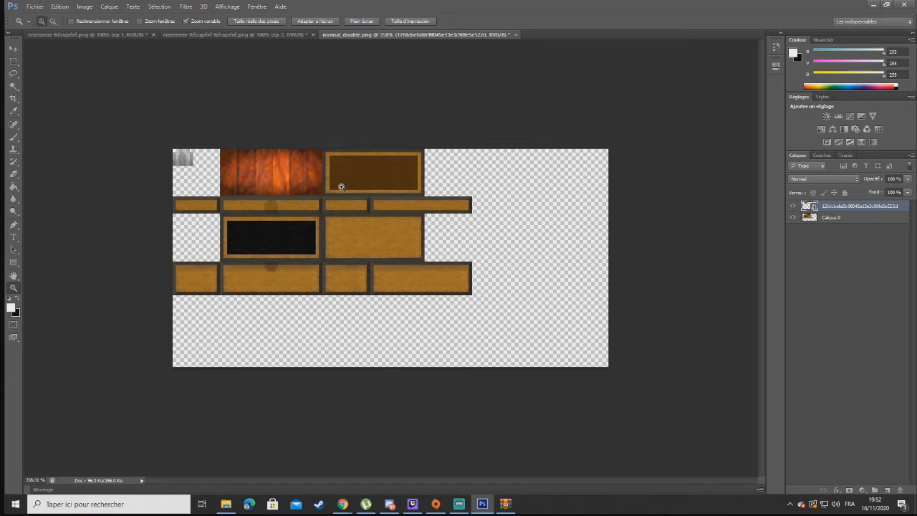
Import the wood image beginning with 12fdcbefa8b98 and fit it over the third row's orange panel, about 128% wide and 71% high
{"action": "left_click", "coordinate": [36, 7]}
{"action": "left_click", "coordinate": [53, 161]}
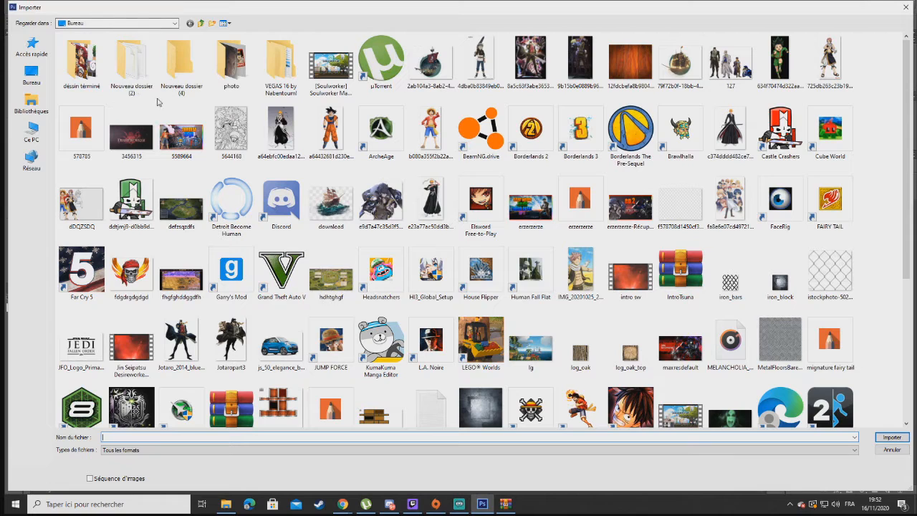
{"action": "double_click", "coordinate": [610, 74]}
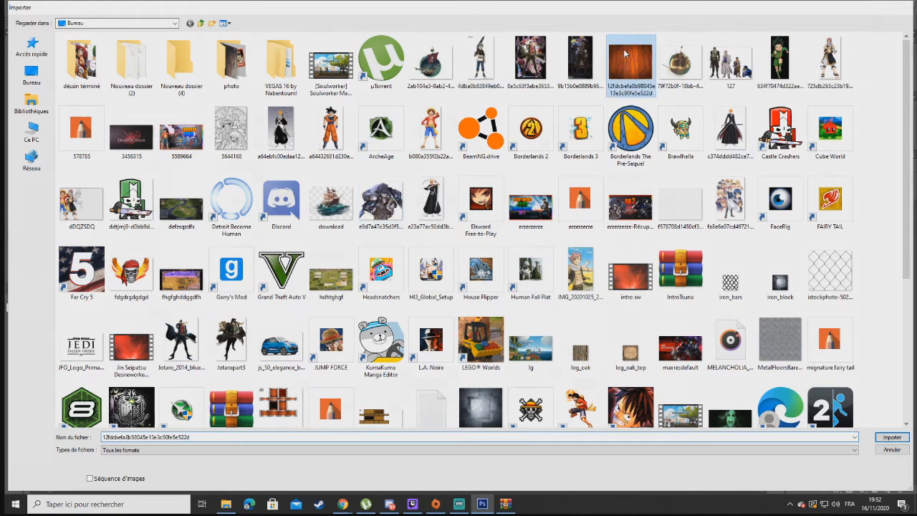
{"action": "left_click_drag", "start_coordinate": [391, 239], "coordinate": [424, 247]}
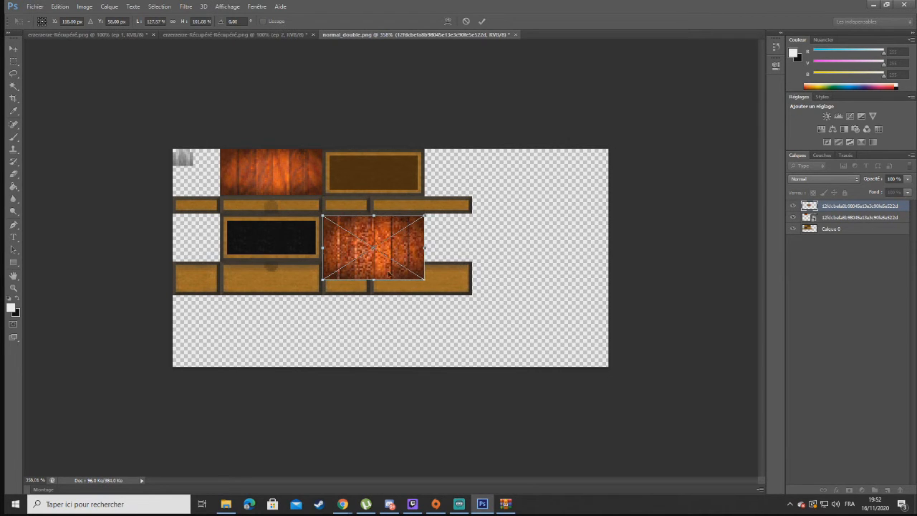
{"action": "left_click_drag", "start_coordinate": [373, 279], "coordinate": [373, 261]}
{"action": "key", "text": "Return"}
{"action": "key", "text": "z"}
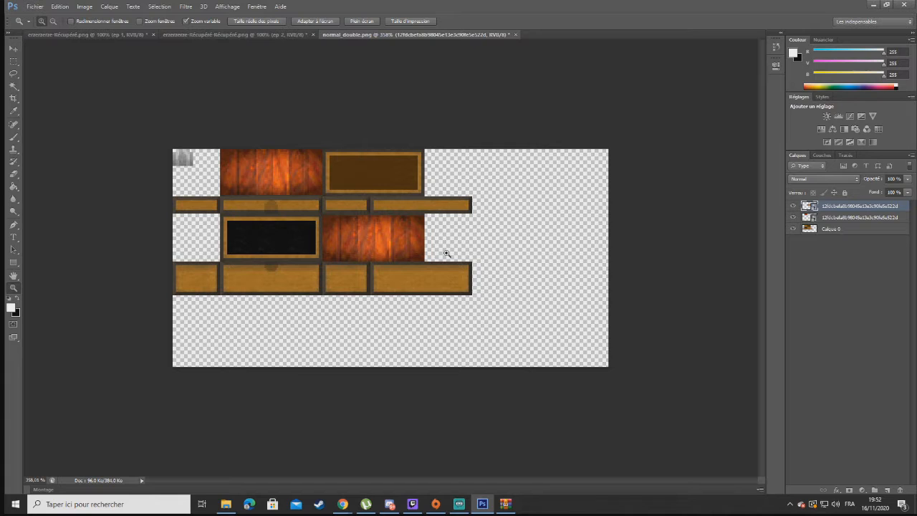
{"action": "key", "text": "ctrl+t"}
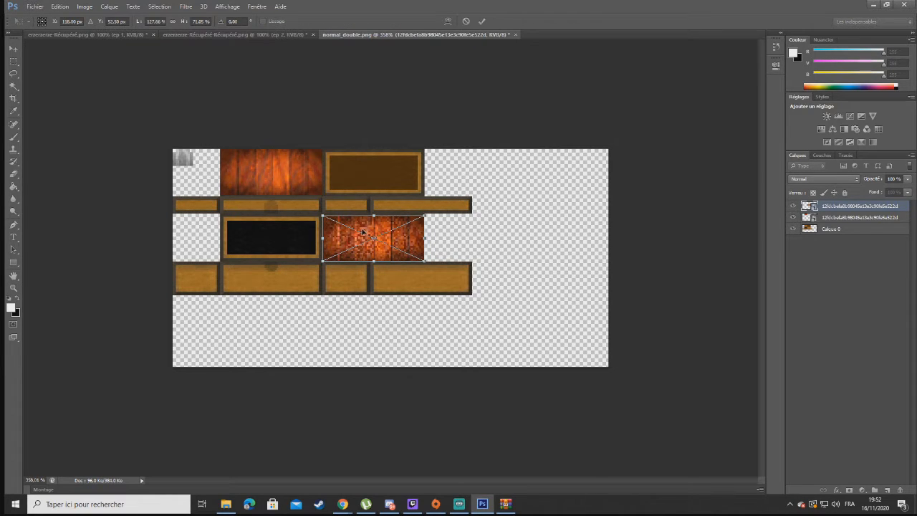
{"action": "mouse_move", "coordinate": [363, 232]}
{"action": "left_mouse_down"}
{"action": "mouse_move", "coordinate": [375, 232]}
{"action": "mouse_move", "coordinate": [365, 231]}
{"action": "left_mouse_up"}
{"action": "key", "text": "Return"}
{"action": "key", "text": "z"}
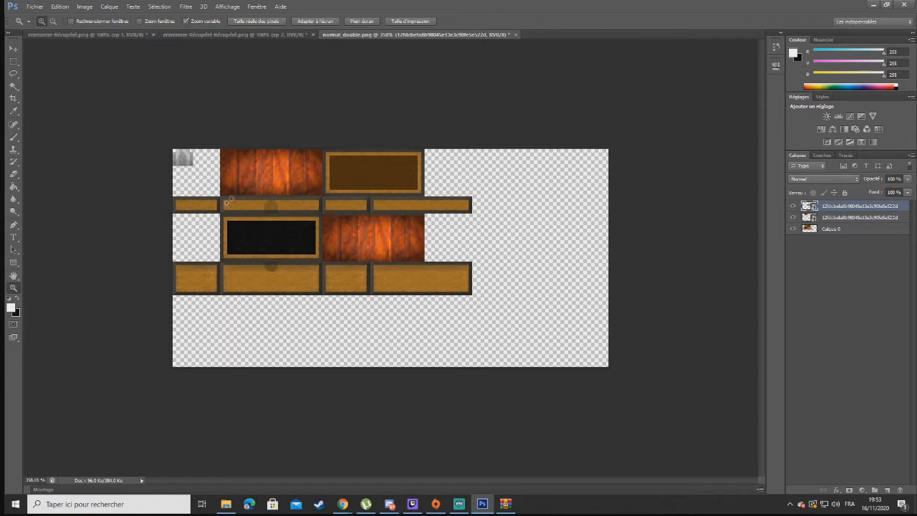
Import the same wood image again and fit it over the black panel with the orange border in the third row
{"action": "left_click", "coordinate": [35, 7]}
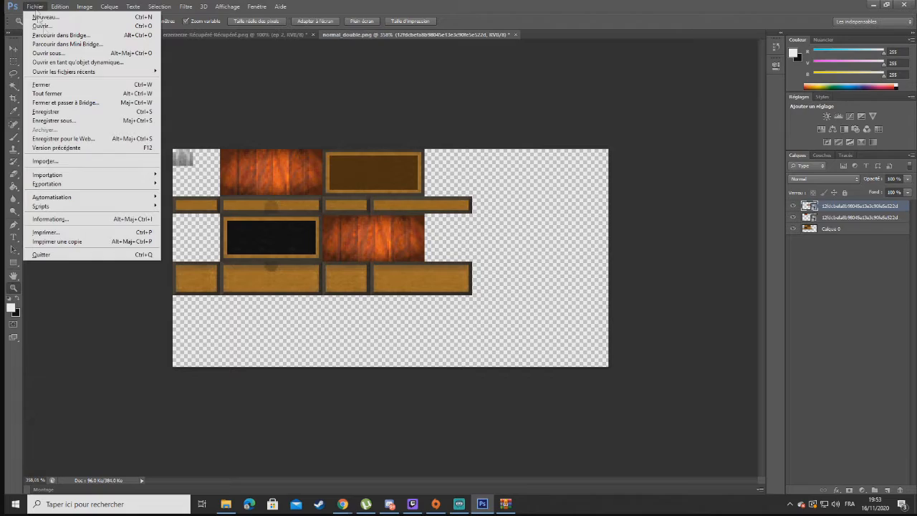
{"action": "left_click", "coordinate": [44, 161]}
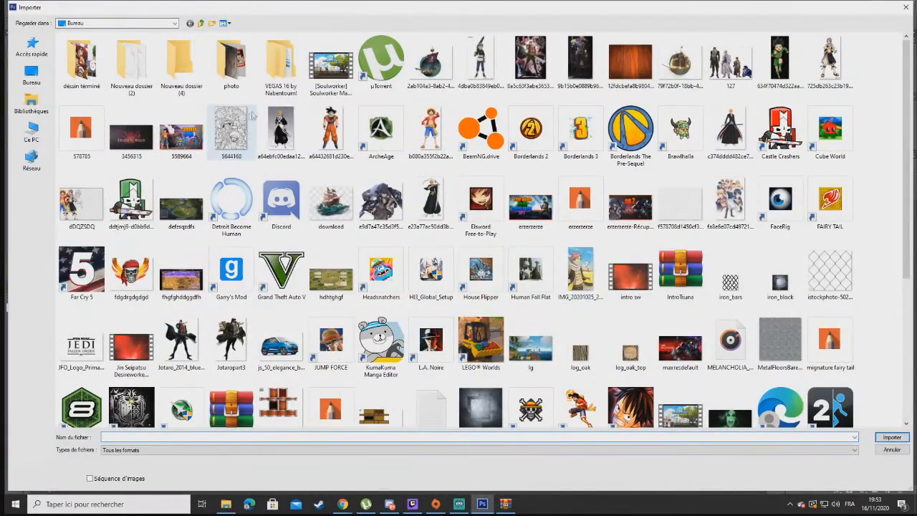
{"action": "double_click", "coordinate": [625, 57]}
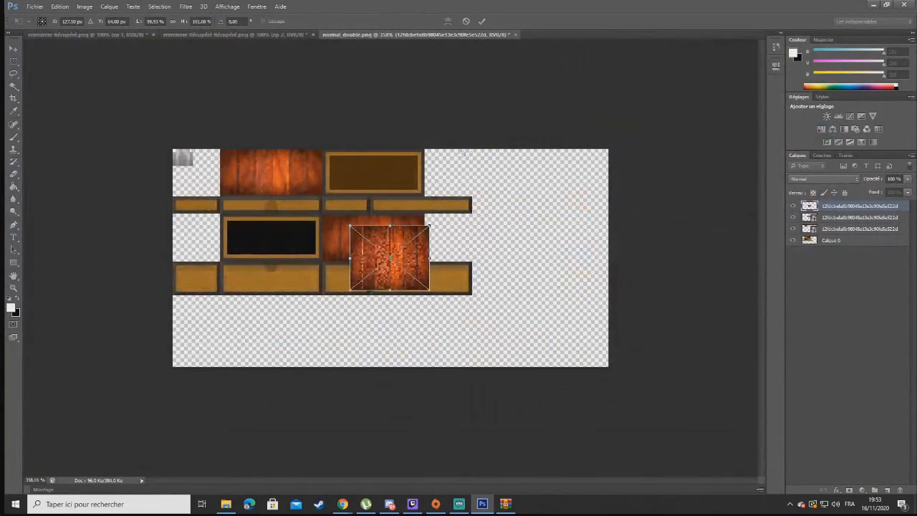
{"action": "left_click_drag", "start_coordinate": [377, 244], "coordinate": [247, 233]}
{"action": "left_click_drag", "start_coordinate": [301, 249], "coordinate": [322, 250]}
{"action": "left_click_drag", "start_coordinate": [272, 279], "coordinate": [272, 260]}
{"action": "key", "text": "Return"}
{"action": "key", "text": "z"}
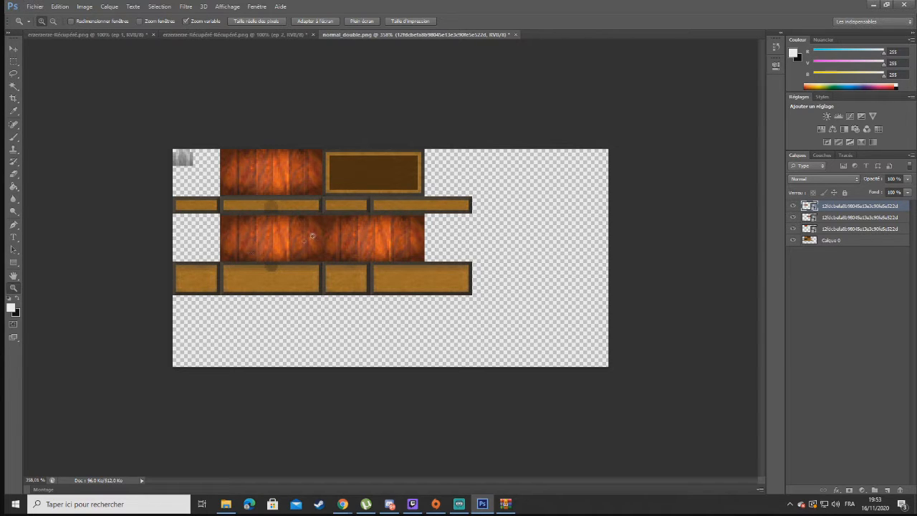
Check the black panel beneath the newest wood layer, and rasterize that layer so it can be edited
{"action": "left_click", "coordinate": [793, 207]}
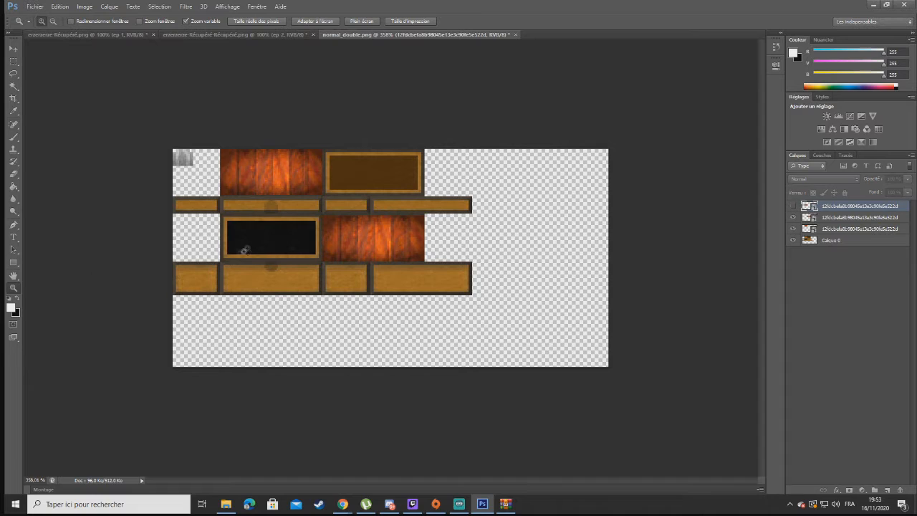
{"action": "left_click", "coordinate": [794, 206]}
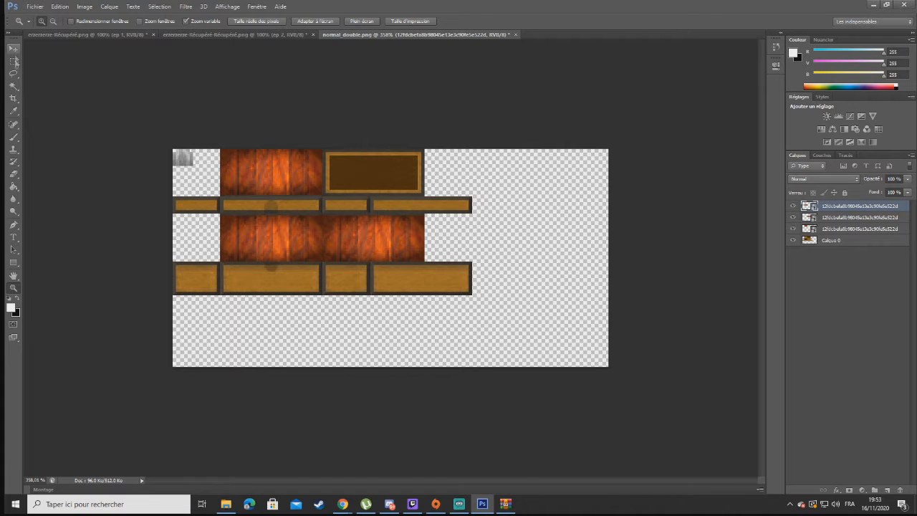
{"action": "left_click", "coordinate": [12, 63]}
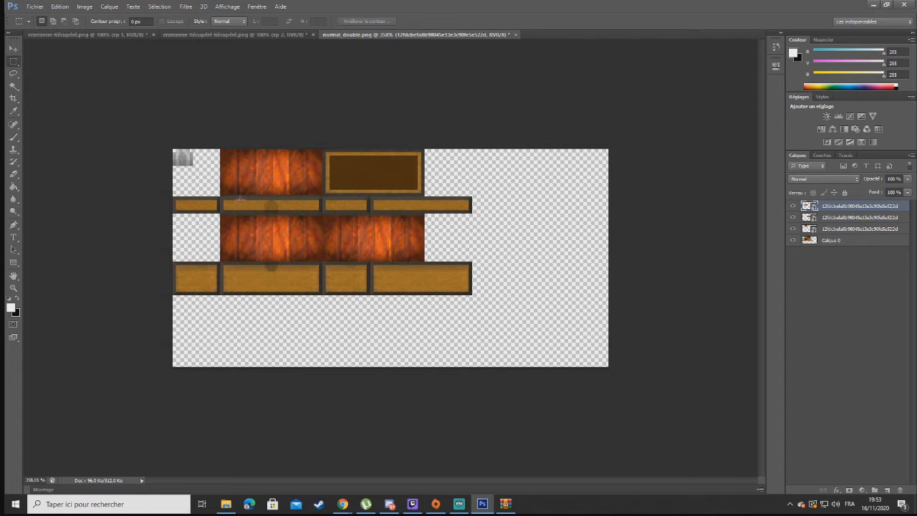
{"action": "left_click", "coordinate": [14, 134]}
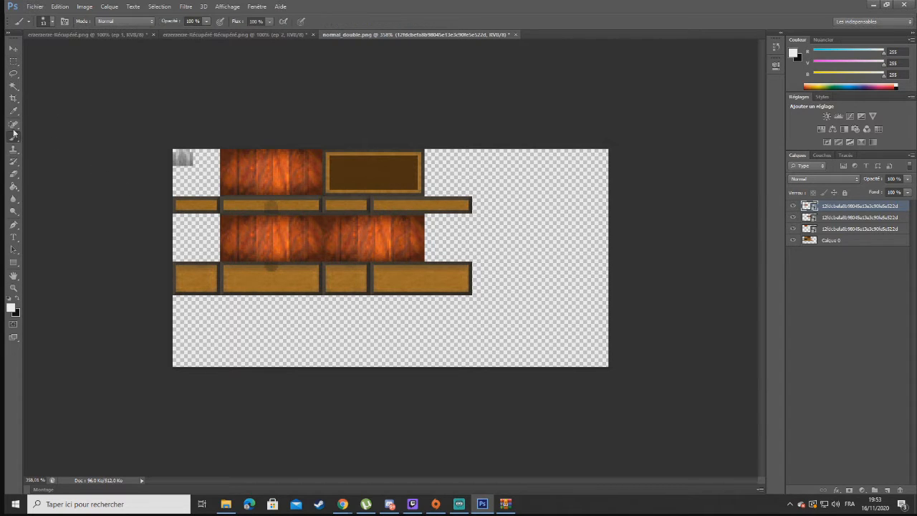
{"action": "left_click", "coordinate": [129, 169]}
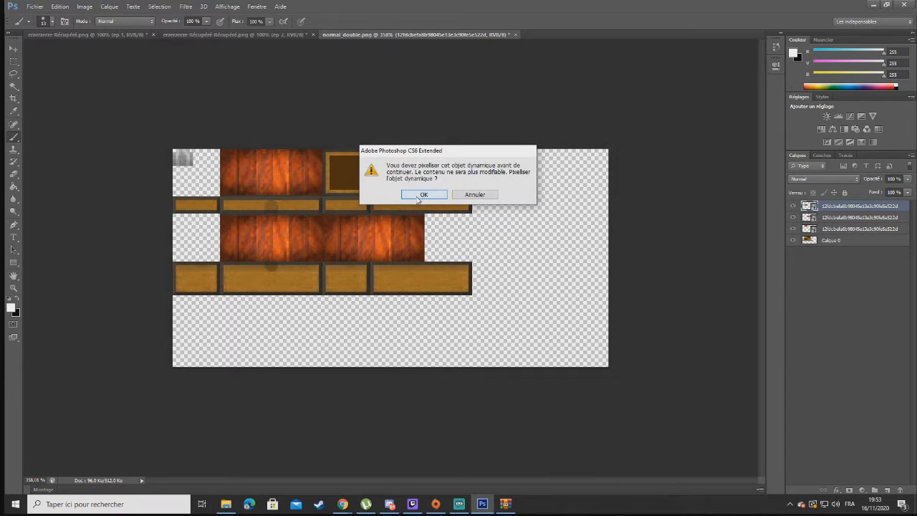
{"action": "left_click", "coordinate": [421, 195]}
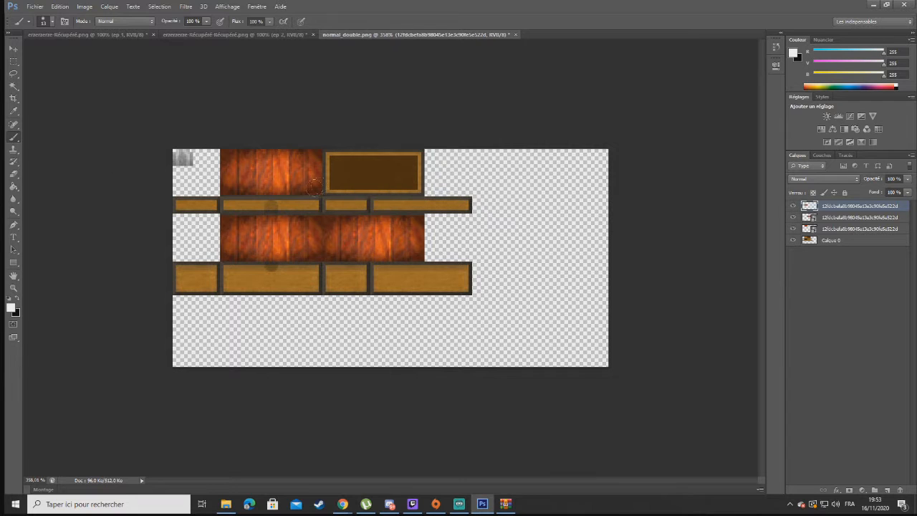
Cut a rectangular opening in the rasterized wood layer over the interior of the black panel, leaving a wood border
{"action": "left_click", "coordinate": [14, 62]}
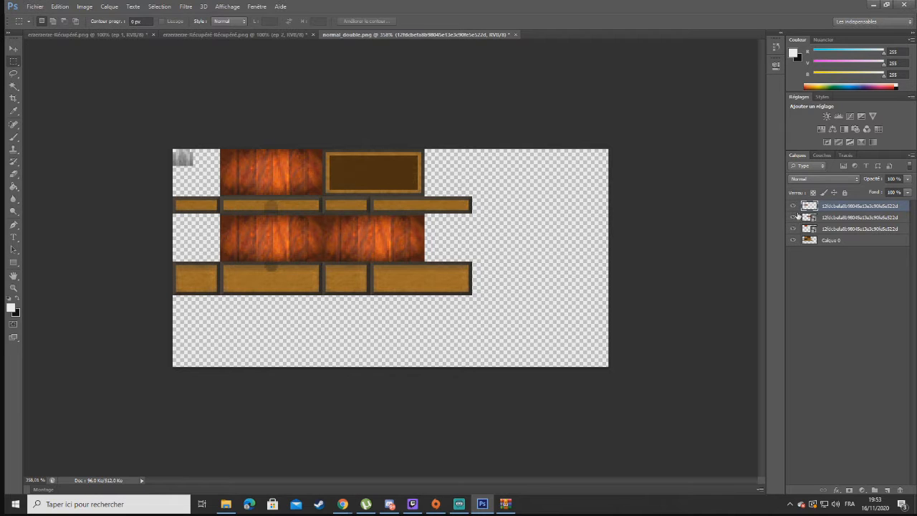
{"action": "left_click", "coordinate": [792, 206]}
{"action": "left_click", "coordinate": [792, 207]}
{"action": "left_click", "coordinate": [793, 206]}
{"action": "left_click", "coordinate": [793, 207]}
{"action": "left_click", "coordinate": [793, 206]}
{"action": "left_click", "coordinate": [793, 206]}
{"action": "left_click_drag", "start_coordinate": [229, 224], "coordinate": [309, 252]}
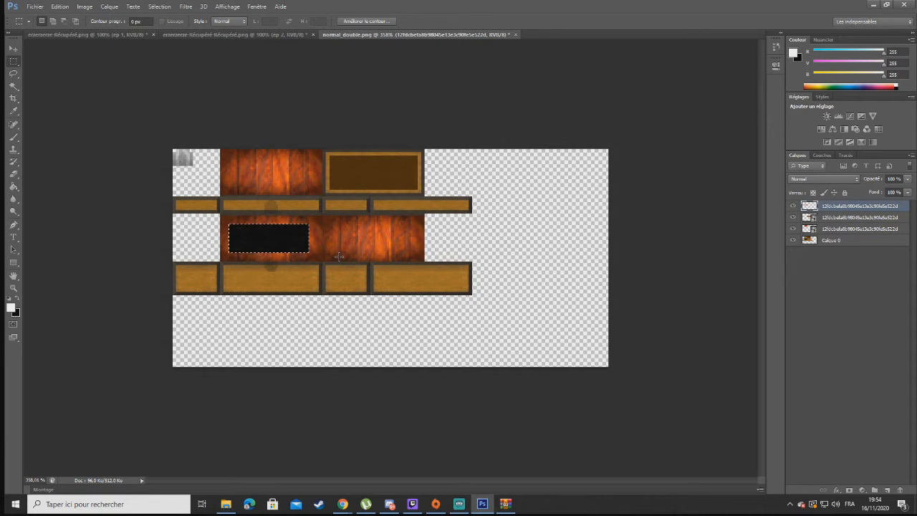
{"action": "left_click", "coordinate": [280, 246]}
Import the wood image again and fit it over the dark brown panel in the upper row
{"action": "left_click", "coordinate": [33, 6]}
{"action": "left_click", "coordinate": [54, 162]}
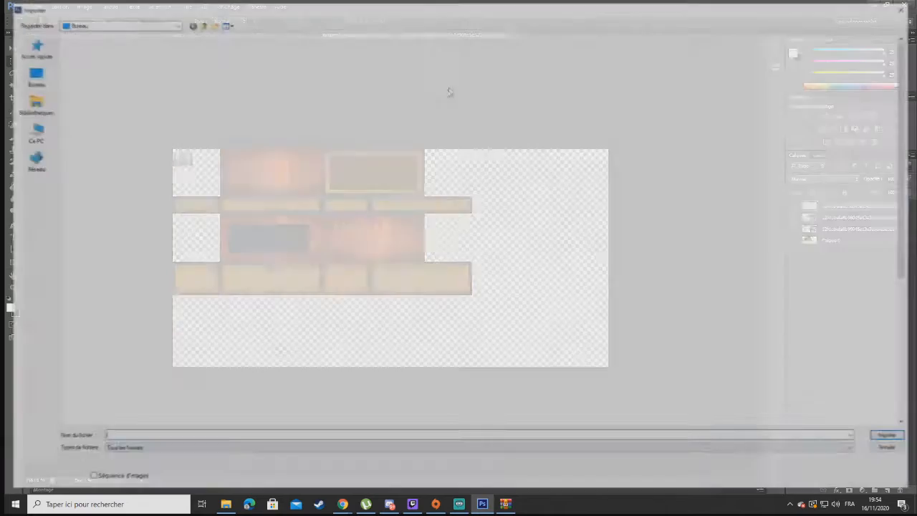
{"action": "left_click", "coordinate": [622, 52]}
{"action": "double_click", "coordinate": [622, 52]}
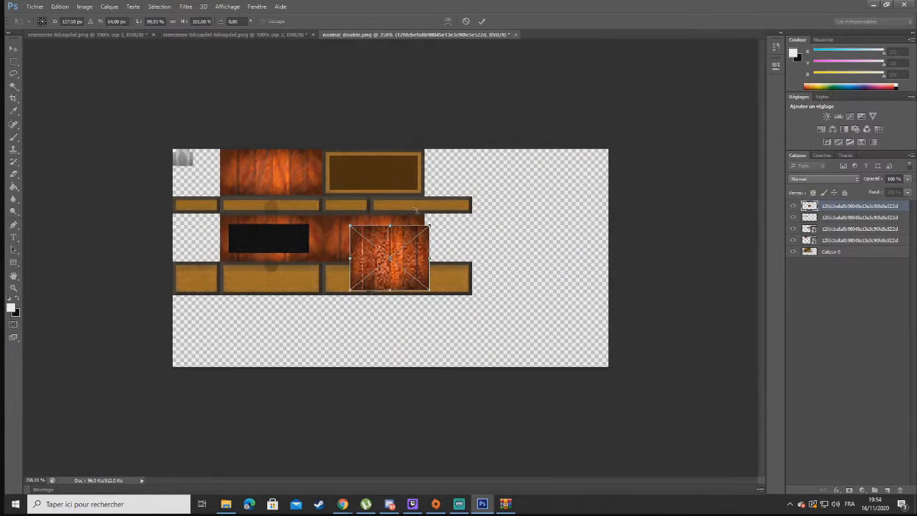
{"action": "left_click_drag", "start_coordinate": [393, 238], "coordinate": [424, 185]}
{"action": "left_click_drag", "start_coordinate": [373, 213], "coordinate": [372, 194]}
{"action": "key", "text": "Return"}
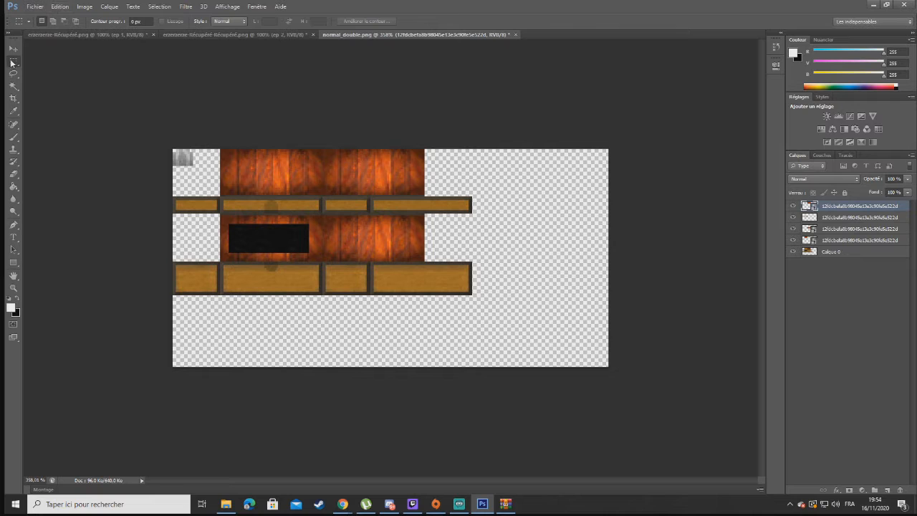
Rasterize the wood layer covering the dark brown panel and get the Rectangular Marquee tool ready
{"action": "left_click", "coordinate": [14, 139]}
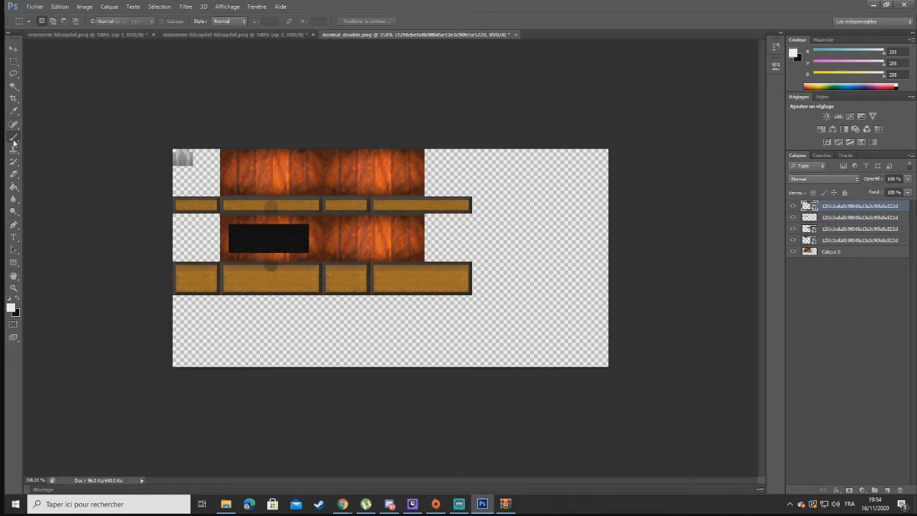
{"action": "left_click", "coordinate": [300, 149]}
{"action": "left_click", "coordinate": [422, 195]}
{"action": "left_click", "coordinate": [13, 50]}
{"action": "left_click", "coordinate": [14, 62]}
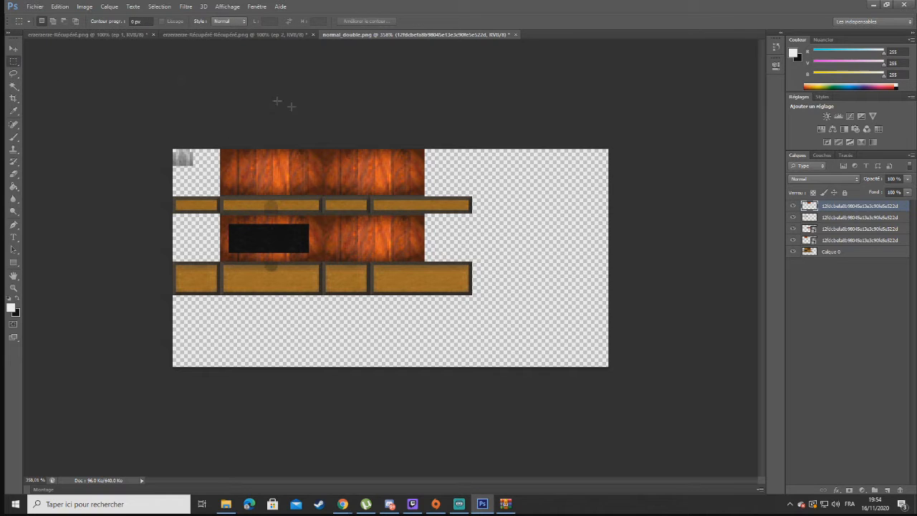
Cut a rectangular opening in the upper wood layer over the dark brown panel's interior, and clear the selection
{"action": "left_click", "coordinate": [792, 208]}
{"action": "left_click", "coordinate": [792, 208]}
{"action": "left_click", "coordinate": [792, 208]}
{"action": "left_click", "coordinate": [792, 208]}
{"action": "left_click_drag", "start_coordinate": [332, 158], "coordinate": [415, 189]}
{"action": "key", "text": "Delete"}
{"action": "key", "text": "ctrl+d"}
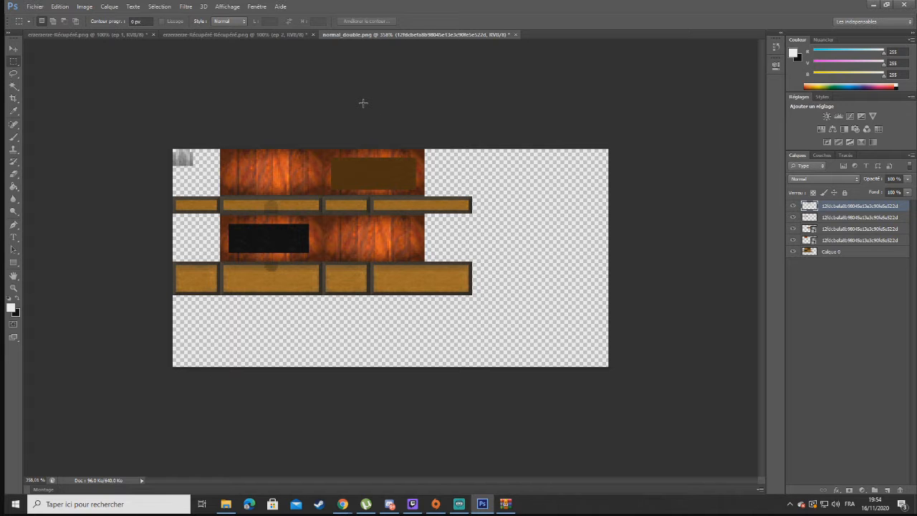
Import the wood image again and fit it over the fourth strip of the narrow second row
{"action": "left_click", "coordinate": [35, 6]}
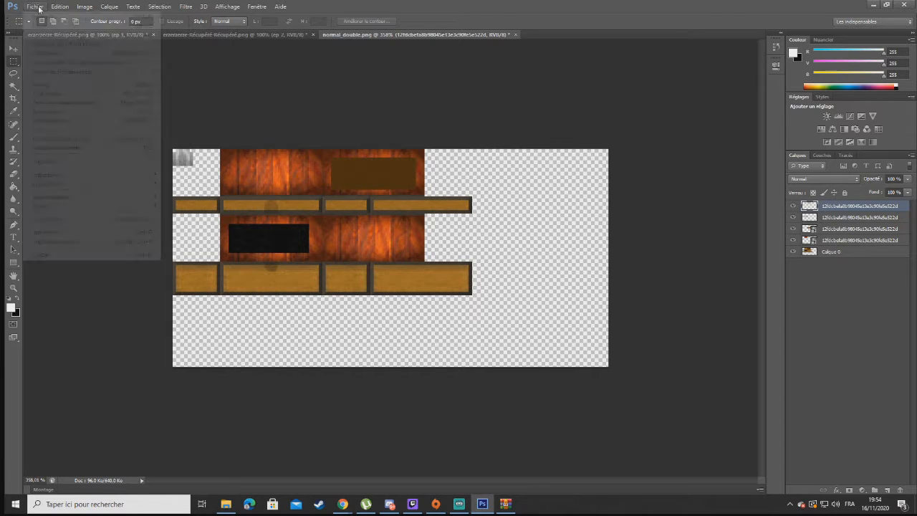
{"action": "left_click", "coordinate": [61, 164]}
{"action": "double_click", "coordinate": [629, 57]}
{"action": "left_click_drag", "start_coordinate": [389, 237], "coordinate": [407, 207]}
{"action": "left_click_drag", "start_coordinate": [409, 260], "coordinate": [411, 213]}
{"action": "left_click_drag", "start_coordinate": [448, 204], "coordinate": [470, 206]}
{"action": "key", "text": "Return"}
Import another copy of the wood image and fit it over the third strip of the narrow second row
{"action": "left_click", "coordinate": [35, 7]}
{"action": "left_click", "coordinate": [61, 163]}
{"action": "double_click", "coordinate": [630, 59]}
{"action": "left_click_drag", "start_coordinate": [414, 264], "coordinate": [352, 236]}
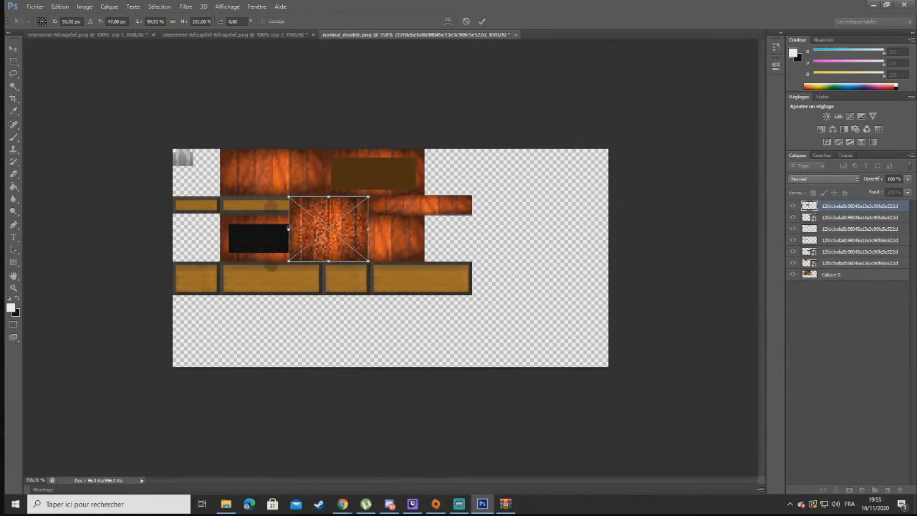
{"action": "left_click_drag", "start_coordinate": [288, 229], "coordinate": [322, 229]}
{"action": "left_click_drag", "start_coordinate": [345, 262], "coordinate": [345, 195]}
{"action": "key", "text": "Return"}
{"action": "key", "text": "ctrl+t"}
{"action": "key", "text": "Return"}
Import the wood image once more and fit it over the second strip of the narrow second row
{"action": "left_click", "coordinate": [35, 6]}
{"action": "left_click", "coordinate": [60, 164]}
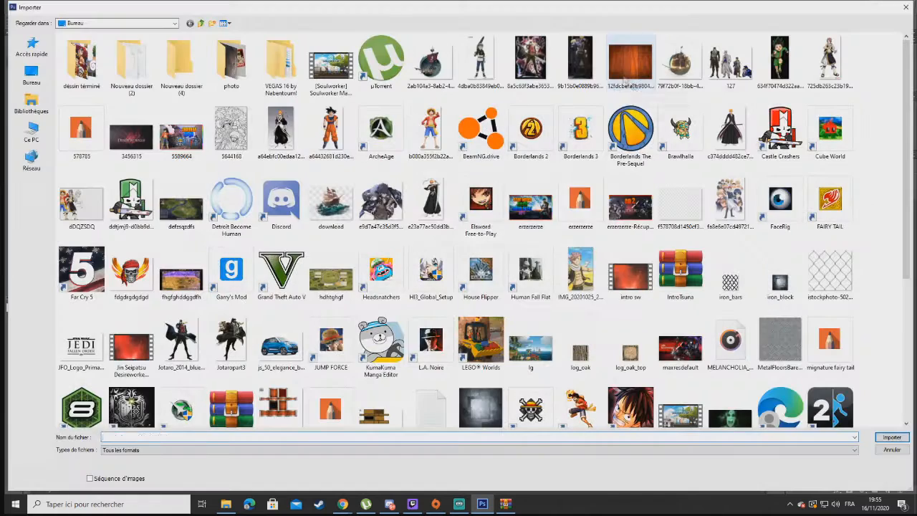
{"action": "double_click", "coordinate": [629, 114]}
{"action": "left_click_drag", "start_coordinate": [275, 238], "coordinate": [269, 231]}
{"action": "left_click_drag", "start_coordinate": [247, 228], "coordinate": [221, 228]}
{"action": "left_click_drag", "start_coordinate": [271, 261], "coordinate": [269, 213]}
{"action": "key", "text": "Return"}
Import the wood image and fit it over the first strip of the narrow second row
{"action": "left_click", "coordinate": [35, 6]}
{"action": "left_click", "coordinate": [61, 164]}
{"action": "double_click", "coordinate": [716, 199]}
{"action": "left_click_drag", "start_coordinate": [373, 263], "coordinate": [195, 216]}
{"action": "key", "text": "Return"}
{"action": "key", "text": "ctrl+t"}
{"action": "key", "text": "Return"}
Import the wood image and fit it over the fourth panel of the bottom row
{"action": "left_click", "coordinate": [35, 6]}
{"action": "left_click", "coordinate": [61, 163]}
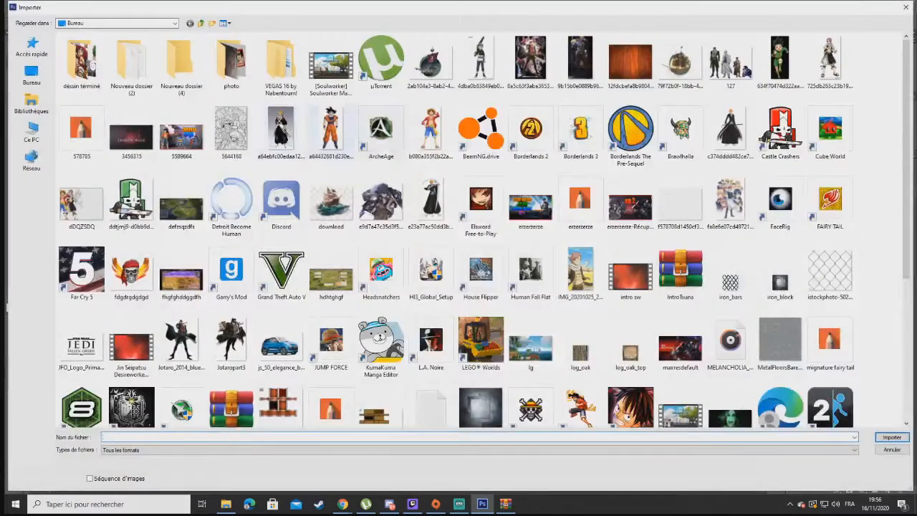
{"action": "double_click", "coordinate": [717, 199]}
{"action": "left_click_drag", "start_coordinate": [389, 258], "coordinate": [470, 291]}
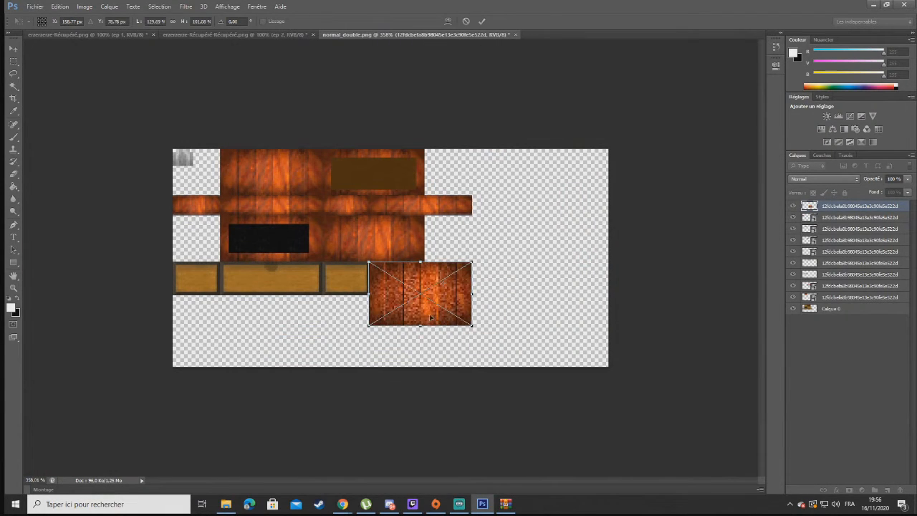
{"action": "left_click_drag", "start_coordinate": [420, 323], "coordinate": [421, 300]}
{"action": "key", "text": "Return"}
Import the wood image and fit it over the small third panel of the bottom row
{"action": "left_click", "coordinate": [35, 6]}
{"action": "left_click", "coordinate": [60, 163]}
{"action": "double_click", "coordinate": [633, 65]}
{"action": "left_click_drag", "start_coordinate": [412, 261], "coordinate": [322, 296]}
{"action": "key", "text": "Return"}
Import the wood image and fit it over the wide second panel of the bottom row
{"action": "left_click", "coordinate": [39, 7]}
{"action": "left_click", "coordinate": [106, 162]}
{"action": "double_click", "coordinate": [633, 64]}
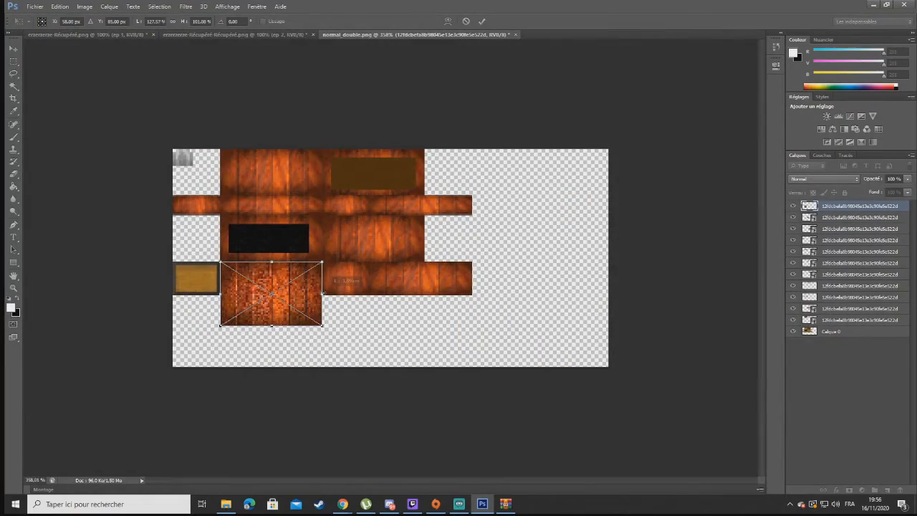
{"action": "left_click_drag", "start_coordinate": [273, 327], "coordinate": [275, 298]}
{"action": "key", "text": "Return"}
Import the wood image and fit it over the first panel of the bottom row
{"action": "left_click", "coordinate": [40, 7]}
{"action": "left_click", "coordinate": [106, 161]}
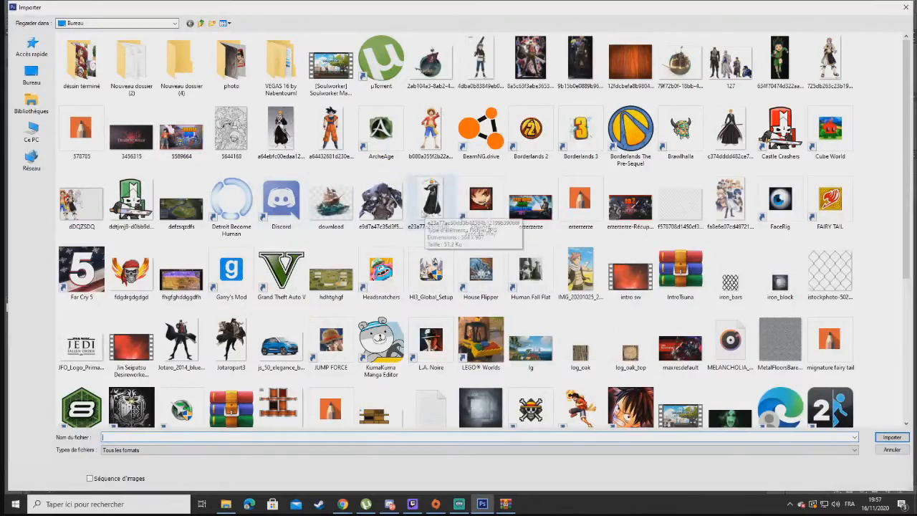
{"action": "double_click", "coordinate": [630, 63]}
{"action": "left_click_drag", "start_coordinate": [394, 259], "coordinate": [216, 294]}
{"action": "left_click_drag", "start_coordinate": [213, 327], "coordinate": [220, 278]}
{"action": "key", "text": "Return"}
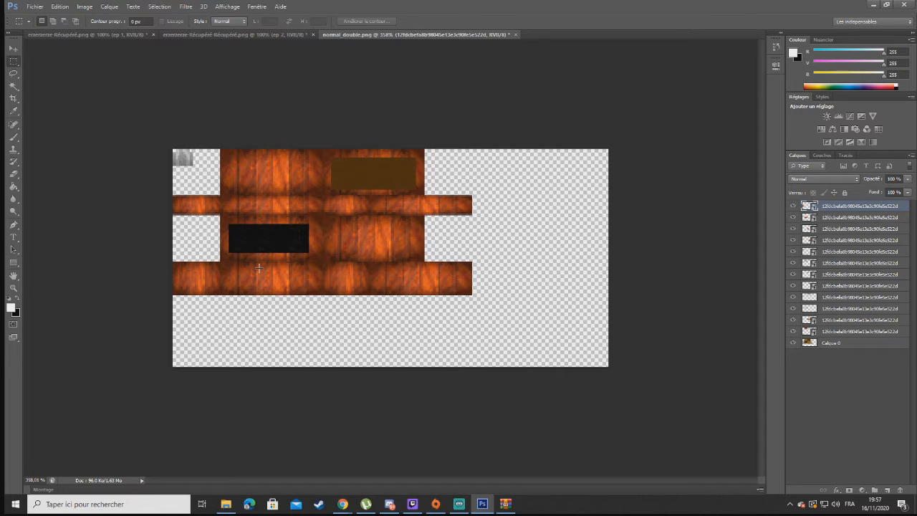
Add a new layer directly above Calque 0 and swap the colours so that black is the foreground colour
{"action": "left_click", "coordinate": [887, 491]}
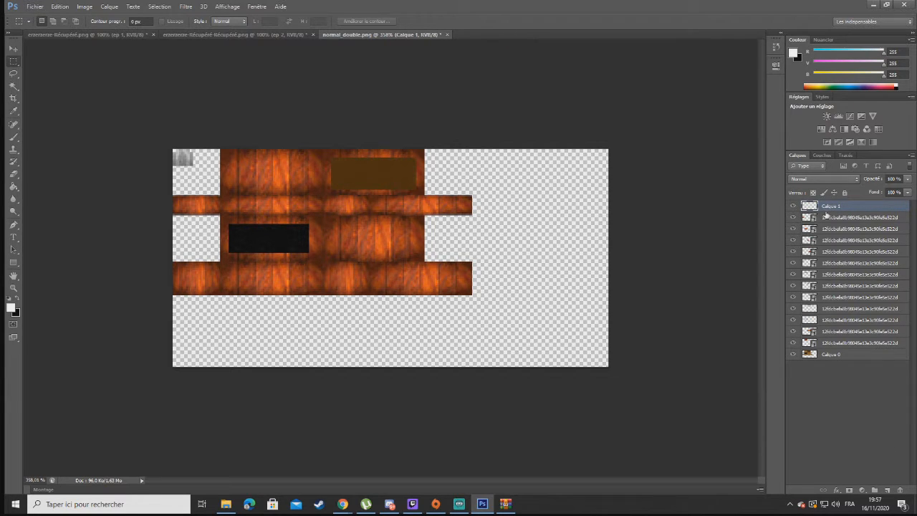
{"action": "left_click_drag", "start_coordinate": [836, 210], "coordinate": [823, 353]}
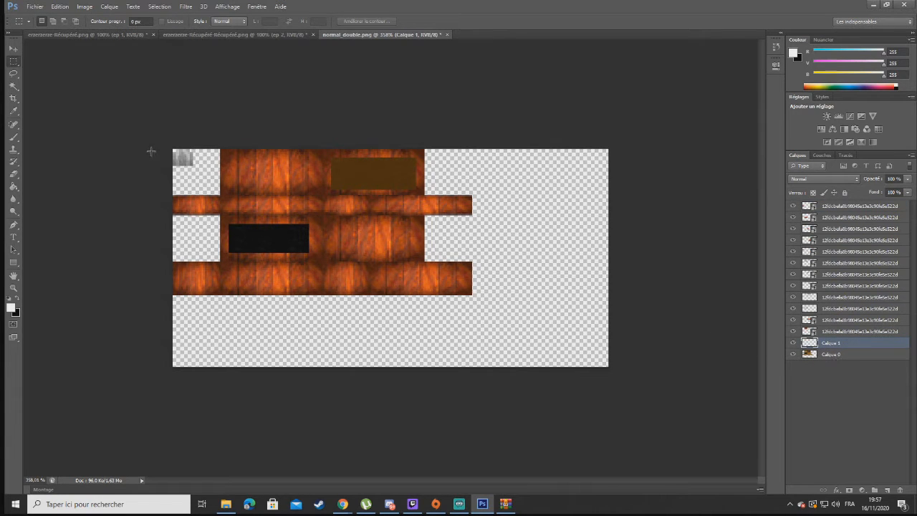
{"action": "left_click", "coordinate": [17, 299]}
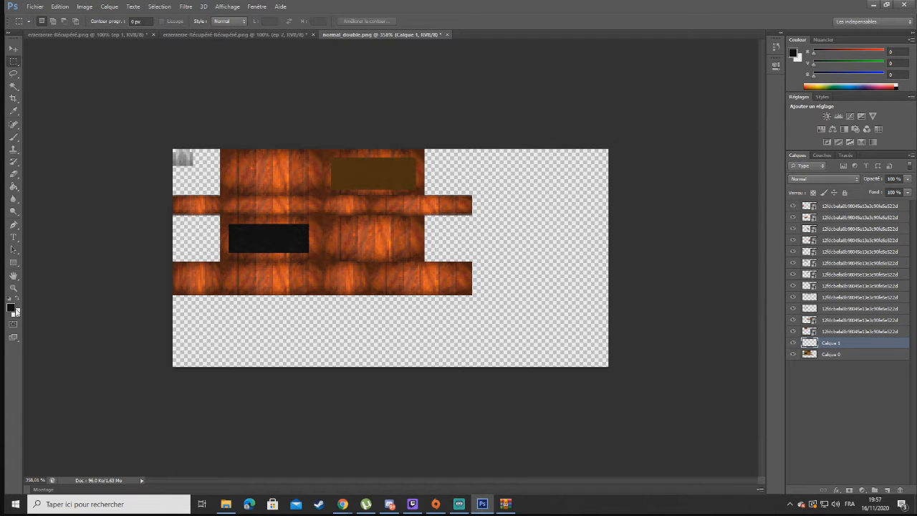
Set the foreground colour to dark red 570303 and paint over the brown rectangle in the top row with the Brush tool
{"action": "left_click", "coordinate": [13, 309]}
{"action": "left_click_drag", "start_coordinate": [444, 158], "coordinate": [443, 214]}
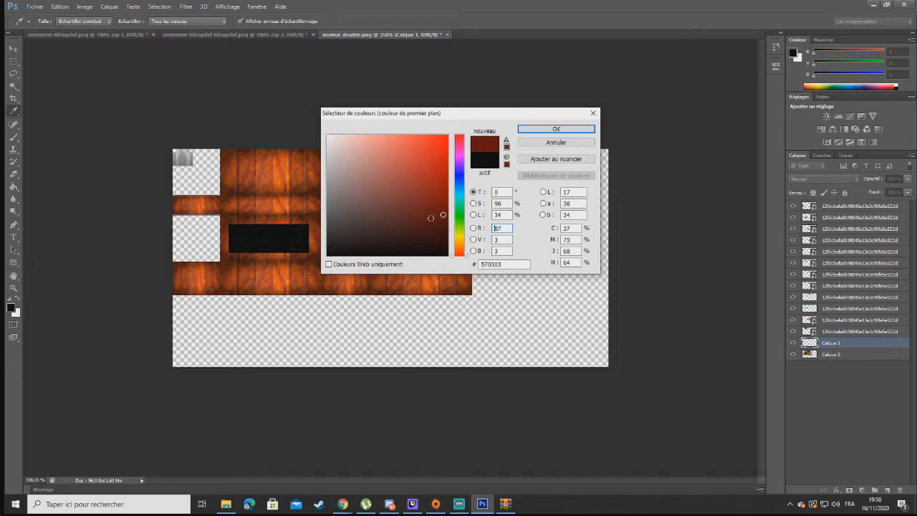
{"action": "left_click", "coordinate": [539, 130]}
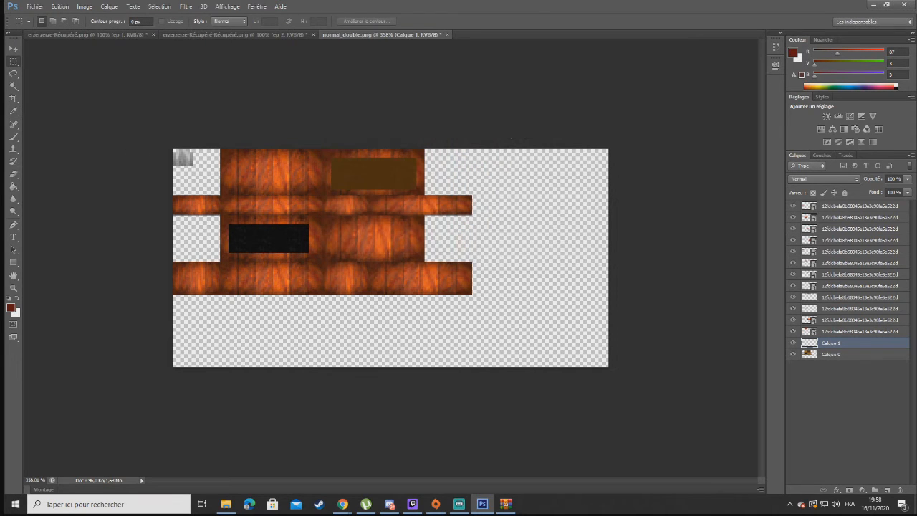
{"action": "left_click", "coordinate": [14, 136]}
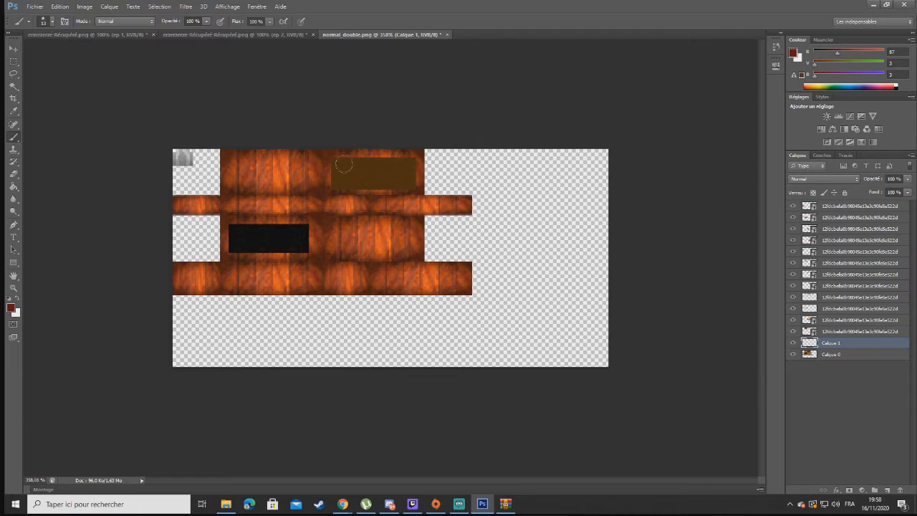
{"action": "mouse_move", "coordinate": [343, 174]}
{"action": "left_mouse_down"}
{"action": "mouse_move", "coordinate": [389, 169]}
{"action": "mouse_move", "coordinate": [404, 163]}
{"action": "mouse_move", "coordinate": [376, 161]}
{"action": "mouse_move", "coordinate": [408, 159]}
{"action": "mouse_move", "coordinate": [410, 181]}
{"action": "mouse_move", "coordinate": [406, 166]}
{"action": "mouse_move", "coordinate": [408, 195]}
{"action": "mouse_move", "coordinate": [325, 184]}
{"action": "mouse_move", "coordinate": [376, 194]}
{"action": "mouse_move", "coordinate": [345, 195]}
{"action": "mouse_move", "coordinate": [383, 192]}
{"action": "mouse_move", "coordinate": [349, 185]}
{"action": "mouse_move", "coordinate": [407, 169]}
{"action": "left_mouse_up"}
{"action": "left_click", "coordinate": [13, 61]}
{"action": "left_click", "coordinate": [13, 48]}
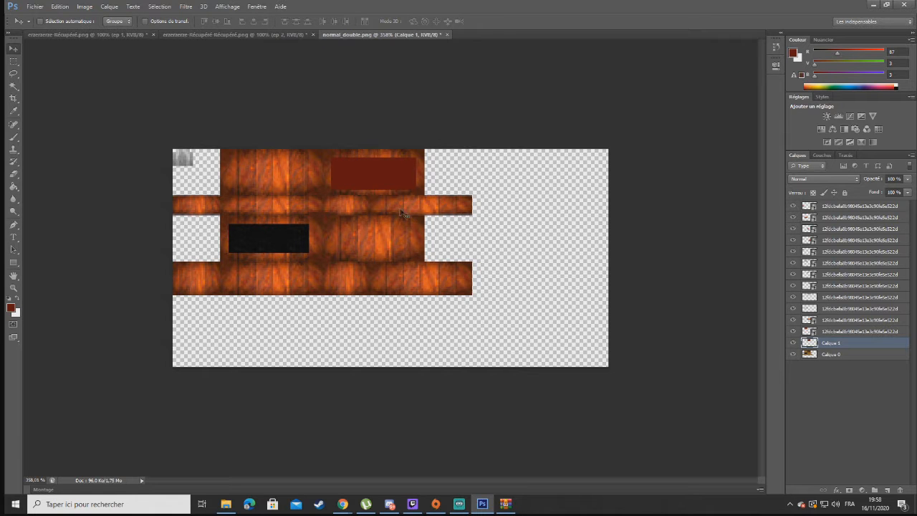
{"action": "mouse_move", "coordinate": [343, 504]}
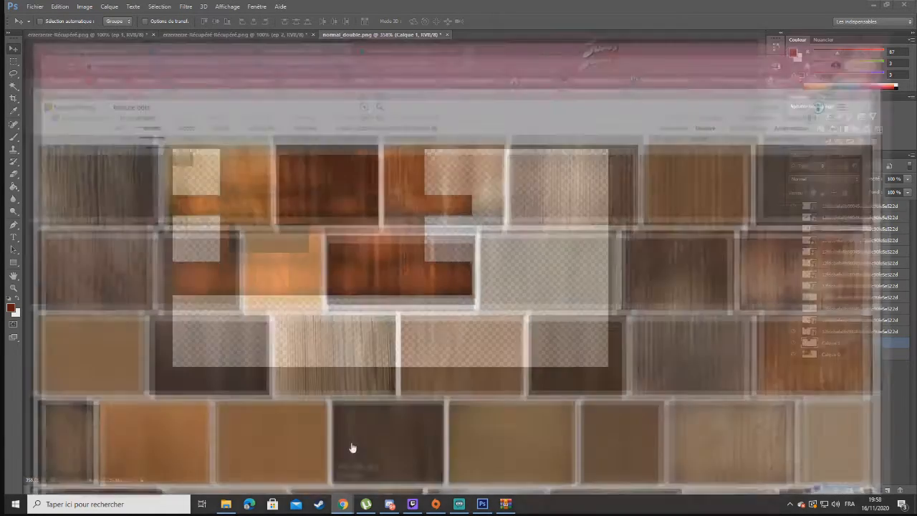
{"action": "left_click", "coordinate": [351, 448]}
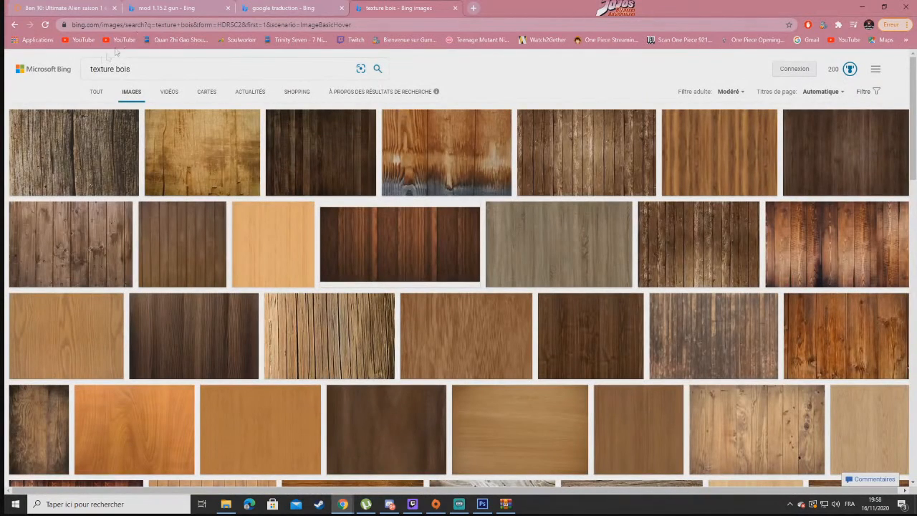
{"action": "left_click", "coordinate": [860, 8]}
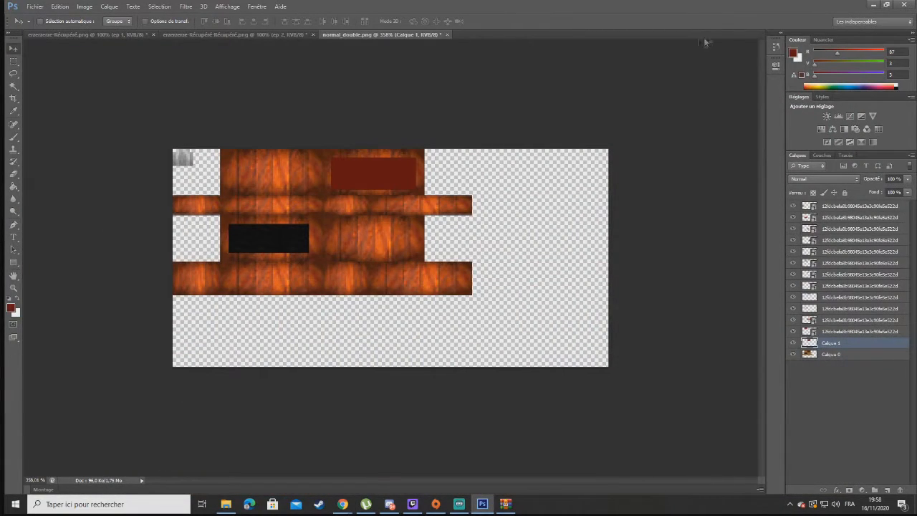
{"action": "left_click", "coordinate": [40, 6]}
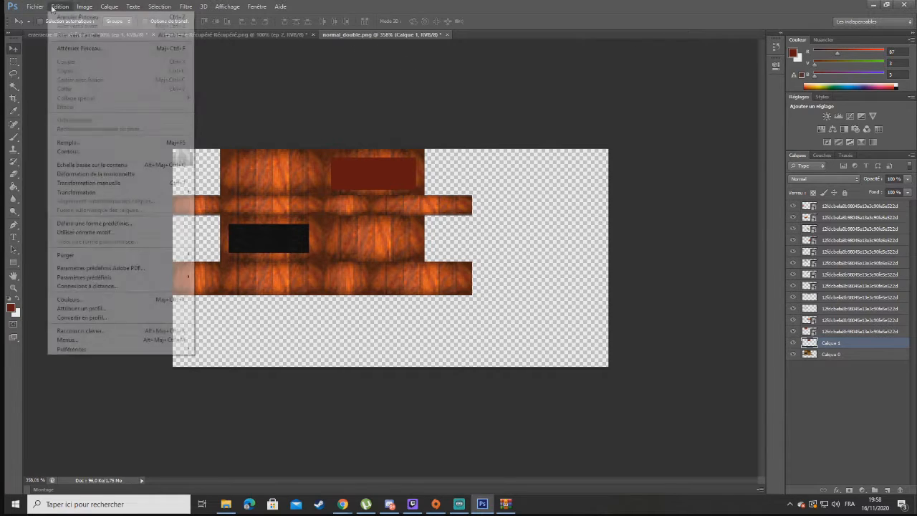
{"action": "left_click", "coordinate": [61, 162]}
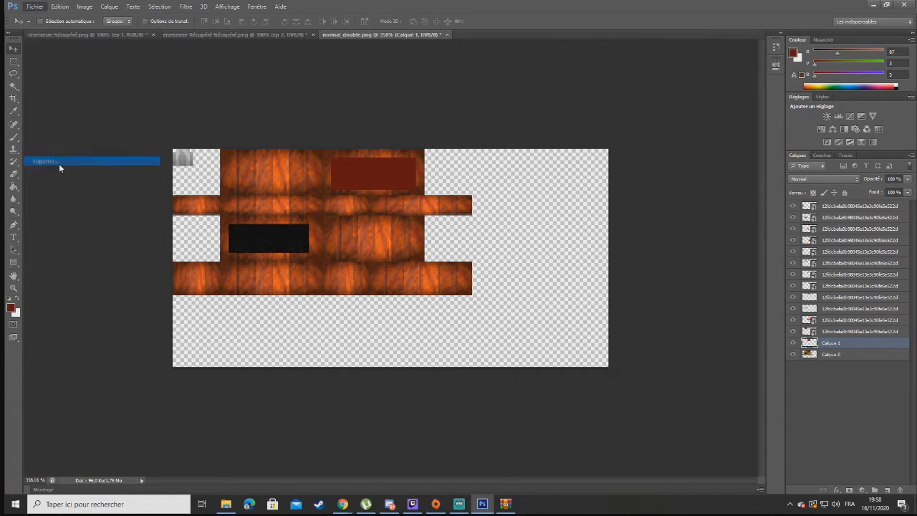
{"action": "scroll", "coordinate": [135, 200], "scroll_direction": "down", "scroll_amount": 5}
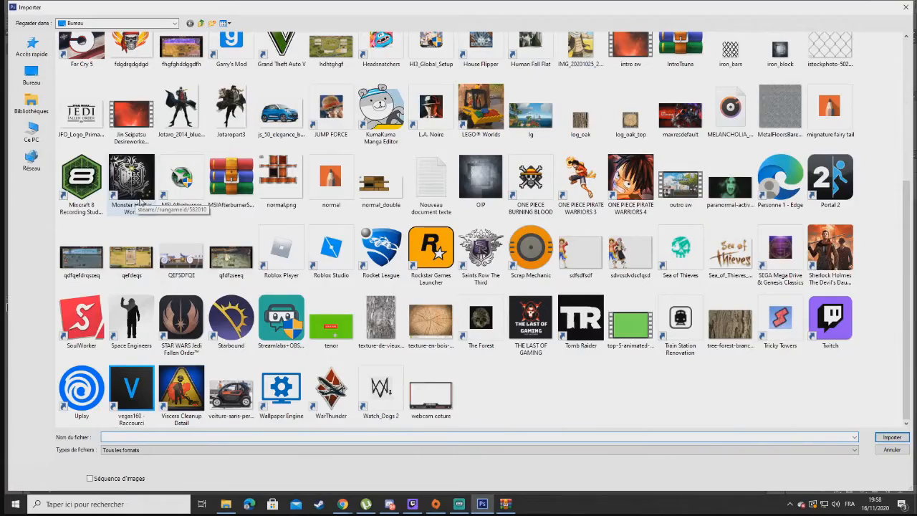
{"action": "scroll", "coordinate": [439, 175], "scroll_direction": "up", "scroll_amount": 2}
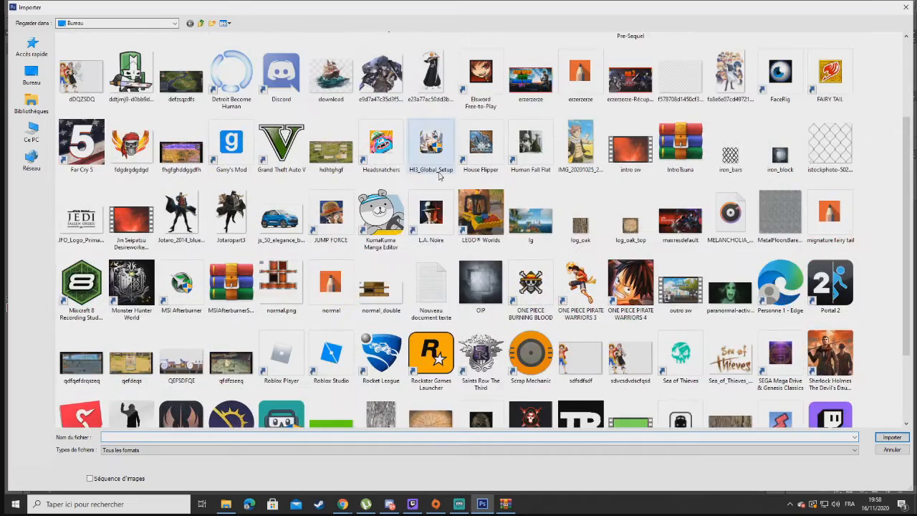
{"action": "scroll", "coordinate": [439, 176], "scroll_direction": "down", "scroll_amount": 2}
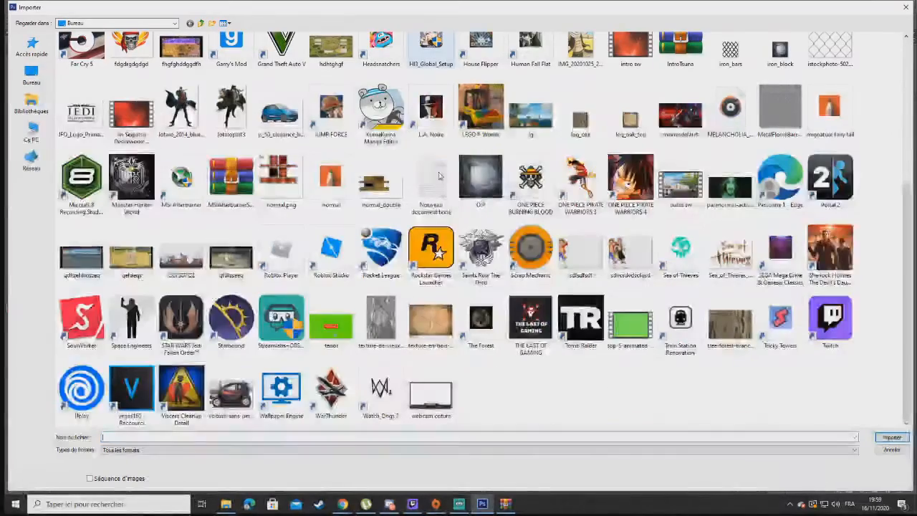
{"action": "scroll", "coordinate": [439, 175], "scroll_direction": "up", "scroll_amount": 4}
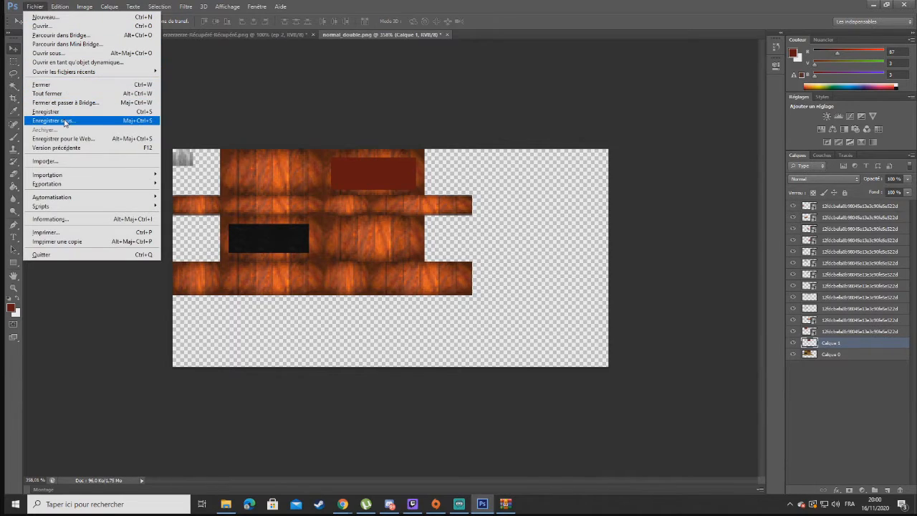
Import the metal image 182-, shrink it in the empty area beside the chest texture and move its layer to the top of the stack
{"action": "left_click", "coordinate": [44, 161]}
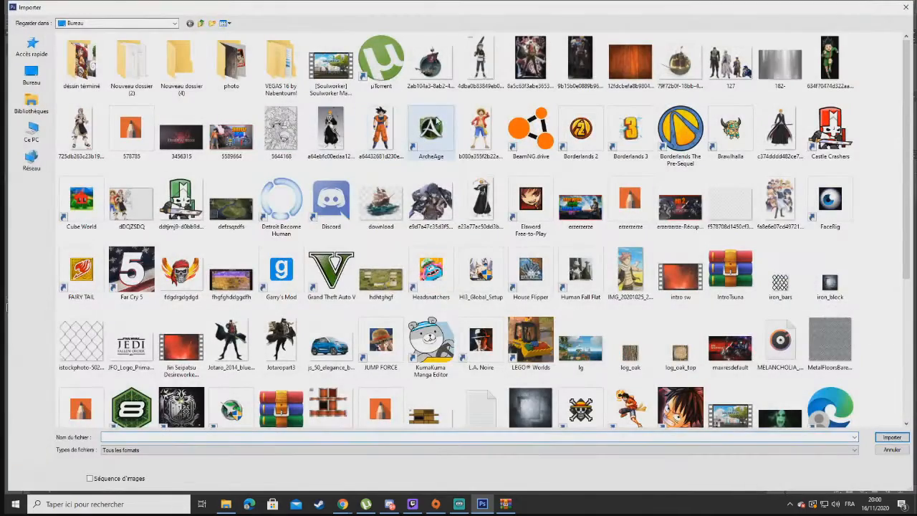
{"action": "scroll", "coordinate": [361, 143], "scroll_direction": "down", "scroll_amount": 3}
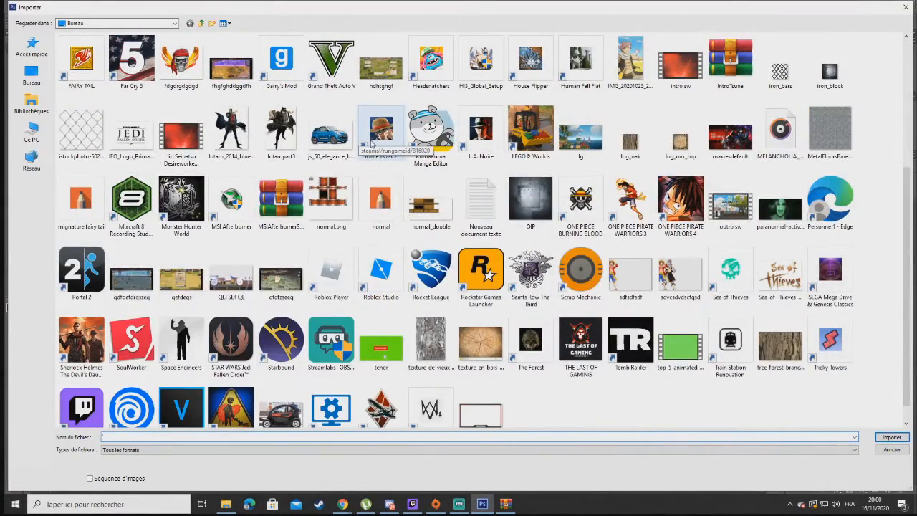
{"action": "scroll", "coordinate": [372, 143], "scroll_direction": "up", "scroll_amount": 3}
{"action": "scroll", "coordinate": [376, 145], "scroll_direction": "down", "scroll_amount": 3}
{"action": "scroll", "coordinate": [380, 146], "scroll_direction": "up", "scroll_amount": 3}
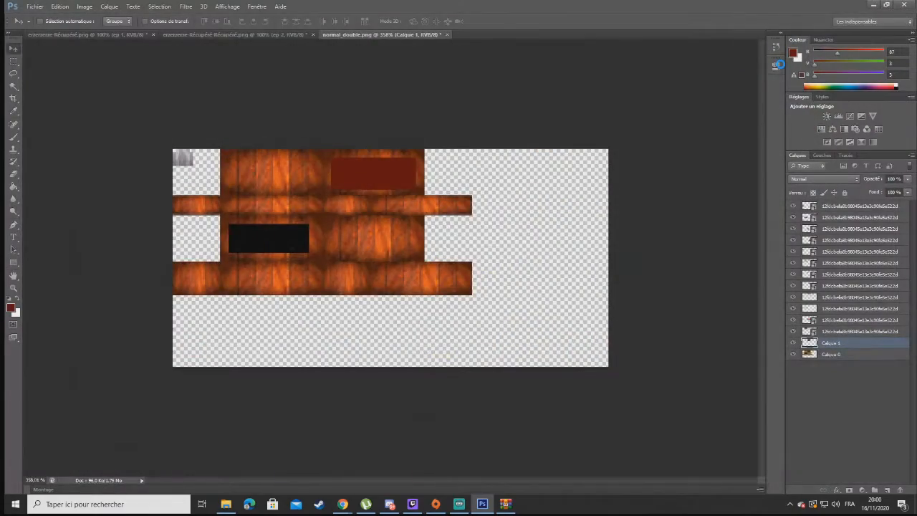
{"action": "left_click_drag", "start_coordinate": [518, 263], "coordinate": [560, 255]}
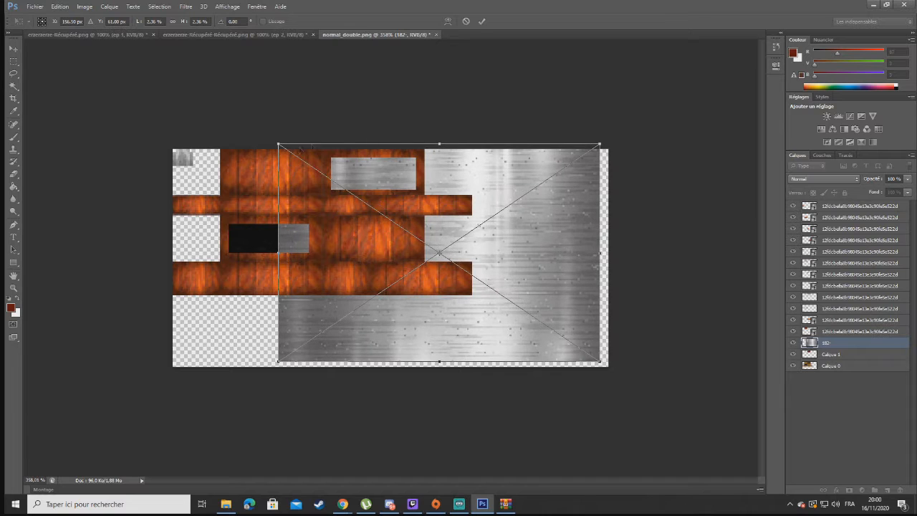
{"action": "left_click_drag", "start_coordinate": [278, 143], "coordinate": [514, 230]}
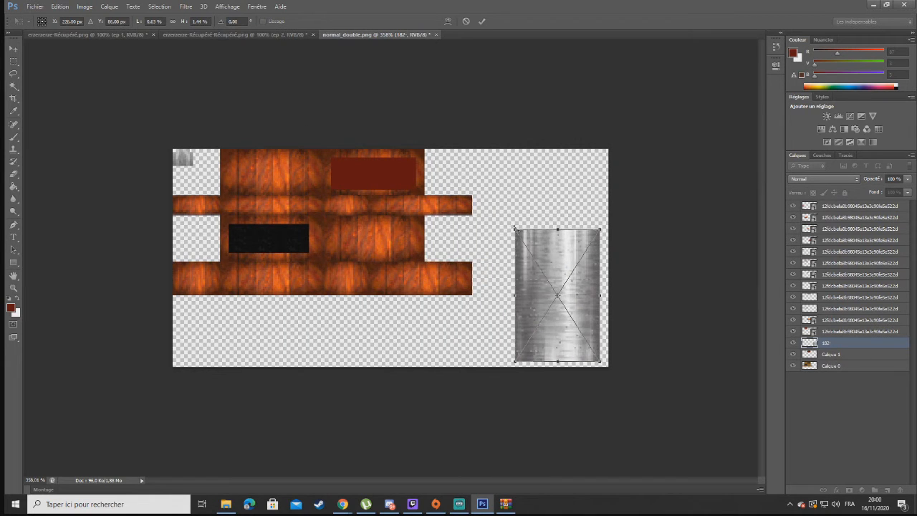
{"action": "key", "text": "Return"}
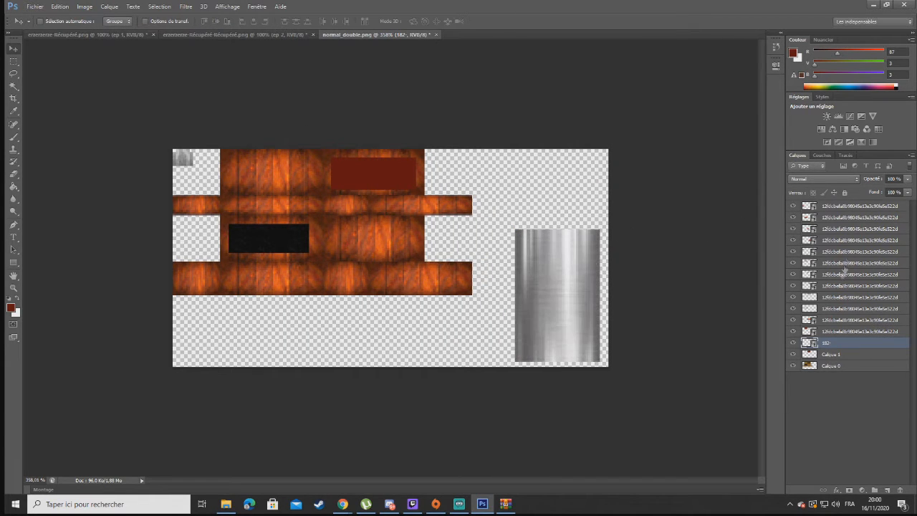
{"action": "left_click_drag", "start_coordinate": [830, 345], "coordinate": [832, 207]}
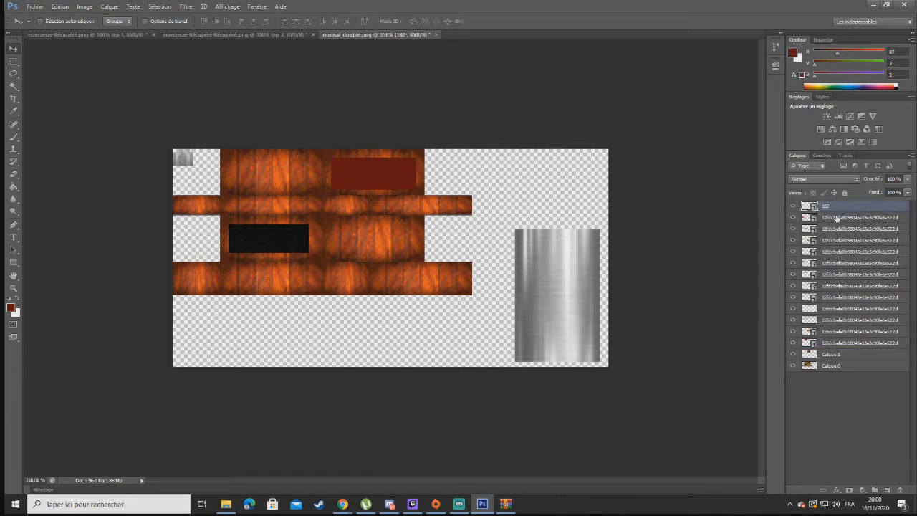
Transform the metal image into a thin vertical strip covering the right edge of the bottom row's last panel
{"action": "key", "text": "ctrl+t"}
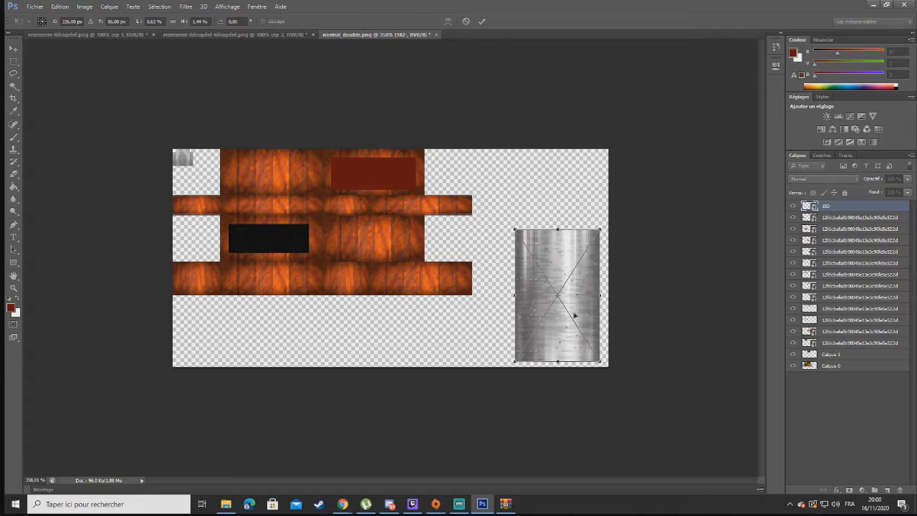
{"action": "left_click_drag", "start_coordinate": [562, 320], "coordinate": [473, 239]}
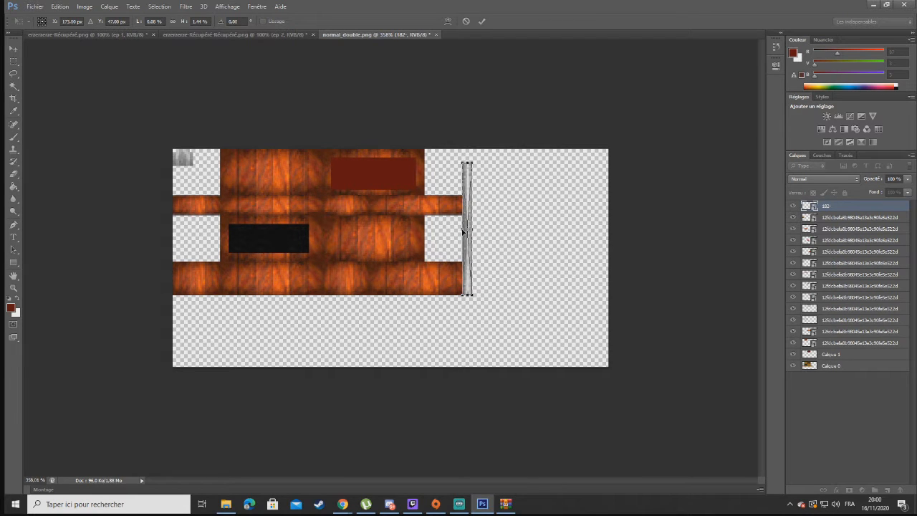
{"action": "left_click_drag", "start_coordinate": [461, 229], "coordinate": [465, 230]}
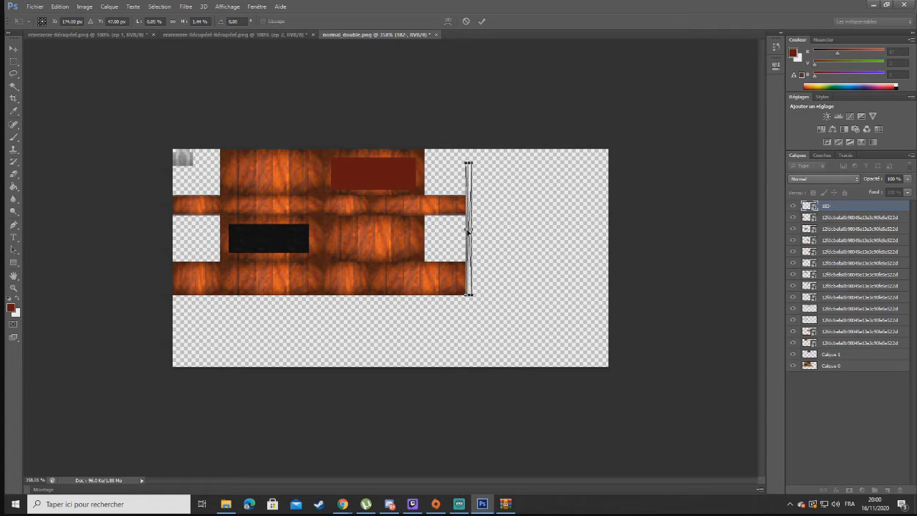
{"action": "left_click_drag", "start_coordinate": [468, 160], "coordinate": [469, 262]}
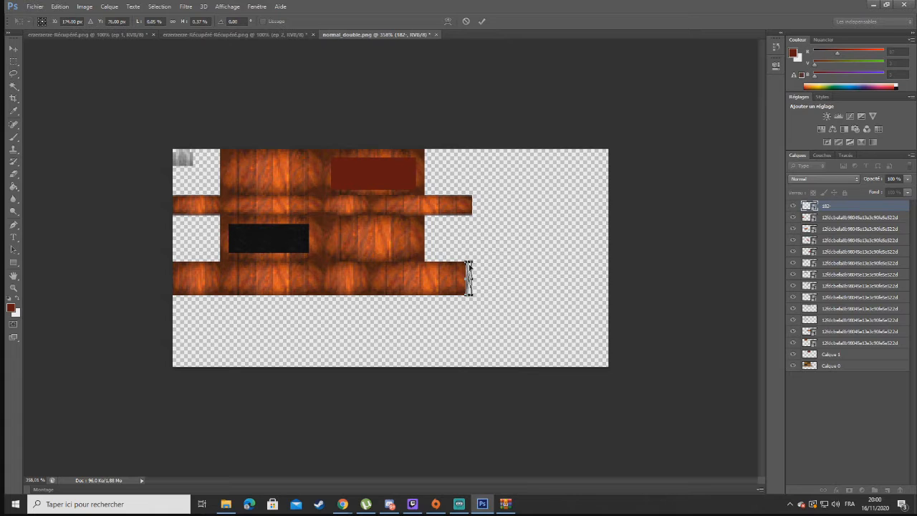
{"action": "key", "text": "Return"}
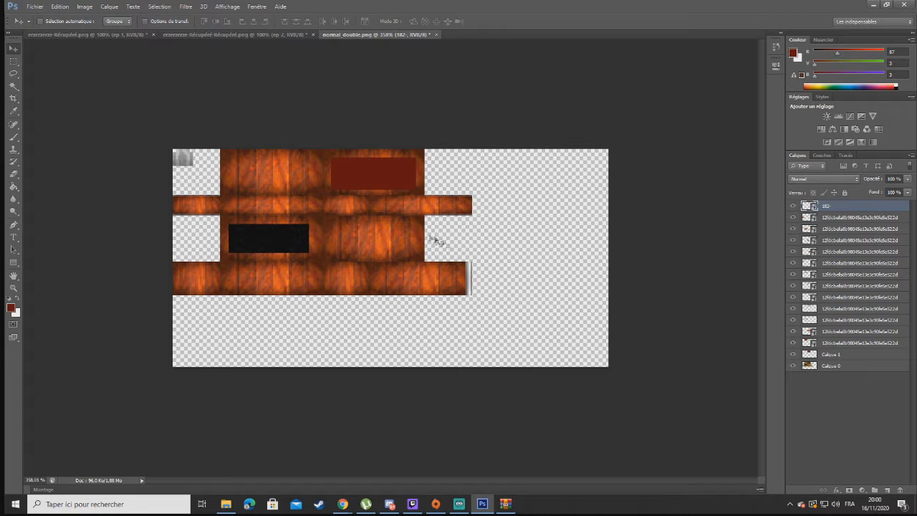
Import the metal image 182- again and fit it as a thin horizontal strip along the top edge of the bottom row's last panel
{"action": "left_click", "coordinate": [32, 7]}
{"action": "left_click", "coordinate": [39, 164]}
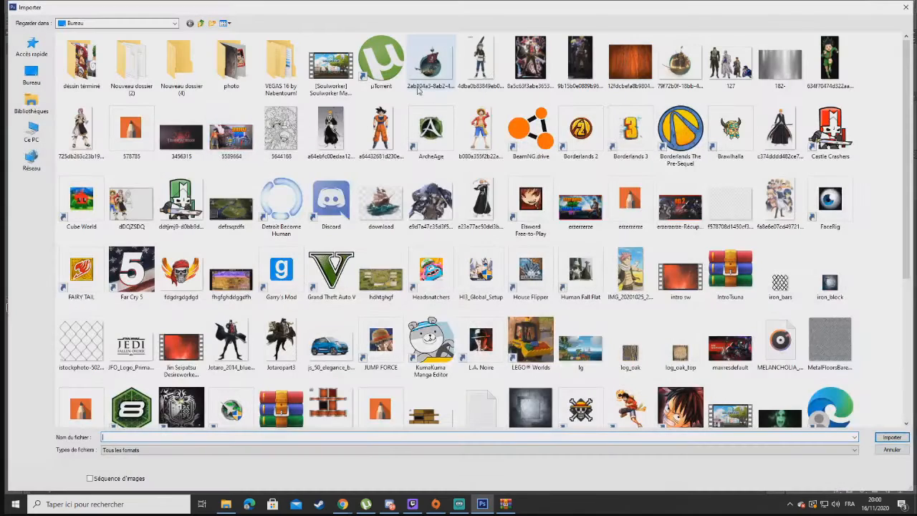
{"action": "double_click", "coordinate": [771, 58]}
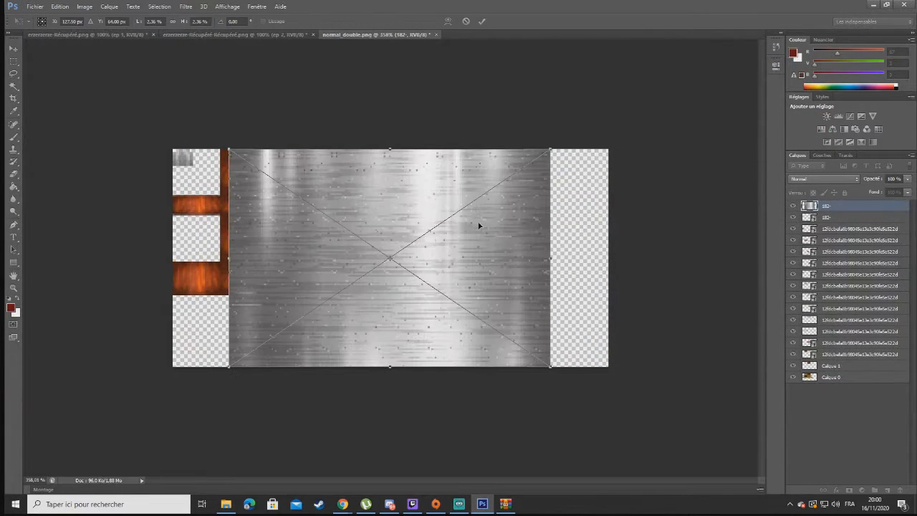
{"action": "left_click_drag", "start_coordinate": [229, 259], "coordinate": [328, 215]}
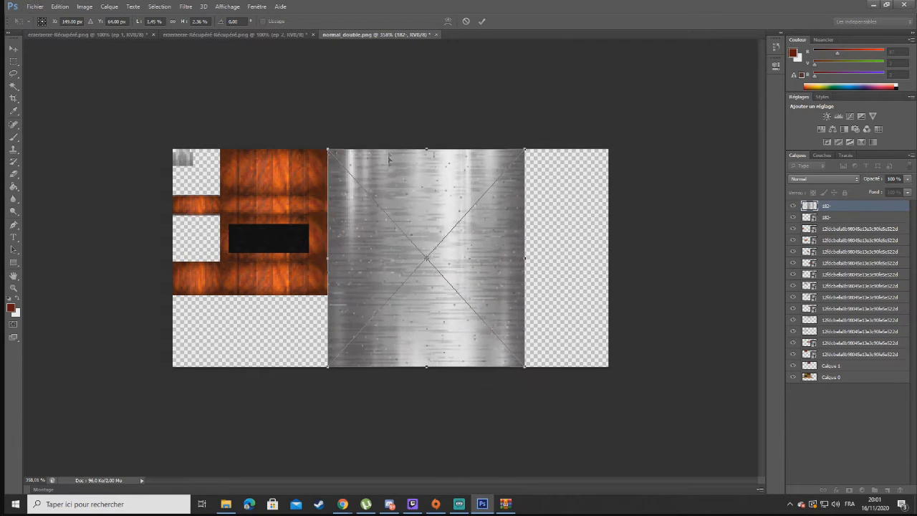
{"action": "left_click_drag", "start_coordinate": [427, 152], "coordinate": [372, 265]}
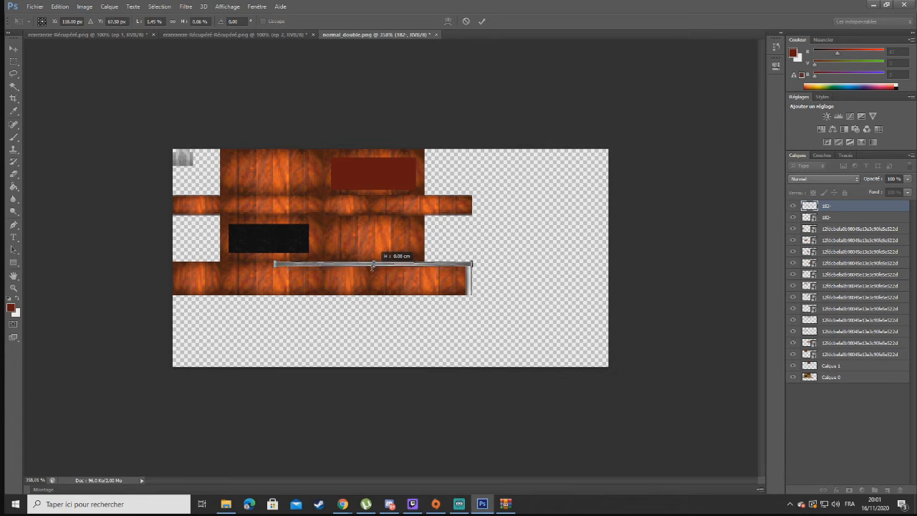
{"action": "left_click_drag", "start_coordinate": [371, 267], "coordinate": [370, 268]}
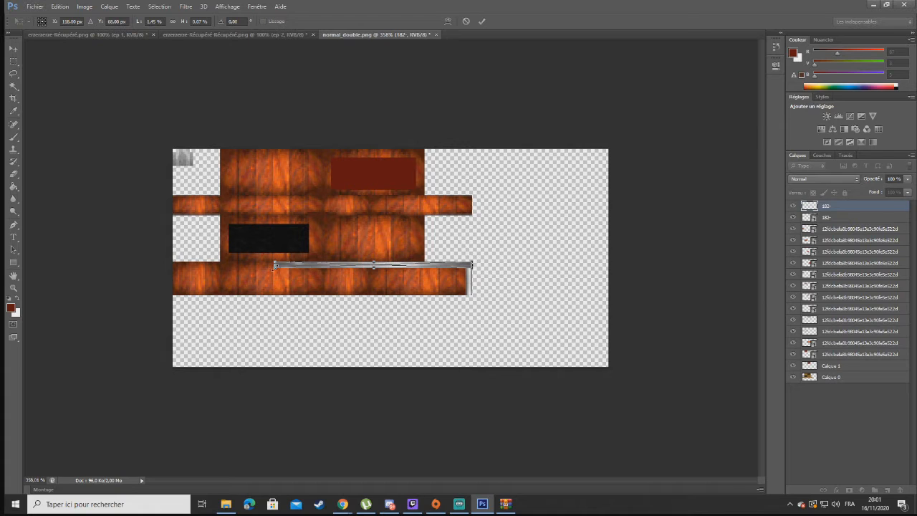
{"action": "left_click_drag", "start_coordinate": [273, 265], "coordinate": [427, 272]}
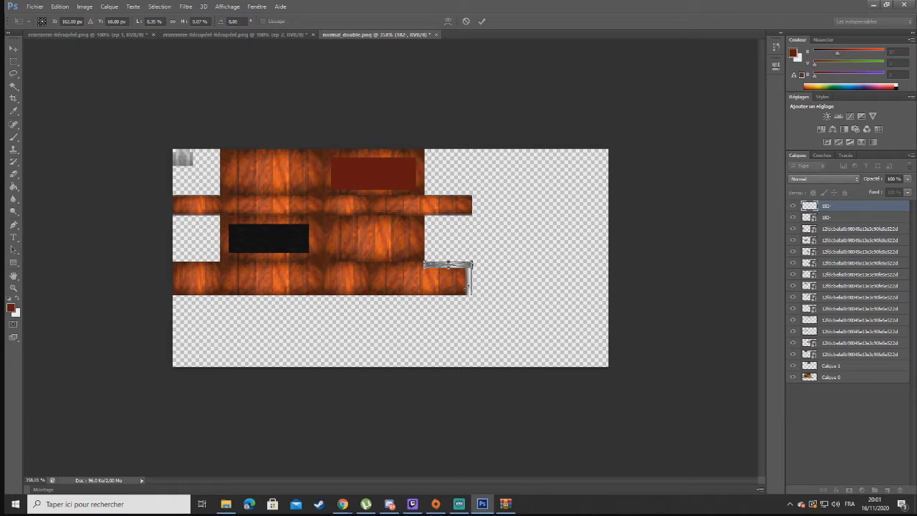
{"action": "key", "text": "Return"}
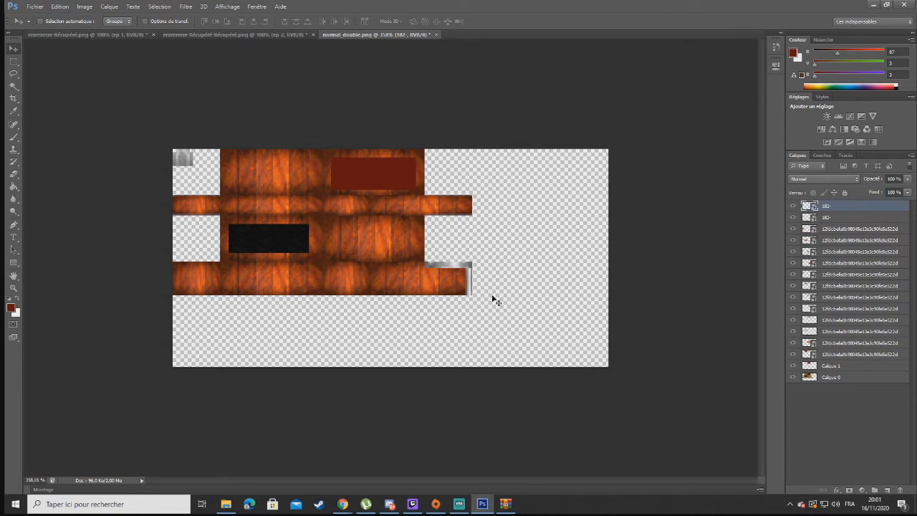
Import the metal image 182- again and fit it as a thin vertical strip along the right edge of the third row's last panel
{"action": "left_click", "coordinate": [34, 6]}
{"action": "left_click", "coordinate": [44, 162]}
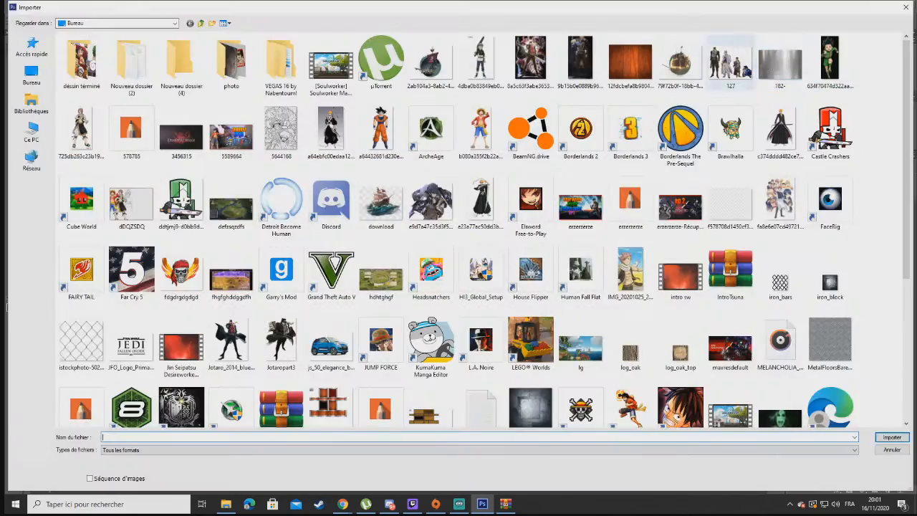
{"action": "double_click", "coordinate": [427, 259]}
{"action": "left_click_drag", "start_coordinate": [224, 257], "coordinate": [553, 286]}
{"action": "left_click_drag", "start_coordinate": [553, 289], "coordinate": [418, 191]}
{"action": "left_click_drag", "start_coordinate": [418, 52], "coordinate": [416, 242]}
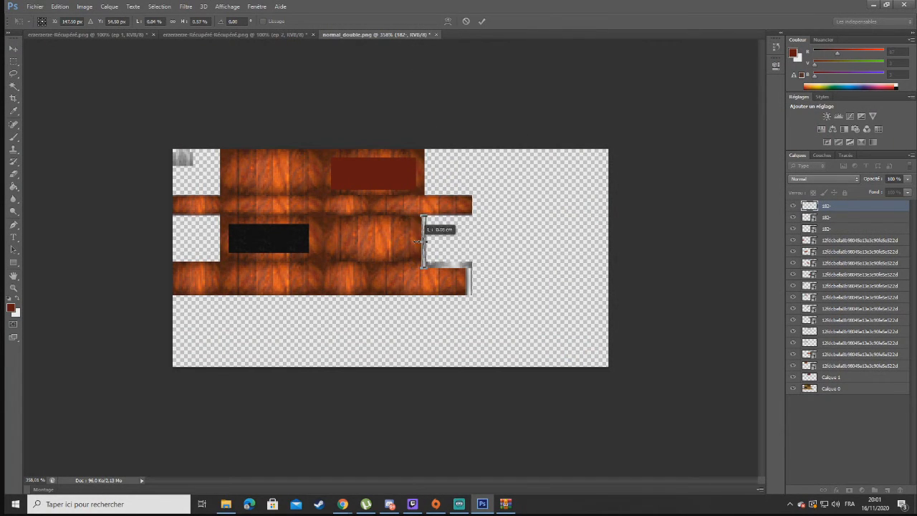
{"action": "key", "text": "Return"}
Import the metal image 182- and fit it as a thin horizontal strip along the bottom edge of the second row's last panel
{"action": "left_click", "coordinate": [34, 6]}
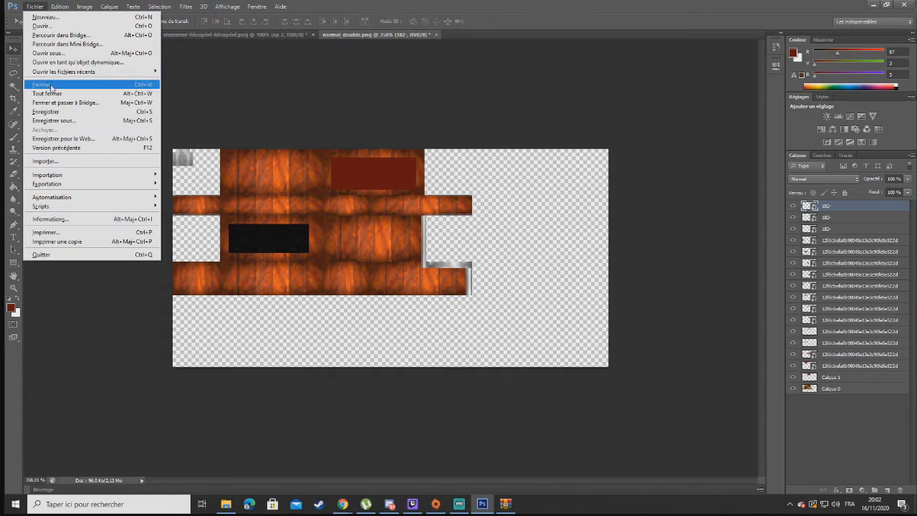
{"action": "left_click", "coordinate": [44, 160]}
{"action": "double_click", "coordinate": [779, 66]}
{"action": "left_click_drag", "start_coordinate": [397, 148], "coordinate": [590, 213]}
{"action": "left_click_drag", "start_coordinate": [744, 218], "coordinate": [447, 208]}
{"action": "key", "text": "Return"}
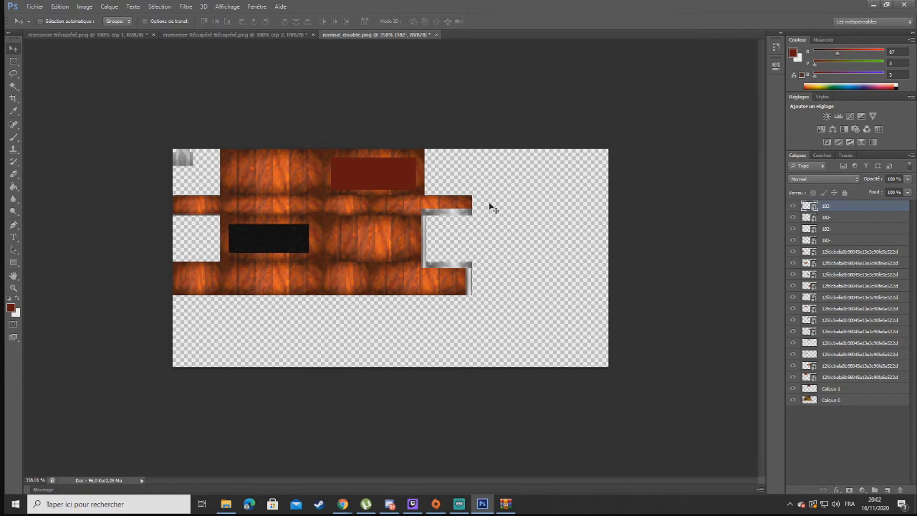
Import the metal image 182- again and fit it as a thin vertical strip along the right edge of the second row's last panel
{"action": "left_click", "coordinate": [30, 6]}
{"action": "left_click", "coordinate": [50, 163]}
{"action": "double_click", "coordinate": [602, 204]}
{"action": "left_click_drag", "start_coordinate": [229, 258], "coordinate": [467, 309]}
{"action": "left_click_drag", "start_coordinate": [468, 413], "coordinate": [469, 203]}
{"action": "key", "text": "Return"}
Import the metal image 182- again and fit it as a thin horizontal strip along the top edge of the second row's last panel
{"action": "left_click", "coordinate": [30, 6]}
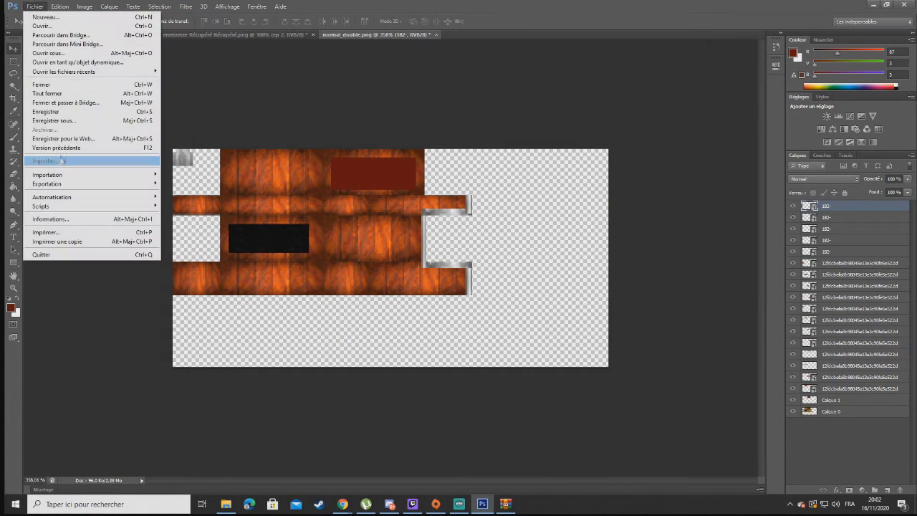
{"action": "left_click", "coordinate": [50, 163]}
{"action": "double_click", "coordinate": [780, 65]}
{"action": "left_click_drag", "start_coordinate": [418, 149], "coordinate": [608, 203]}
{"action": "key", "text": "Return"}
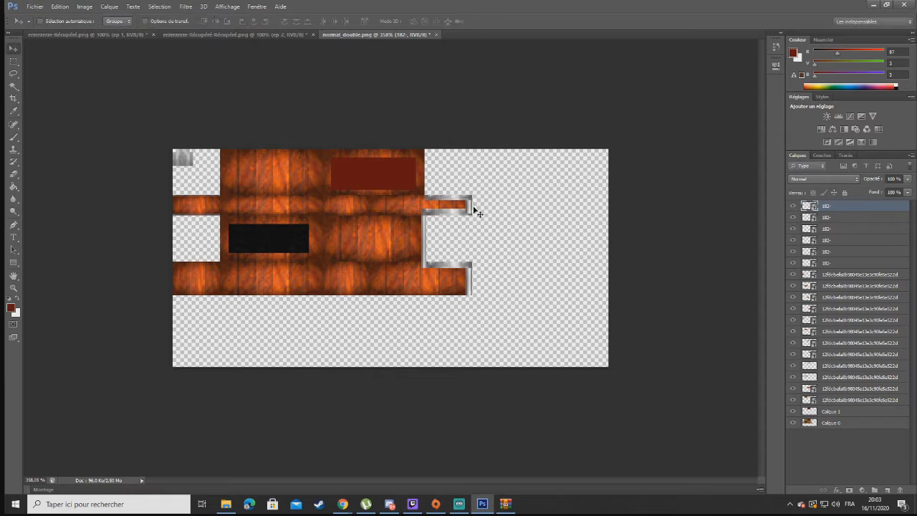
{"action": "key", "text": "ctrl+t"}
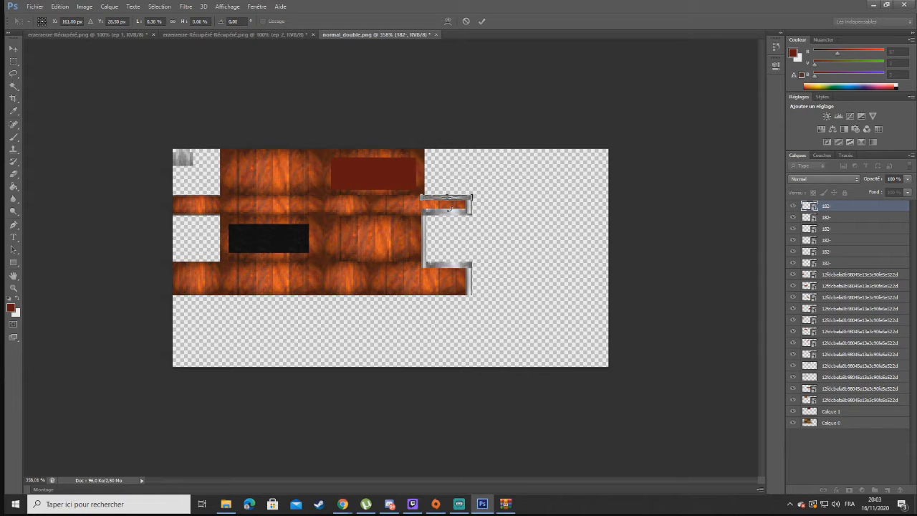
{"action": "key", "text": "Return"}
Import the metal image 182- again and fit it as a thin vertical strip along the right edge of the top row's last panel
{"action": "left_click", "coordinate": [35, 7]}
{"action": "left_click", "coordinate": [64, 160]}
{"action": "double_click", "coordinate": [777, 72]}
{"action": "left_click_drag", "start_coordinate": [419, 366], "coordinate": [418, 175]}
{"action": "key", "text": "Return"}
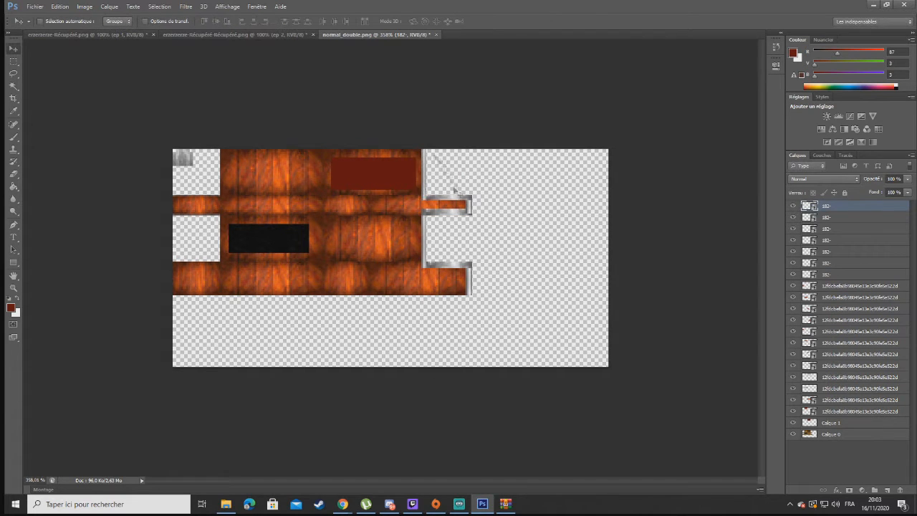
Import the metal image 182- again and fit it as a thin horizontal strip along the top edge of the panel with the dark red rectangle
{"action": "left_click", "coordinate": [34, 6]}
{"action": "left_click", "coordinate": [42, 162]}
{"action": "double_click", "coordinate": [732, 64]}
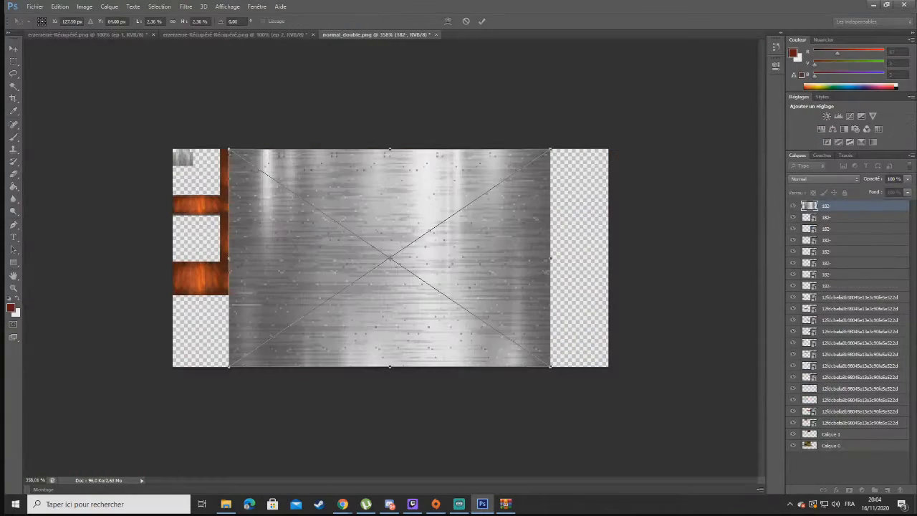
{"action": "left_click_drag", "start_coordinate": [390, 149], "coordinate": [390, 353]}
{"action": "left_click_drag", "start_coordinate": [230, 360], "coordinate": [322, 147]}
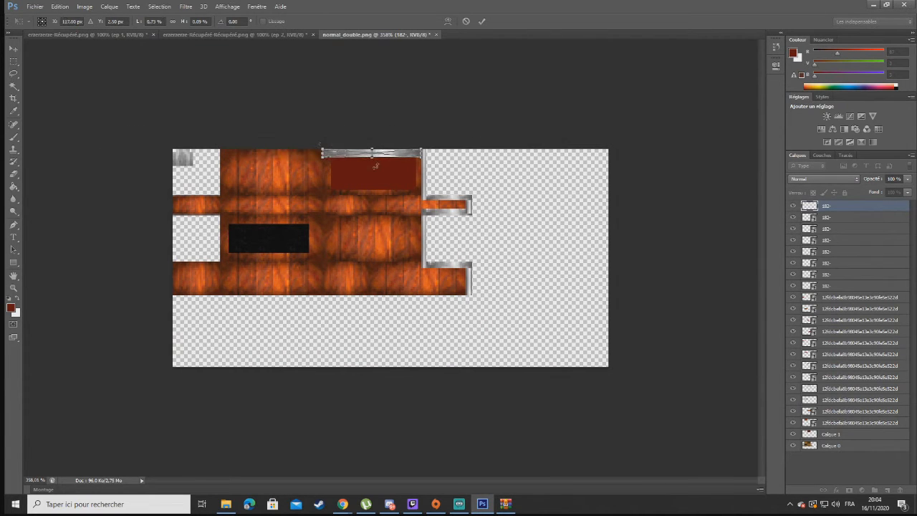
{"action": "key", "text": "Return"}
Import the metal image 182- again and fit it as a thin vertical strip along the left edge of the top row's first panel
{"action": "left_click", "coordinate": [35, 6]}
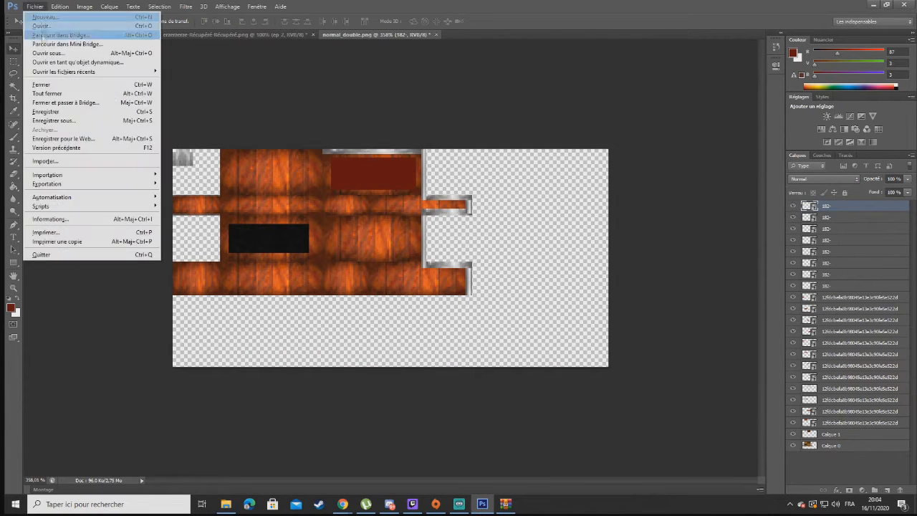
{"action": "left_click", "coordinate": [44, 161]}
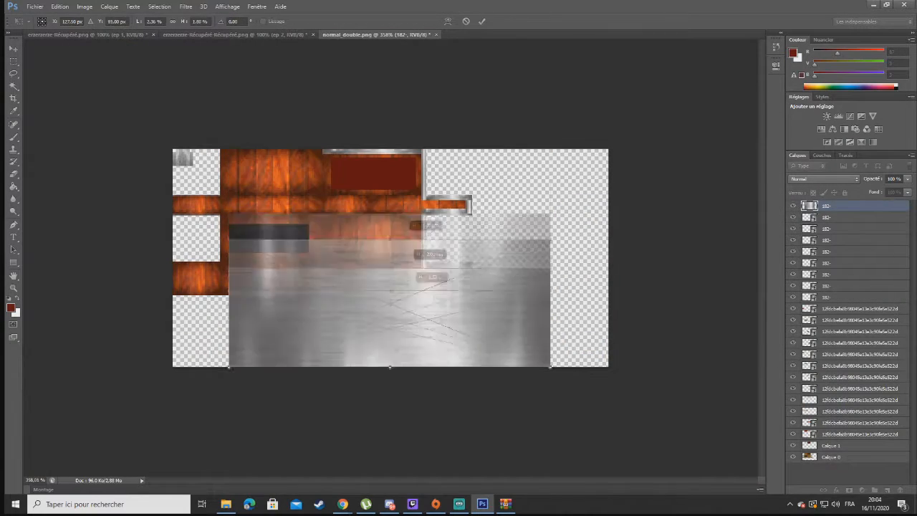
{"action": "left_click_drag", "start_coordinate": [363, 195], "coordinate": [326, 160]}
{"action": "left_click_drag", "start_coordinate": [488, 183], "coordinate": [228, 174]}
{"action": "key", "text": "Return"}
Import the metal image 182- again and fit it as a thin horizontal strip along the top edge of the top row's first panel
{"action": "left_click", "coordinate": [34, 6]}
{"action": "left_click", "coordinate": [44, 161]}
{"action": "double_click", "coordinate": [532, 339]}
{"action": "left_click_drag", "start_coordinate": [390, 368], "coordinate": [389, 151]}
{"action": "left_click_drag", "start_coordinate": [550, 150], "coordinate": [320, 150]}
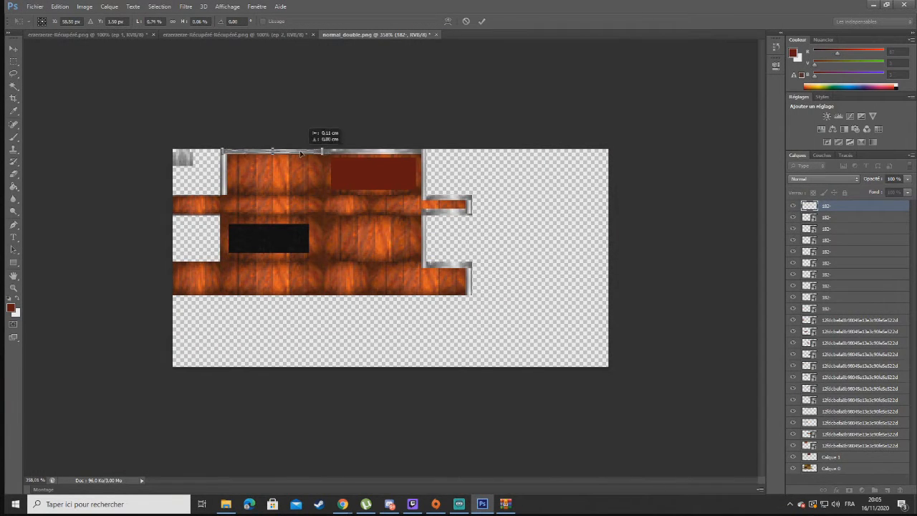
{"action": "key", "text": "Return"}
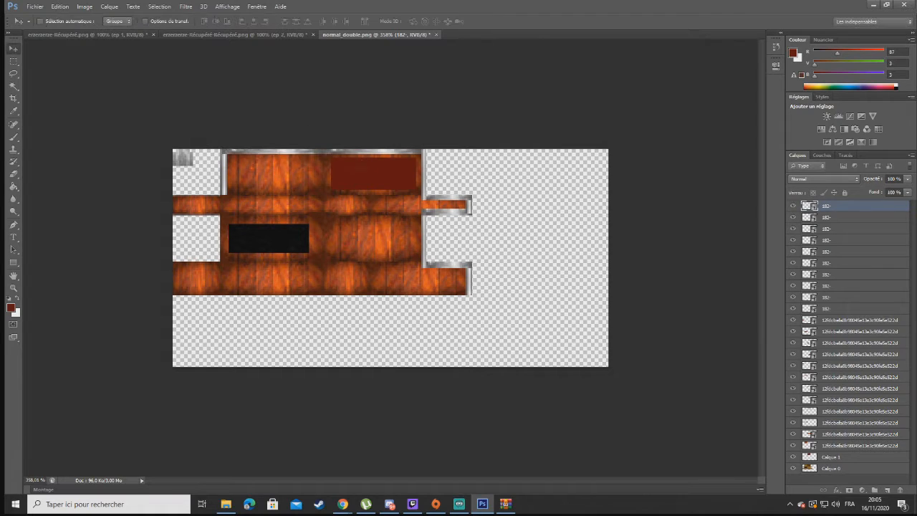
Import the metal image 182- again and fit it as a thin horizontal strip along the top edge of the second row's first panel
{"action": "left_click", "coordinate": [34, 6]}
{"action": "left_click", "coordinate": [45, 161]}
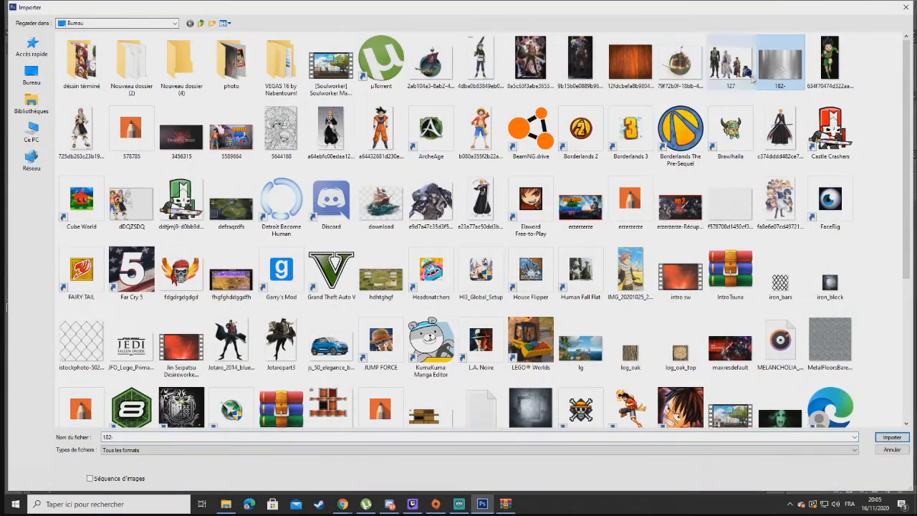
{"action": "double_click", "coordinate": [288, 227]}
{"action": "left_click_drag", "start_coordinate": [390, 149], "coordinate": [391, 356]}
{"action": "left_click_drag", "start_coordinate": [393, 361], "coordinate": [337, 200]}
{"action": "left_click_drag", "start_coordinate": [494, 200], "coordinate": [228, 200]}
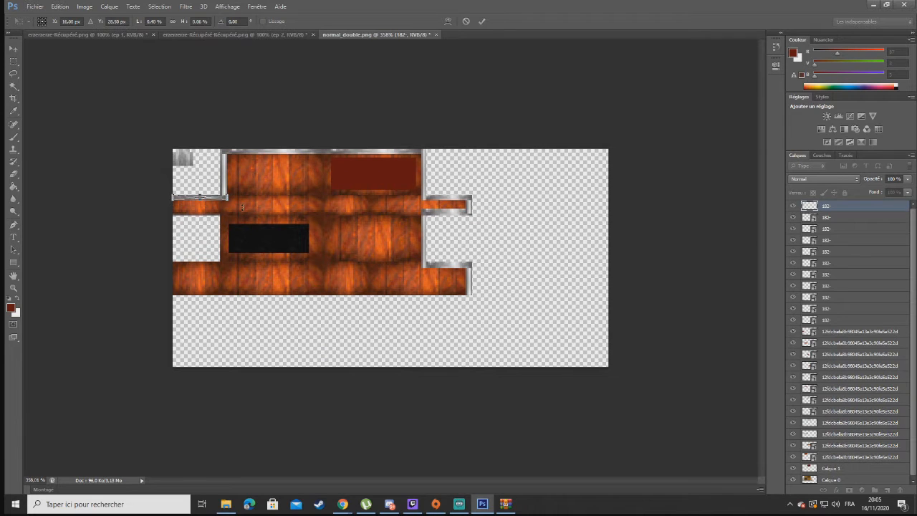
{"action": "key", "text": "Return"}
Import the metal image 182- again and fit it as a thin vertical strip along the left edge of the second row's first panel
{"action": "left_click", "coordinate": [35, 6]}
{"action": "left_click", "coordinate": [44, 161]}
{"action": "double_click", "coordinate": [288, 227]}
{"action": "left_click_drag", "start_coordinate": [550, 258], "coordinate": [240, 272]}
{"action": "left_click_drag", "start_coordinate": [234, 269], "coordinate": [179, 315]}
{"action": "left_click_drag", "start_coordinate": [178, 413], "coordinate": [176, 205]}
{"action": "key", "text": "Return"}
Import the metal image 182- again and fit it as a thin horizontal strip along the bottom edge of the second row's first panel
{"action": "left_click", "coordinate": [35, 6]}
{"action": "left_click", "coordinate": [44, 161]}
{"action": "double_click", "coordinate": [288, 227]}
{"action": "left_click_drag", "start_coordinate": [389, 149], "coordinate": [390, 358]}
{"action": "left_click_drag", "start_coordinate": [395, 362], "coordinate": [339, 213]}
{"action": "left_click_drag", "start_coordinate": [494, 213], "coordinate": [203, 207]}
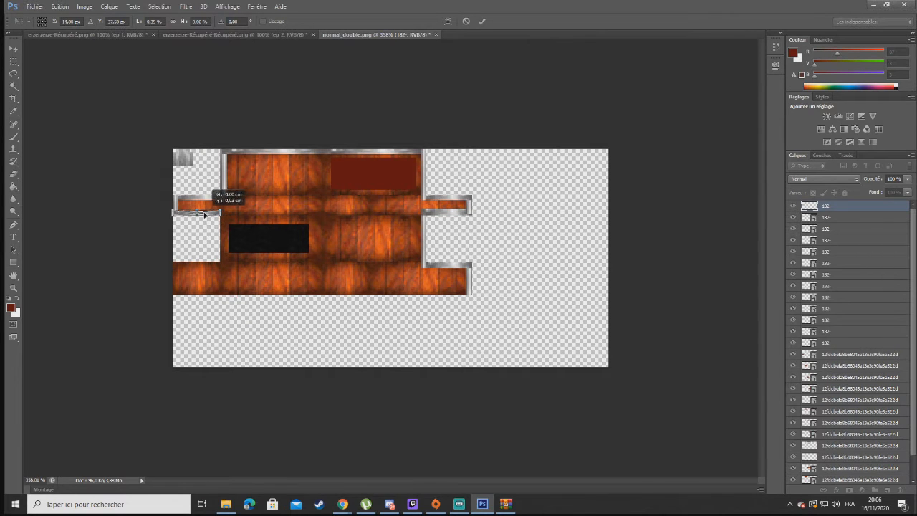
{"action": "key", "text": "Return"}
Import the metal image 182- again and fit it as a thin vertical strip along the left edge of the third row, beside the black rectangle
{"action": "left_click", "coordinate": [41, 10]}
{"action": "left_click", "coordinate": [59, 160]}
{"action": "double_click", "coordinate": [577, 275]}
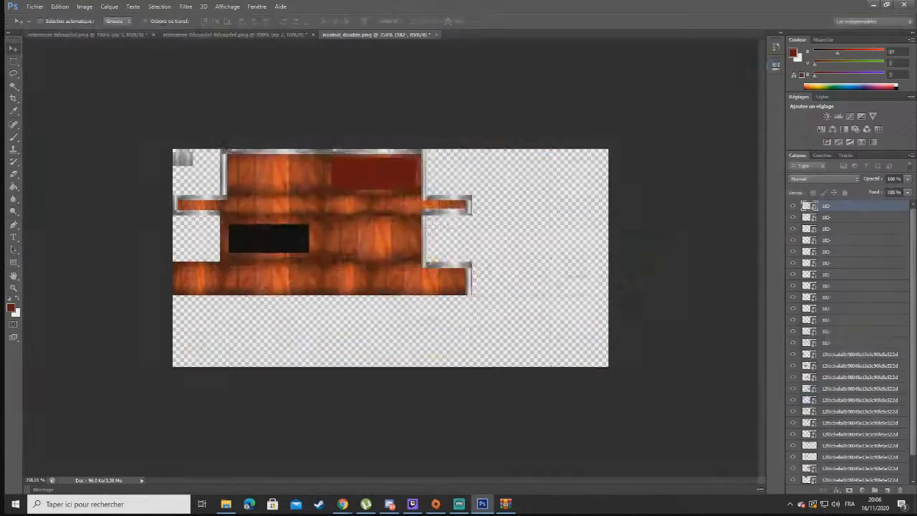
{"action": "mouse_move", "coordinate": [390, 150]}
{"action": "left_mouse_down"}
{"action": "mouse_move", "coordinate": [389, 360]}
{"action": "mouse_move", "coordinate": [390, 163]}
{"action": "left_mouse_up"}
{"action": "left_click_drag", "start_coordinate": [229, 285], "coordinate": [223, 346]}
{"action": "left_click_drag", "start_coordinate": [223, 415], "coordinate": [235, 262]}
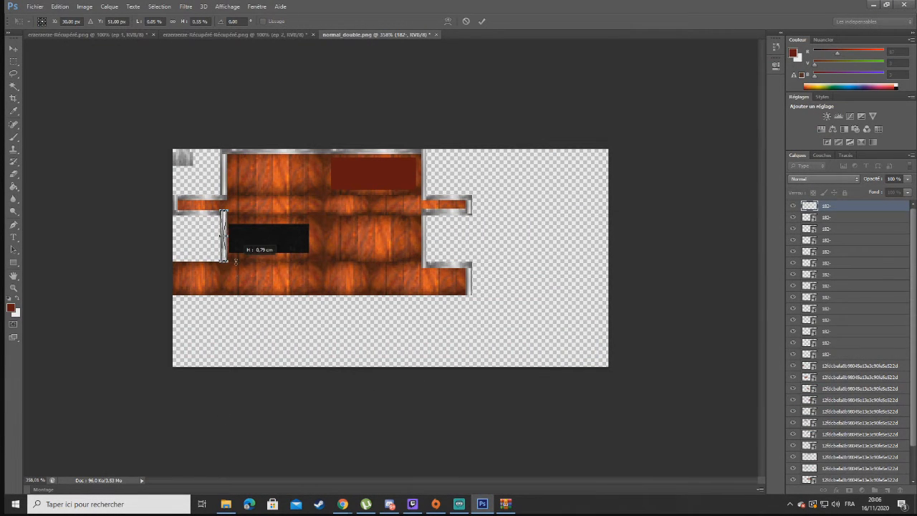
{"action": "key", "text": "Return"}
Import the metal image 182- again and fit it as a thin horizontal strip along the top edge of the bottom row's first panel
{"action": "left_click", "coordinate": [34, 7]}
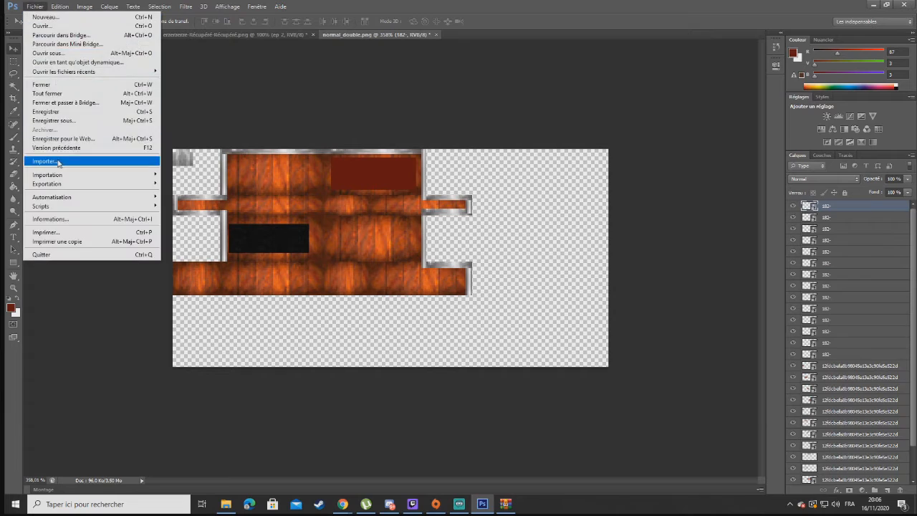
{"action": "left_click", "coordinate": [59, 158]}
{"action": "double_click", "coordinate": [771, 64]}
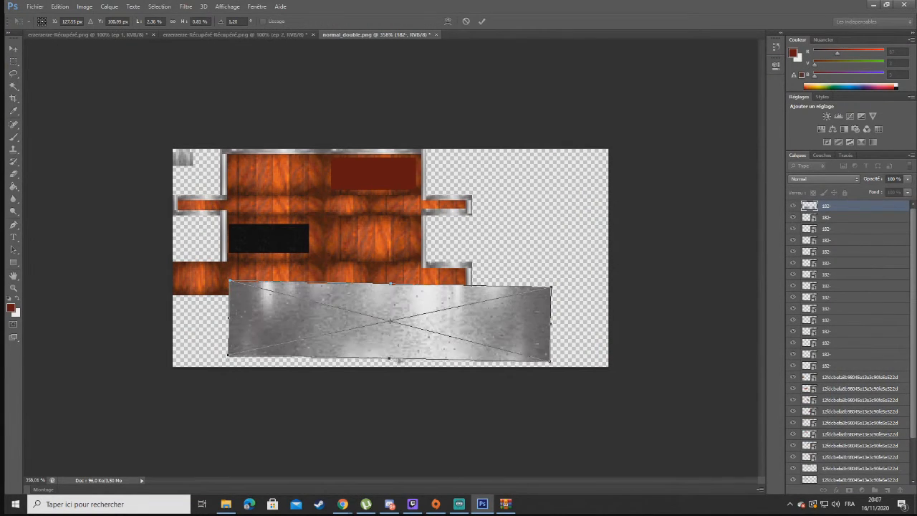
{"action": "left_click_drag", "start_coordinate": [390, 360], "coordinate": [388, 316]}
{"action": "left_click_drag", "start_coordinate": [562, 281], "coordinate": [562, 280]}
{"action": "left_click_drag", "start_coordinate": [421, 313], "coordinate": [364, 294]}
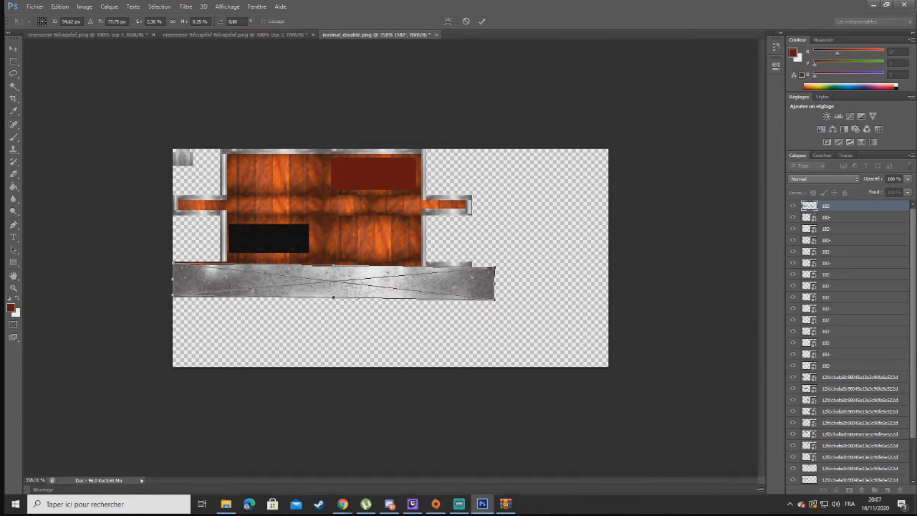
{"action": "left_click_drag", "start_coordinate": [504, 264], "coordinate": [503, 262]}
{"action": "left_click_drag", "start_coordinate": [289, 293], "coordinate": [336, 269]}
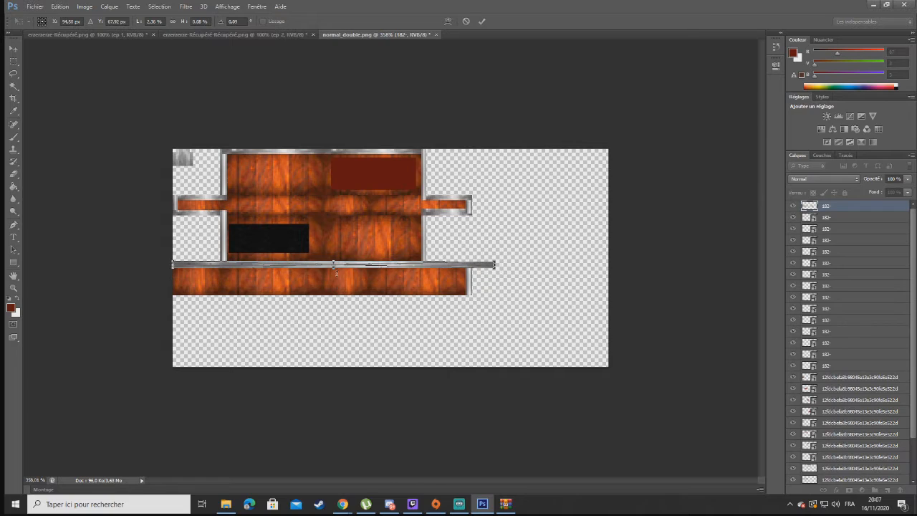
{"action": "left_click_drag", "start_coordinate": [494, 264], "coordinate": [228, 264]}
{"action": "key", "text": "Return"}
Import the metal image 182- again and fit it as a thin vertical strip along the left edge of the bottom row's first panel
{"action": "left_click", "coordinate": [35, 7]}
{"action": "left_click", "coordinate": [44, 160]}
{"action": "double_click", "coordinate": [358, 245]}
{"action": "left_click_drag", "start_coordinate": [550, 259], "coordinate": [175, 381]}
{"action": "left_click_drag", "start_coordinate": [176, 474], "coordinate": [177, 295]}
{"action": "key", "text": "Return"}
{"action": "left_click", "coordinate": [35, 7]}
{"action": "left_click", "coordinate": [68, 161]}
{"action": "double_click", "coordinate": [351, 239]}
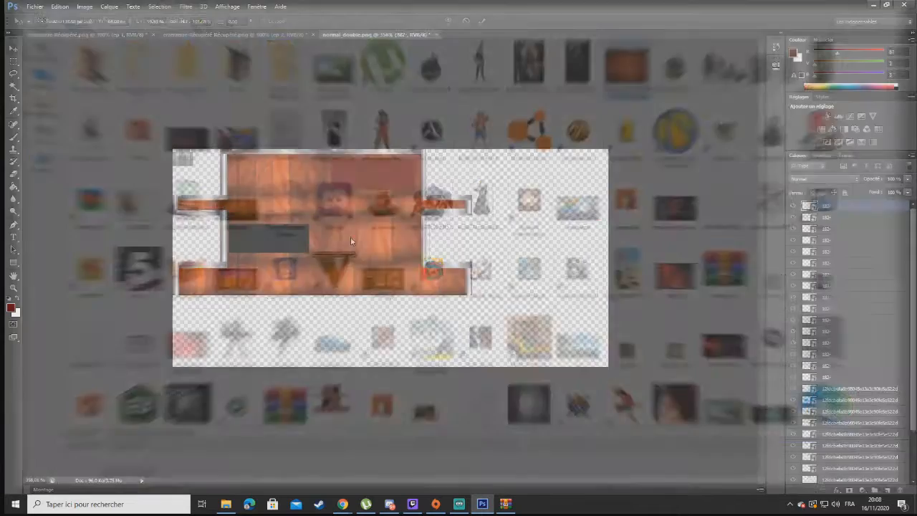
{"action": "key", "text": "Escape"}
Import the metal image 182- again and fit it as a thin horizontal strip along the bottom edge of the bottom row's first panel
{"action": "left_click", "coordinate": [35, 6]}
{"action": "left_click", "coordinate": [57, 161]}
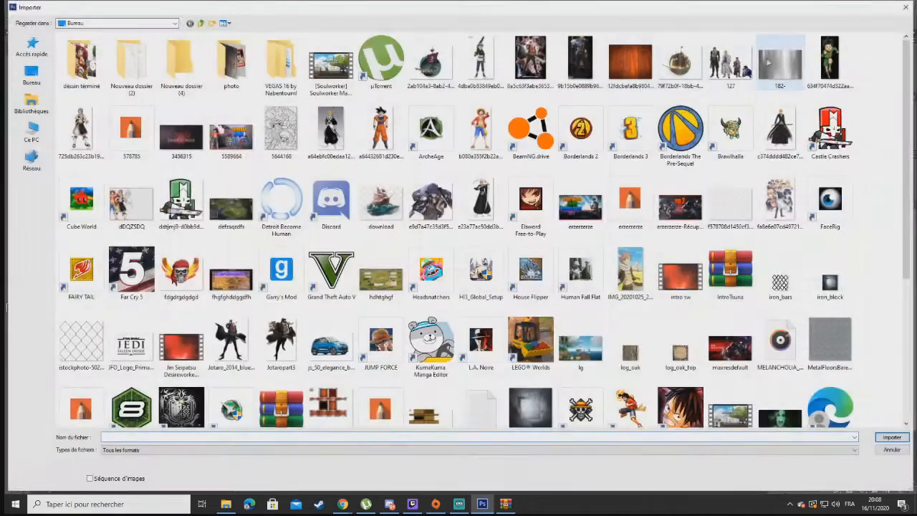
{"action": "double_click", "coordinate": [781, 69]}
{"action": "left_click_drag", "start_coordinate": [389, 149], "coordinate": [333, 291]}
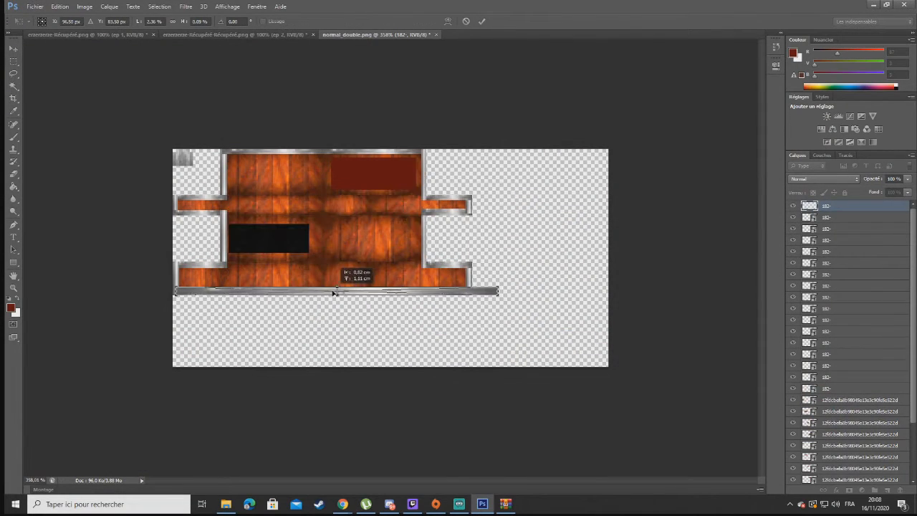
{"action": "left_click_drag", "start_coordinate": [497, 292], "coordinate": [227, 295]}
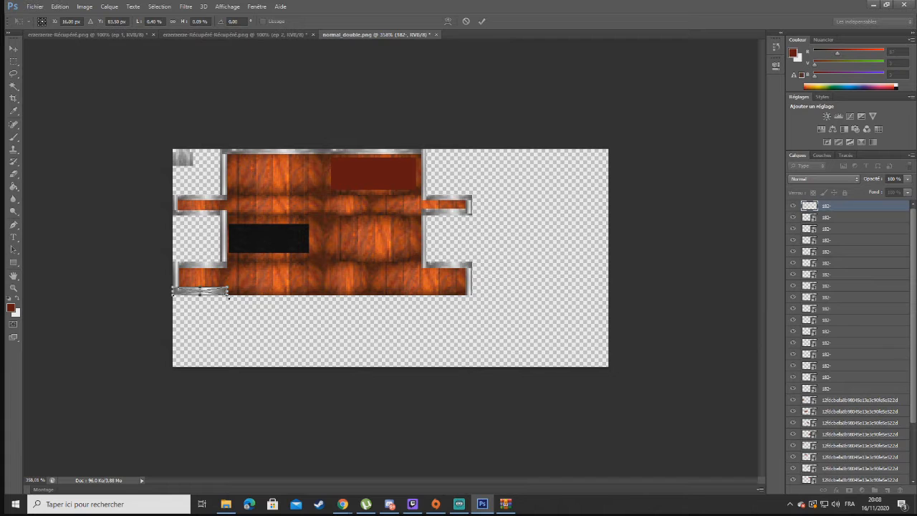
{"action": "key", "text": "Return"}
{"action": "key", "text": "ctrl+t"}
{"action": "left_click_drag", "start_coordinate": [200, 286], "coordinate": [200, 290]}
{"action": "key", "text": "Return"}
Import the metal image 182- again and fit it as a thin horizontal strip along the bottom edge of the bottom row's second panel
{"action": "left_click", "coordinate": [34, 7]}
{"action": "left_click", "coordinate": [42, 161]}
{"action": "double_click", "coordinate": [401, 207]}
{"action": "left_click_drag", "start_coordinate": [389, 149], "coordinate": [399, 295]}
{"action": "left_click_drag", "start_coordinate": [550, 291], "coordinate": [320, 299]}
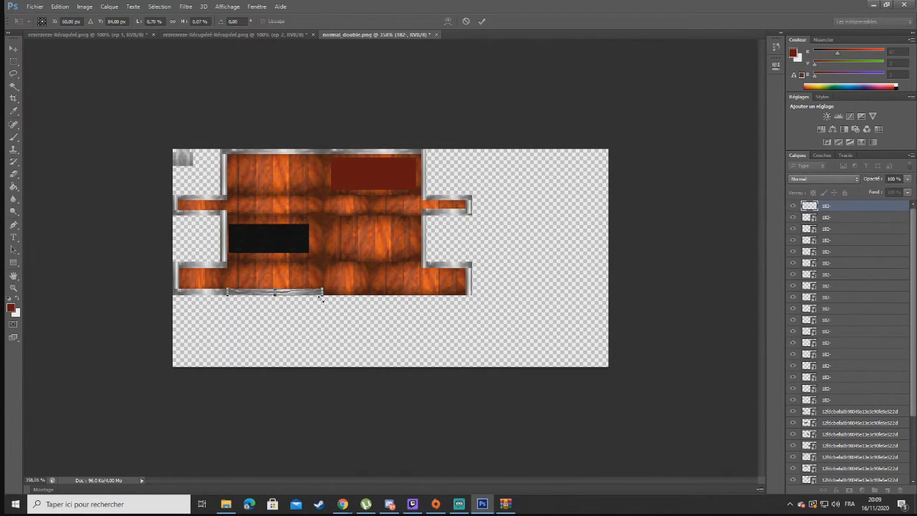
{"action": "key", "text": "Return"}
Import the metal image 182- again and fit it as a thin strip along the rest of the bottom row's lower edge, up to its right end
{"action": "left_click", "coordinate": [34, 7]}
{"action": "double_click", "coordinate": [770, 84]}
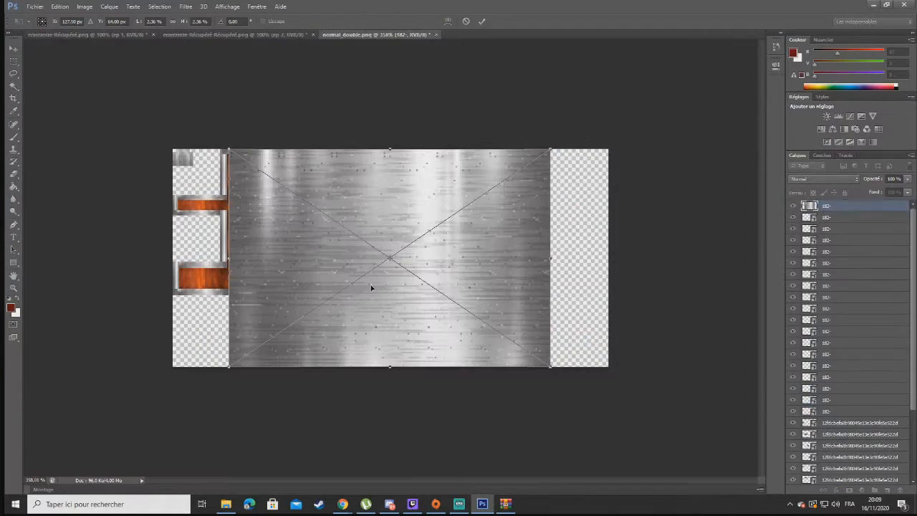
{"action": "left_click_drag", "start_coordinate": [370, 285], "coordinate": [488, 283]}
{"action": "left_click_drag", "start_coordinate": [495, 149], "coordinate": [442, 292]}
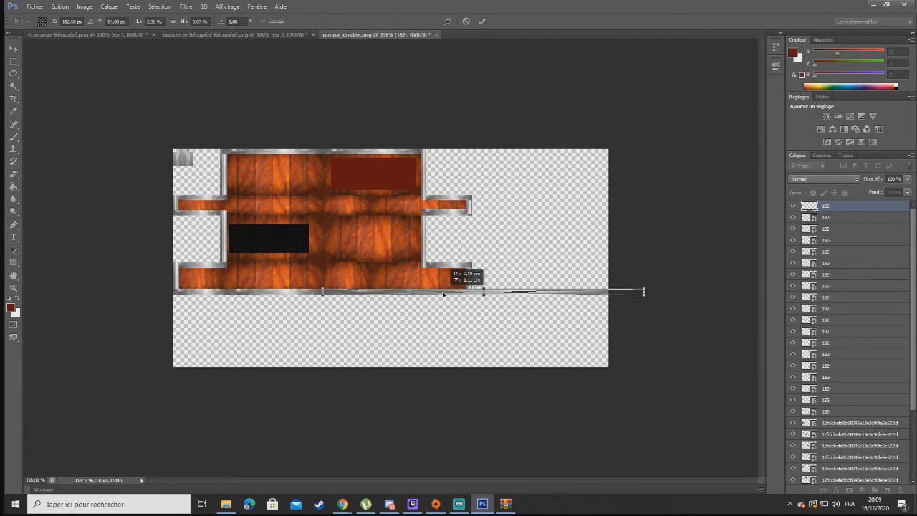
{"action": "left_click_drag", "start_coordinate": [643, 291], "coordinate": [470, 293]}
{"action": "key", "text": "Return"}
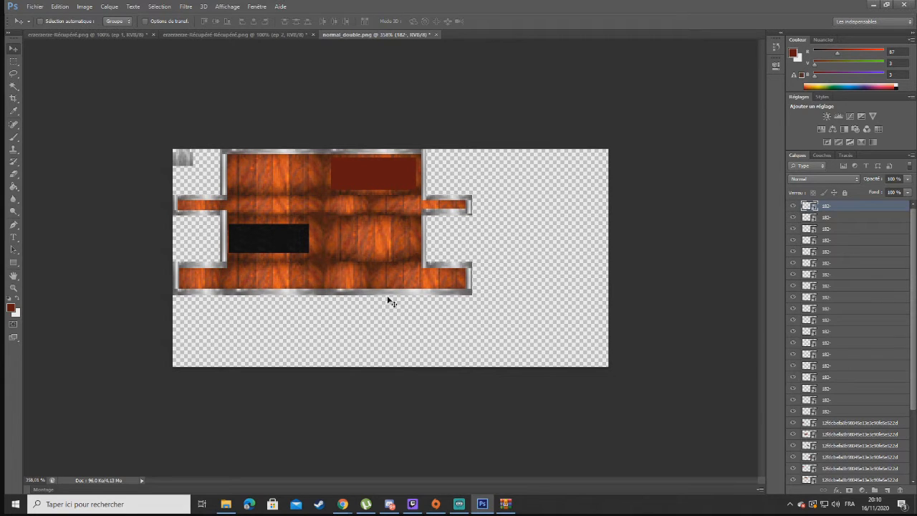
Import the metal image 182- again and fit it as a thin horizontal strip along the top edge of the panel with the black rectangle
{"action": "left_click", "coordinate": [34, 6]}
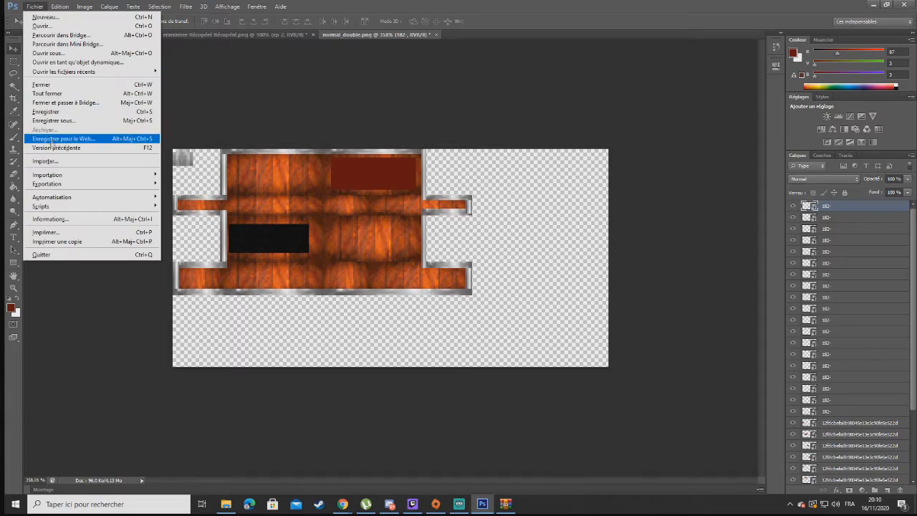
{"action": "left_click", "coordinate": [45, 160]}
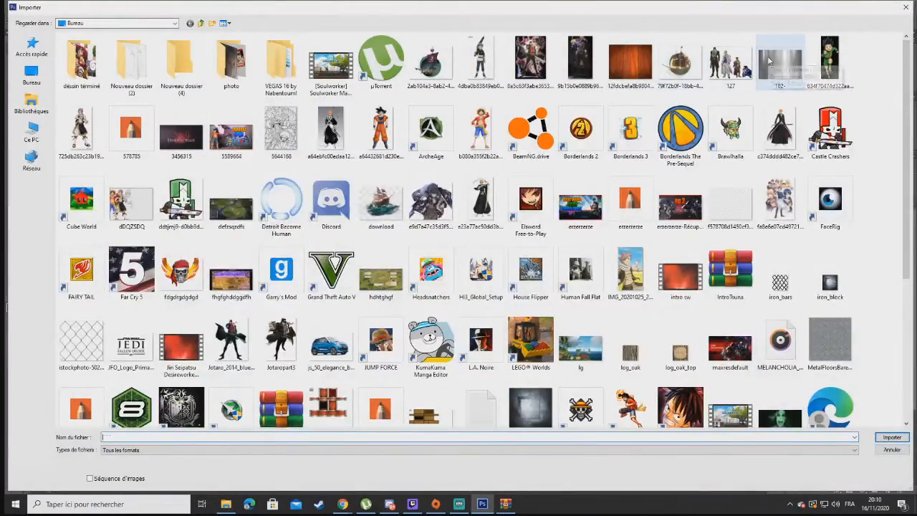
{"action": "double_click", "coordinate": [768, 61]}
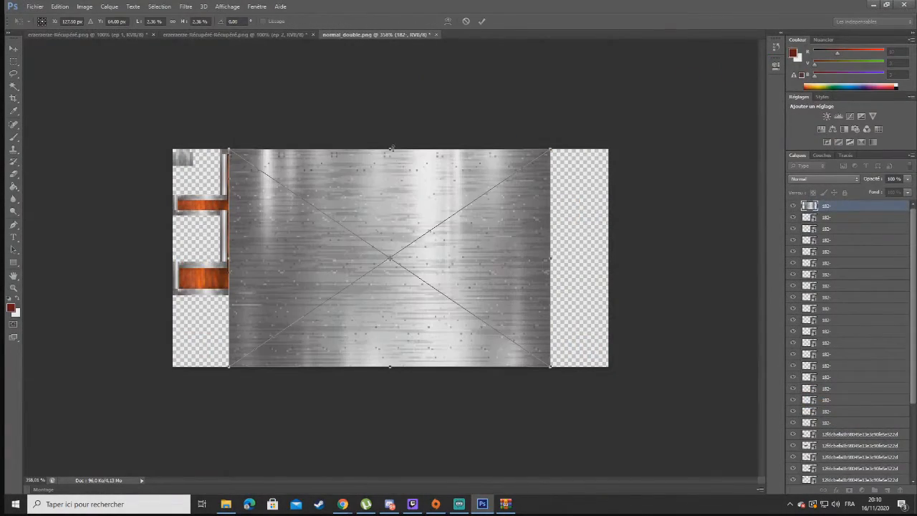
{"action": "left_click_drag", "start_coordinate": [390, 149], "coordinate": [370, 216]}
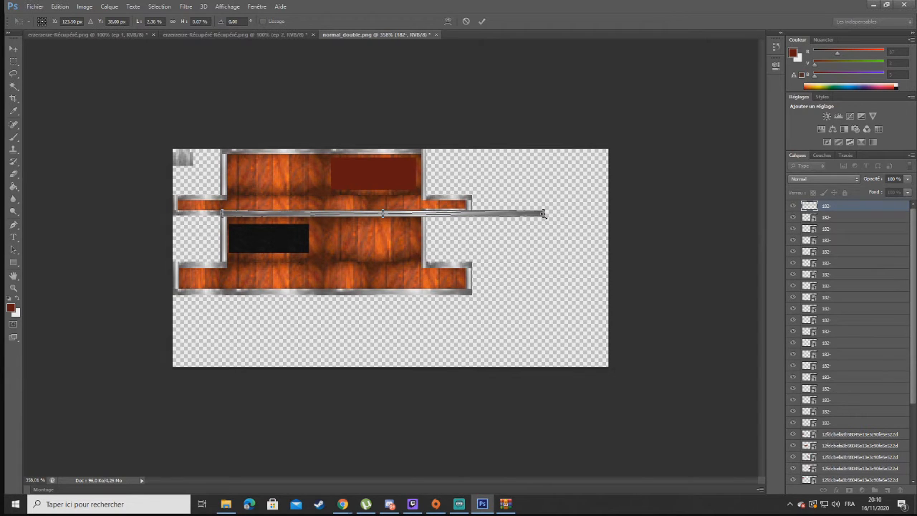
{"action": "left_click_drag", "start_coordinate": [544, 213], "coordinate": [322, 213]}
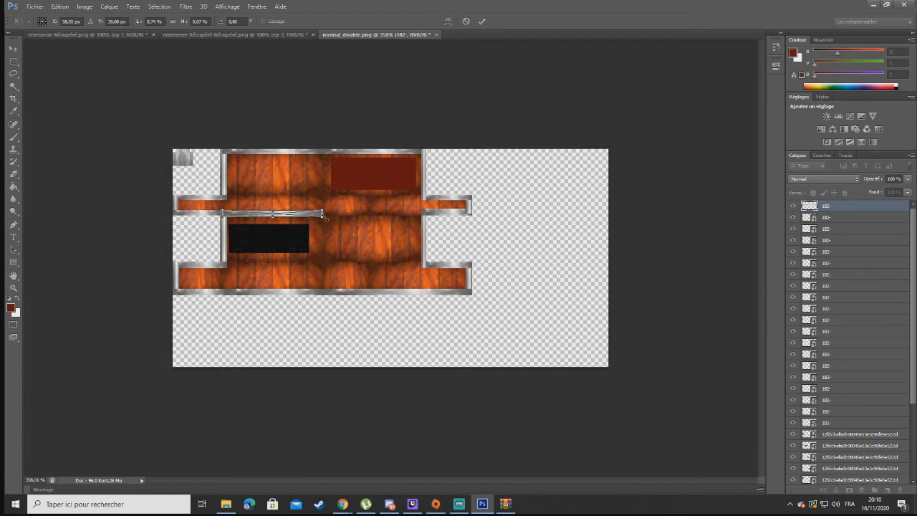
{"action": "key", "text": "Return"}
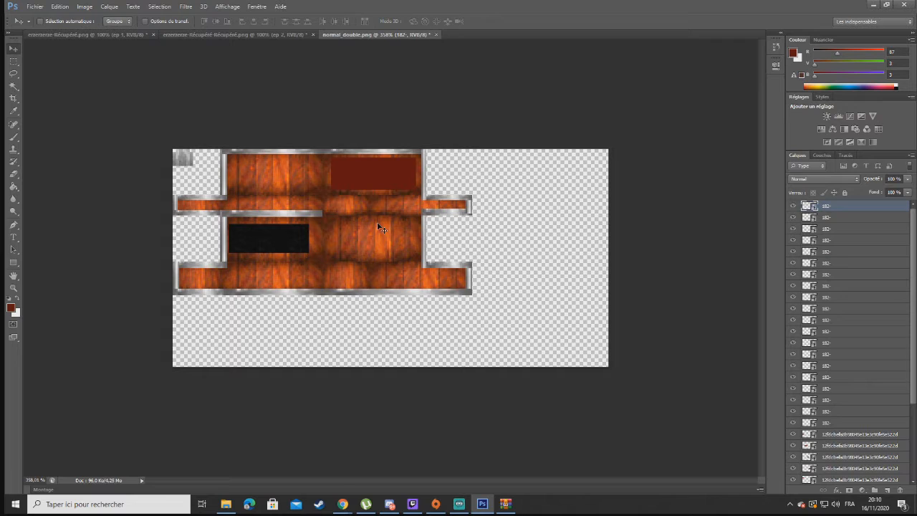
Transform the newest metal strip to align it with the top edge of the panel containing the black rectangle
{"action": "key", "text": "ctrl+t"}
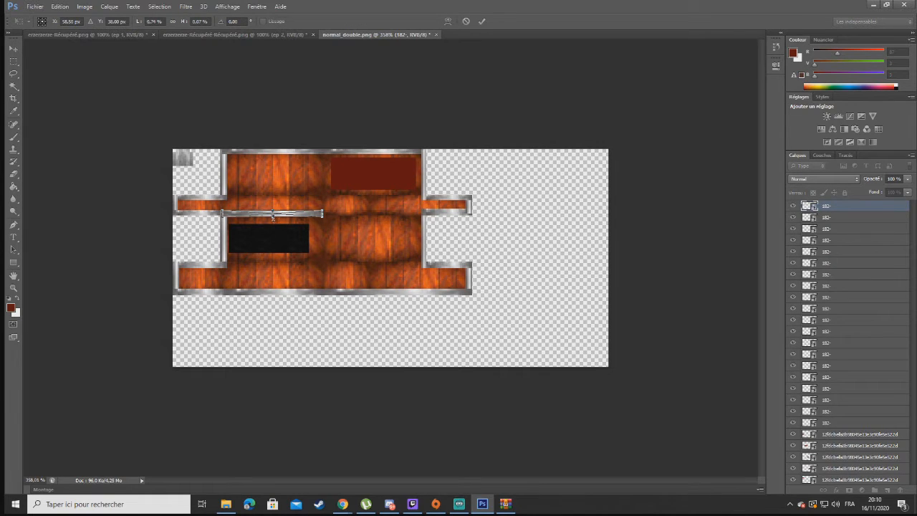
{"action": "left_click_drag", "start_coordinate": [273, 214], "coordinate": [275, 215]}
{"action": "key", "text": "Return"}
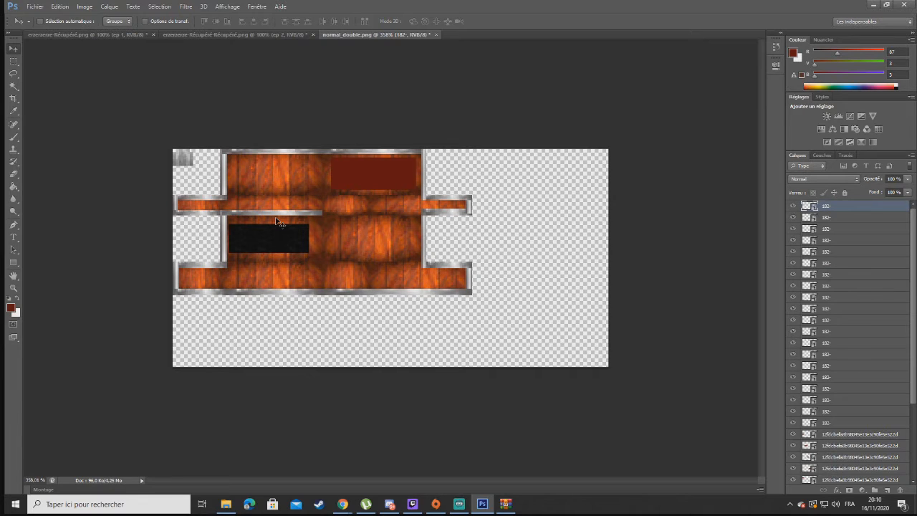
Import the metal image 182- again and fit it as a thin strip along the top edge of the plain wood panel beside the black-rectangle panel
{"action": "left_click", "coordinate": [35, 6]}
{"action": "left_click", "coordinate": [55, 161]}
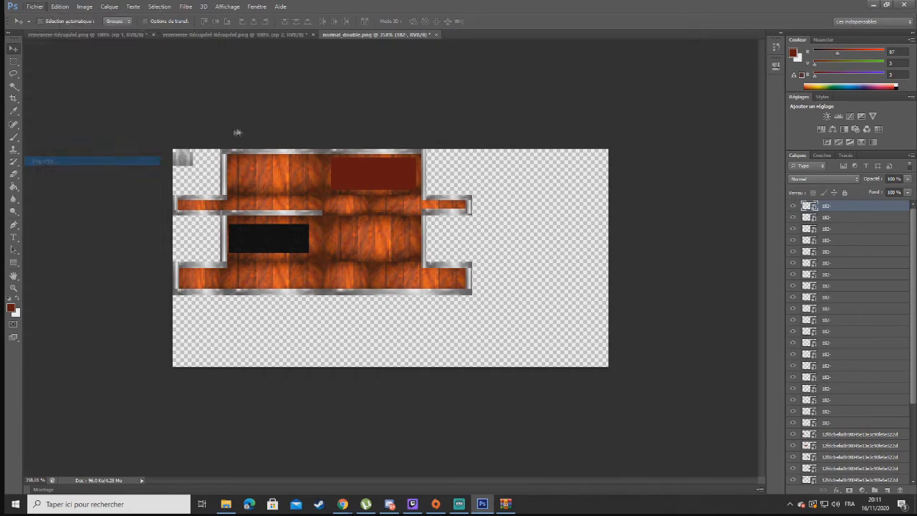
{"action": "double_click", "coordinate": [777, 61]}
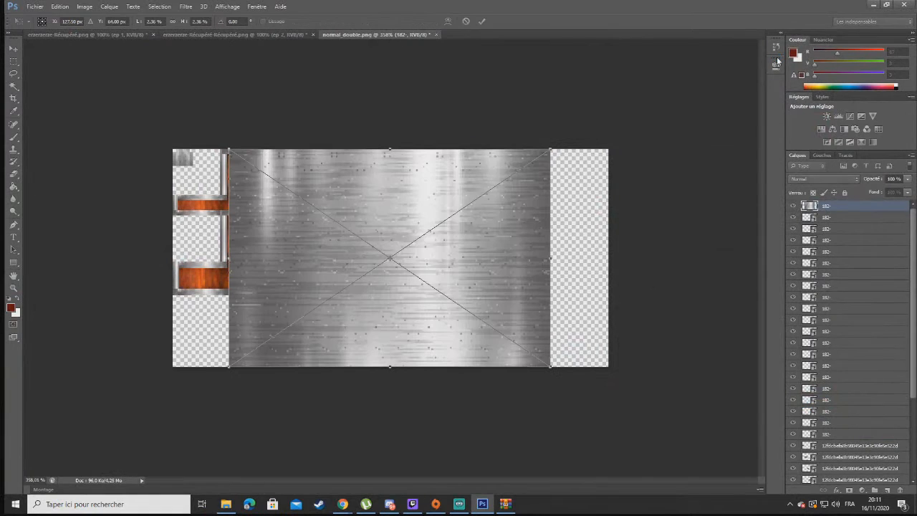
{"action": "left_click_drag", "start_coordinate": [388, 149], "coordinate": [490, 215]}
{"action": "left_click_drag", "start_coordinate": [643, 213], "coordinate": [427, 235]}
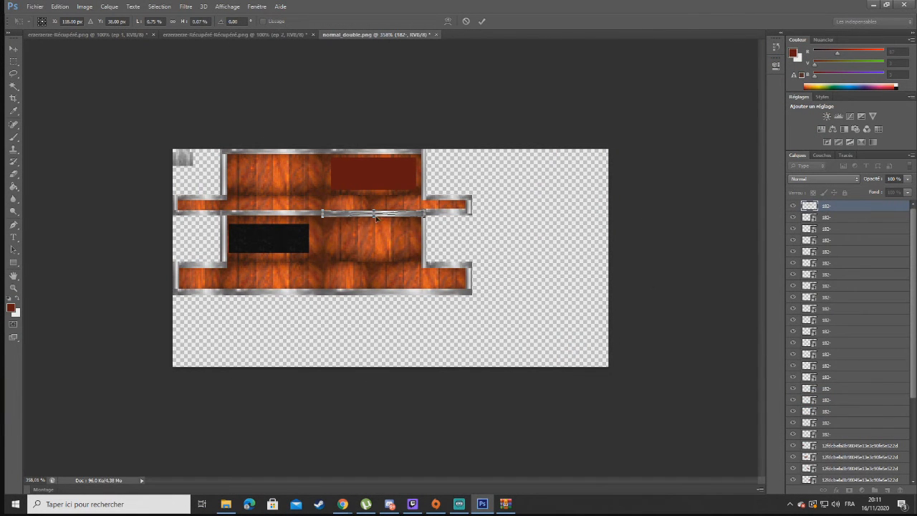
{"action": "key", "text": "Return"}
Import the metal image 182- again and fit it as a thin horizontal strip along the bottom edge of the top row's first wood panel
{"action": "left_click", "coordinate": [36, 6]}
{"action": "left_click", "coordinate": [102, 160]}
{"action": "double_click", "coordinate": [779, 63]}
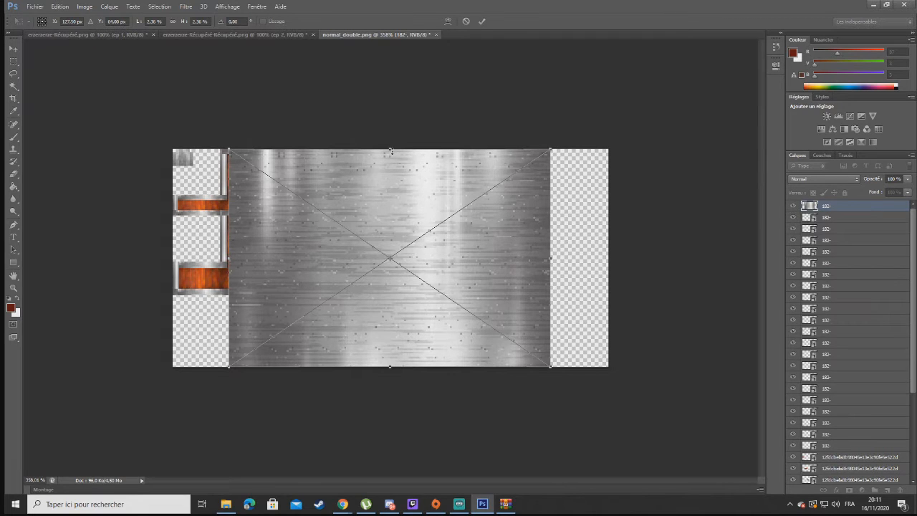
{"action": "left_click_drag", "start_coordinate": [391, 151], "coordinate": [273, 195]}
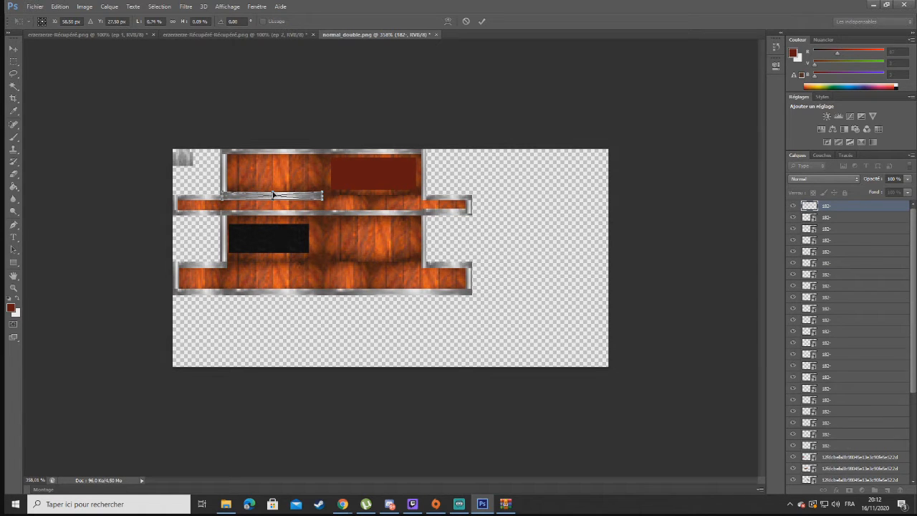
{"action": "left_click_drag", "start_coordinate": [272, 192], "coordinate": [273, 194]}
{"action": "key", "text": "Return"}
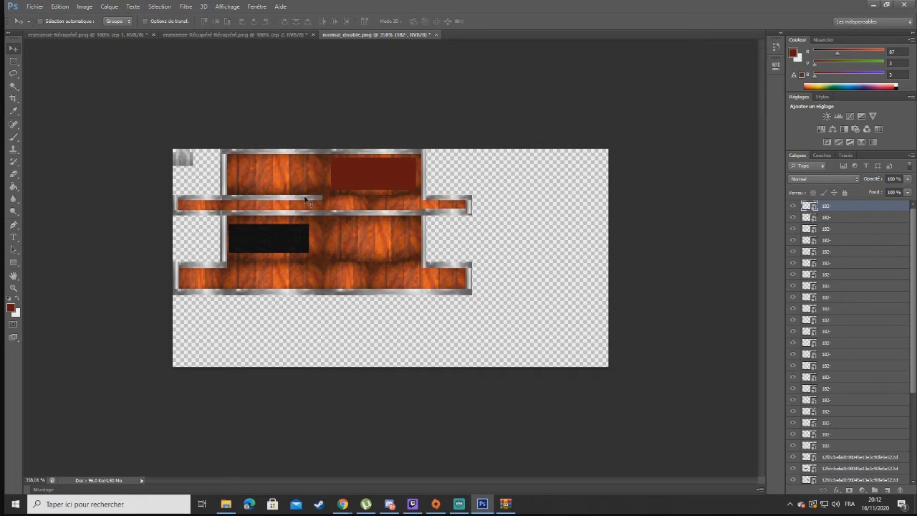
Import the metal image 182- again and fit it as a thin horizontal strip along the bottom edge of the dark red panel
{"action": "left_click", "coordinate": [43, 9]}
{"action": "left_click", "coordinate": [51, 160]}
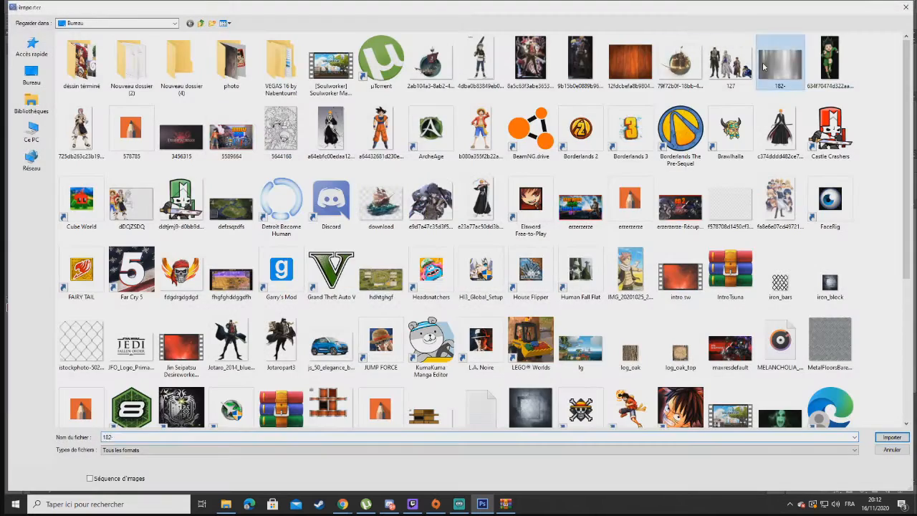
{"action": "double_click", "coordinate": [778, 63]}
{"action": "left_click_drag", "start_coordinate": [407, 149], "coordinate": [406, 361]}
{"action": "left_click_drag", "start_coordinate": [407, 364], "coordinate": [500, 197]}
{"action": "left_click_drag", "start_coordinate": [646, 198], "coordinate": [423, 198]}
{"action": "key", "text": "Return"}
Import the metal image 182- again and fit it as a thin vertical strip between the top row's wood panel and the dark red panel
{"action": "left_click", "coordinate": [34, 6]}
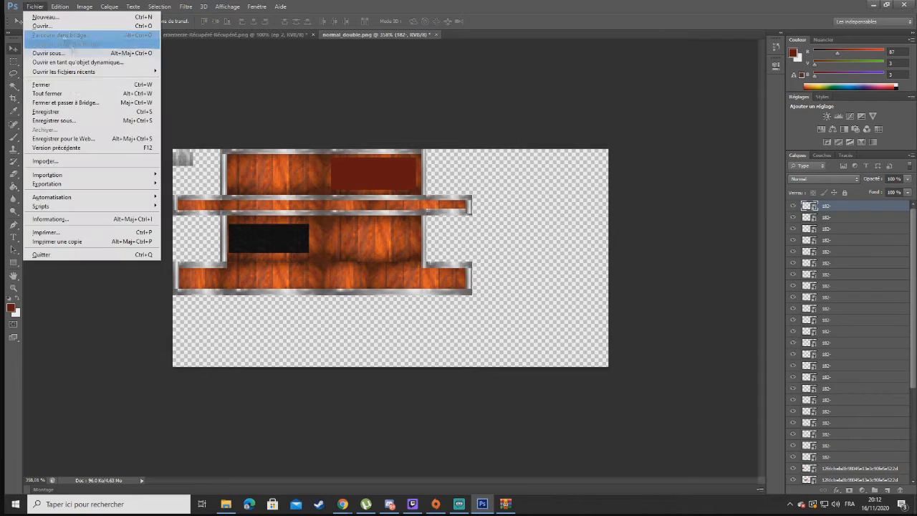
{"action": "left_click", "coordinate": [44, 160]}
{"action": "double_click", "coordinate": [778, 63]}
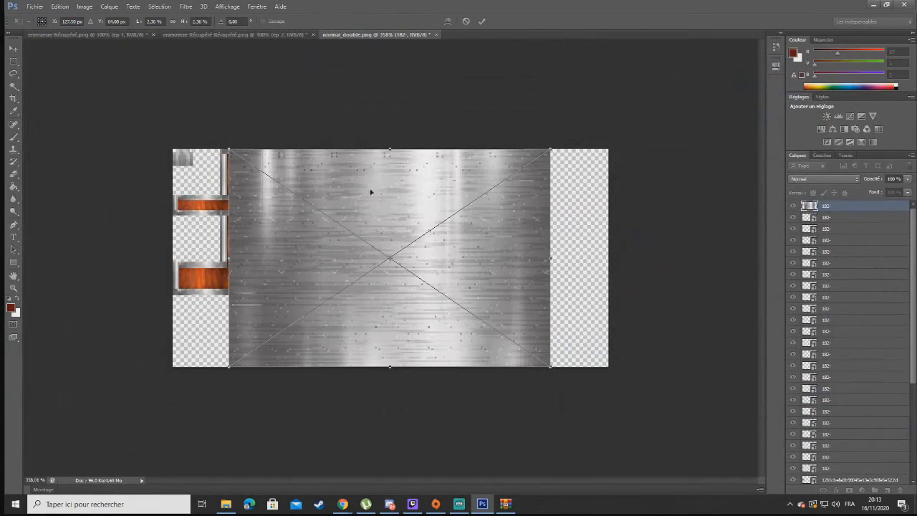
{"action": "left_click_drag", "start_coordinate": [551, 259], "coordinate": [230, 259]}
{"action": "left_click_drag", "start_coordinate": [229, 208], "coordinate": [323, 209]}
{"action": "left_click_drag", "start_coordinate": [322, 364], "coordinate": [334, 201]}
{"action": "key", "text": "Return"}
Import the metal image 182- again and fit it as a thin vertical strip between the black-rectangle panel and the plain wood panel beside it
{"action": "left_click", "coordinate": [34, 6]}
{"action": "left_click", "coordinate": [44, 162]}
{"action": "double_click", "coordinate": [390, 189]}
{"action": "left_click_drag", "start_coordinate": [389, 149], "coordinate": [390, 184]}
{"action": "left_click_drag", "start_coordinate": [550, 275], "coordinate": [238, 293]}
{"action": "left_click_drag", "start_coordinate": [234, 285], "coordinate": [325, 291]}
{"action": "left_click_drag", "start_coordinate": [322, 383], "coordinate": [322, 262]}
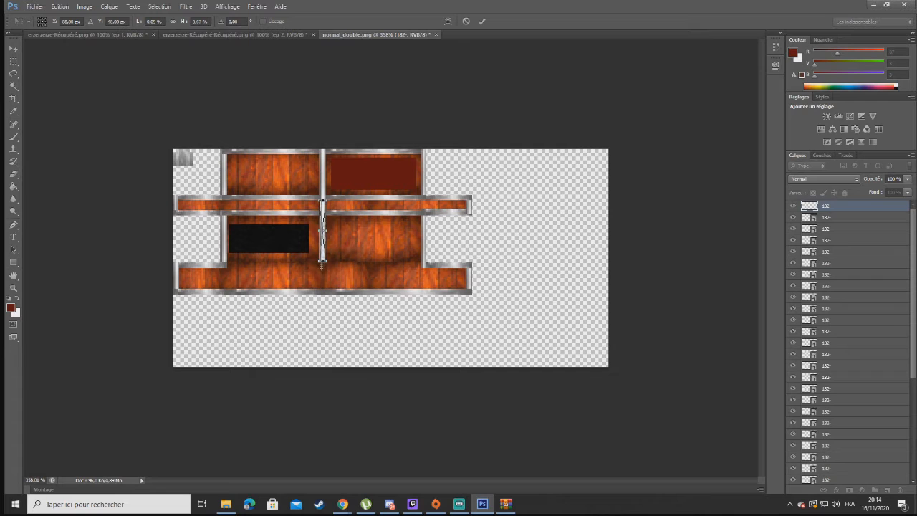
{"action": "key", "text": "Return"}
Import the metal image 182- again and fit it as a thin horizontal strip along the bottom edge of the black-rectangle panel
{"action": "left_click", "coordinate": [60, 7]}
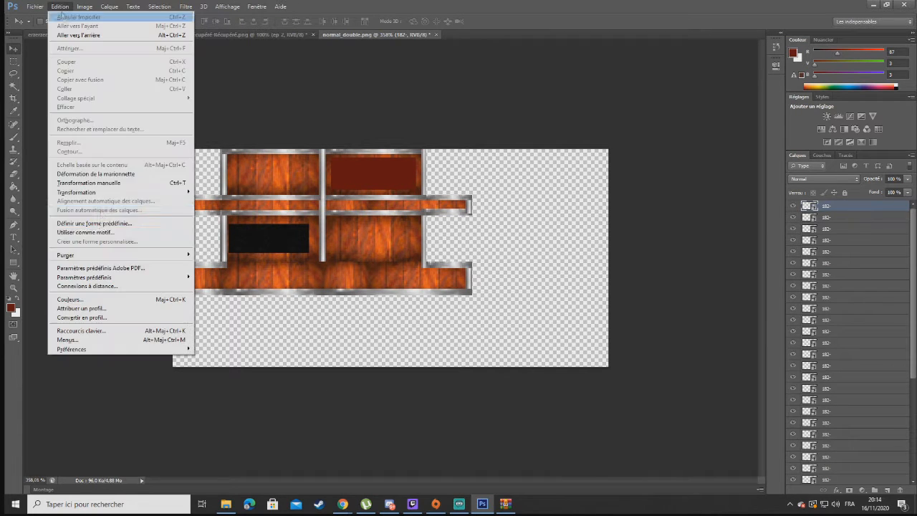
{"action": "mouse_move", "coordinate": [34, 6]}
{"action": "left_click", "coordinate": [43, 160]}
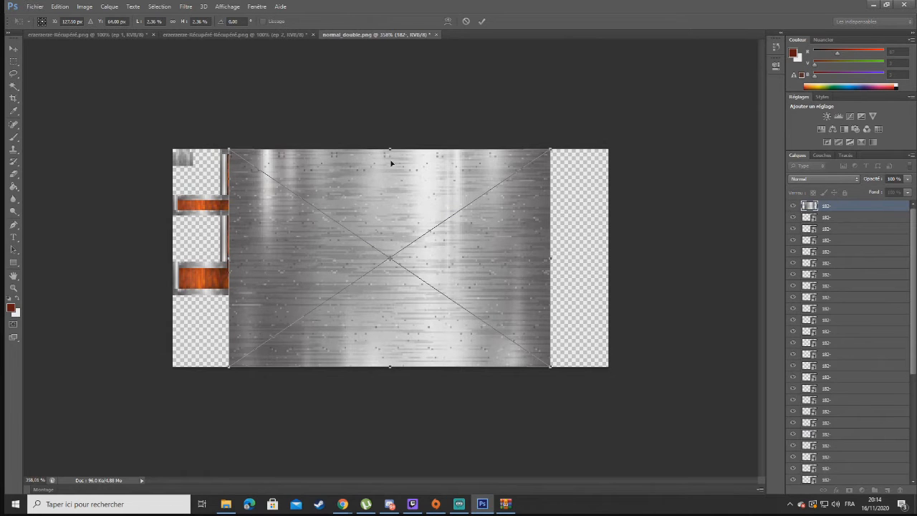
{"action": "left_click_drag", "start_coordinate": [391, 150], "coordinate": [391, 361]}
{"action": "left_click_drag", "start_coordinate": [392, 363], "coordinate": [391, 264]}
{"action": "left_click_drag", "start_coordinate": [550, 265], "coordinate": [326, 273]}
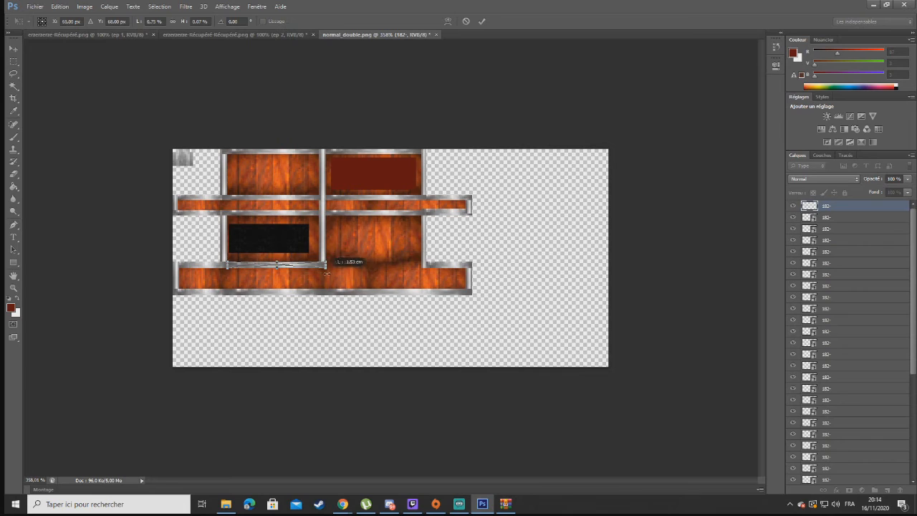
{"action": "key", "text": "Return"}
Import the metal image 182- again and fit it as a thin strip along the bottom edge of the plain wood panel beside the black-rectangle panel
{"action": "left_click", "coordinate": [34, 6]}
{"action": "left_click", "coordinate": [59, 162]}
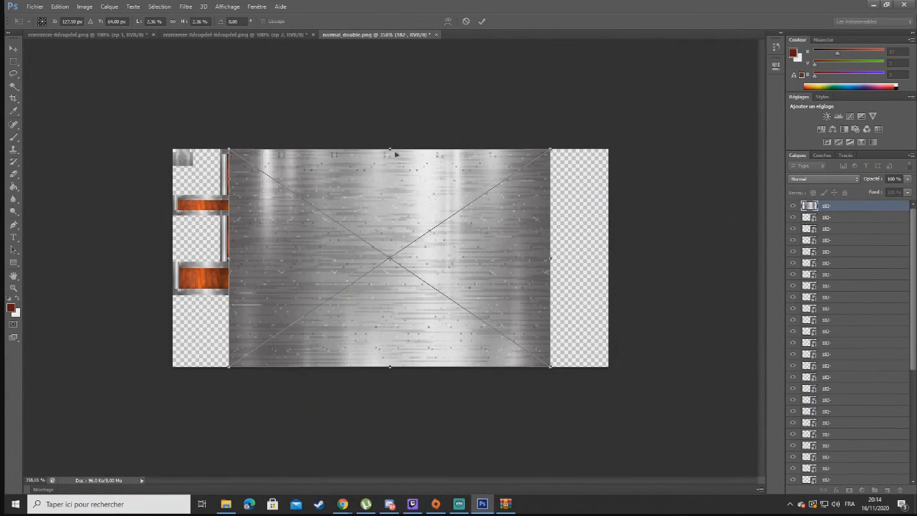
{"action": "left_click_drag", "start_coordinate": [391, 151], "coordinate": [391, 361]}
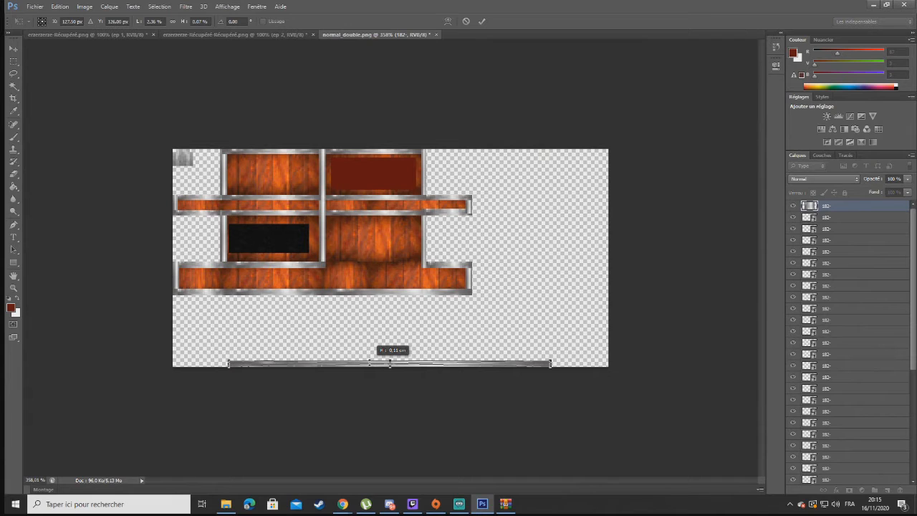
{"action": "left_click_drag", "start_coordinate": [549, 364], "coordinate": [426, 277]}
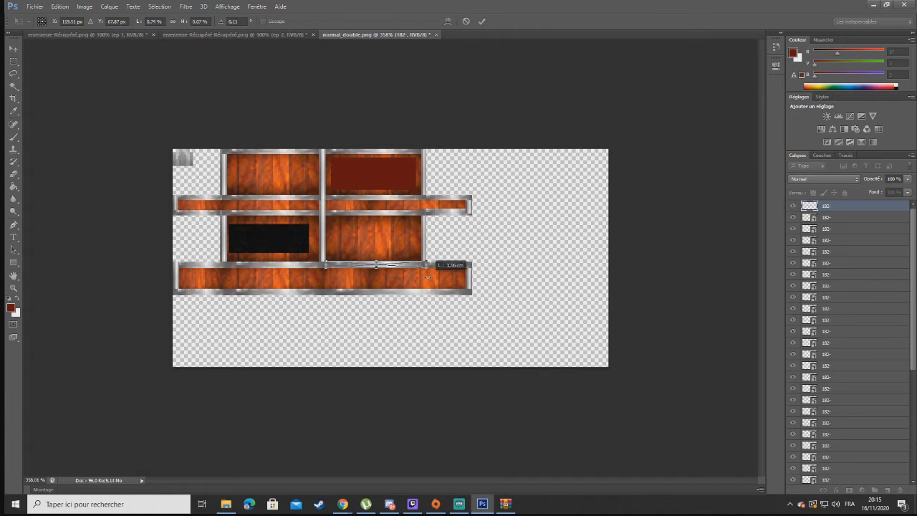
{"action": "key", "text": "Return"}
Import the metal image 182- again and fit it as a thin vertical strip across the bottom row, continuing the texture's central divider
{"action": "left_click", "coordinate": [34, 6]}
{"action": "left_click", "coordinate": [41, 161]}
{"action": "double_click", "coordinate": [780, 61]}
{"action": "left_click_drag", "start_coordinate": [550, 258], "coordinate": [238, 258]}
{"action": "left_click_drag", "start_coordinate": [237, 259], "coordinate": [326, 371]}
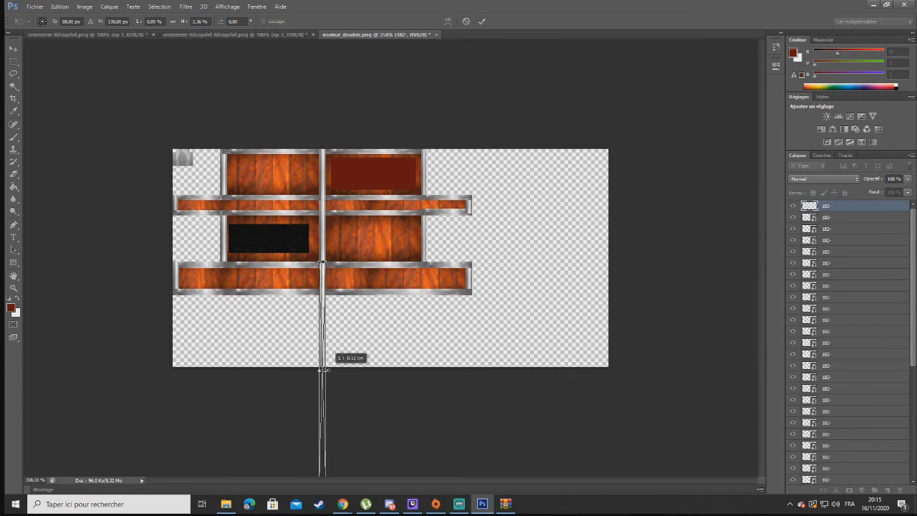
{"action": "left_click_drag", "start_coordinate": [322, 262], "coordinate": [323, 317]}
{"action": "left_click_drag", "start_coordinate": [322, 342], "coordinate": [322, 286]}
{"action": "left_click_drag", "start_coordinate": [323, 424], "coordinate": [324, 297]}
{"action": "key", "text": "Return"}
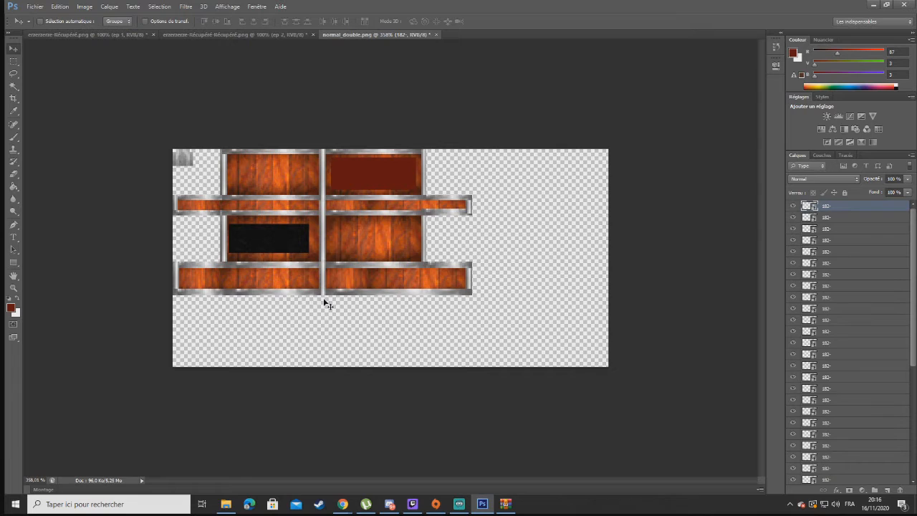
Import the metal image 182- again and fit it as a thin vertical strip across the bottom row, below the black-rectangle panel's left edge
{"action": "left_click", "coordinate": [34, 6]}
{"action": "left_click", "coordinate": [53, 168]}
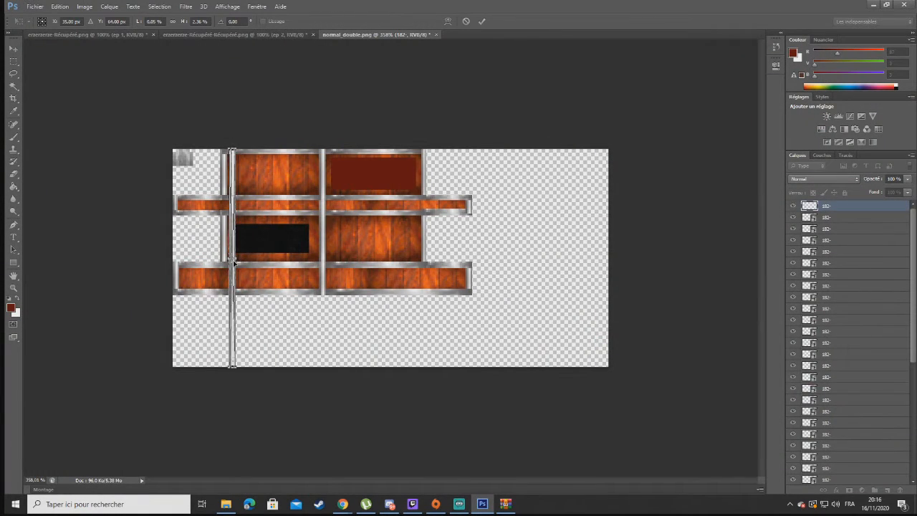
{"action": "left_click_drag", "start_coordinate": [233, 264], "coordinate": [226, 287]}
{"action": "key", "text": "Return"}
Import the metal image 182- again and fit it as a short vertical strip across the narrow upper band, above the black-rectangle panel's left edge
{"action": "left_click", "coordinate": [34, 6]}
{"action": "left_click", "coordinate": [56, 161]}
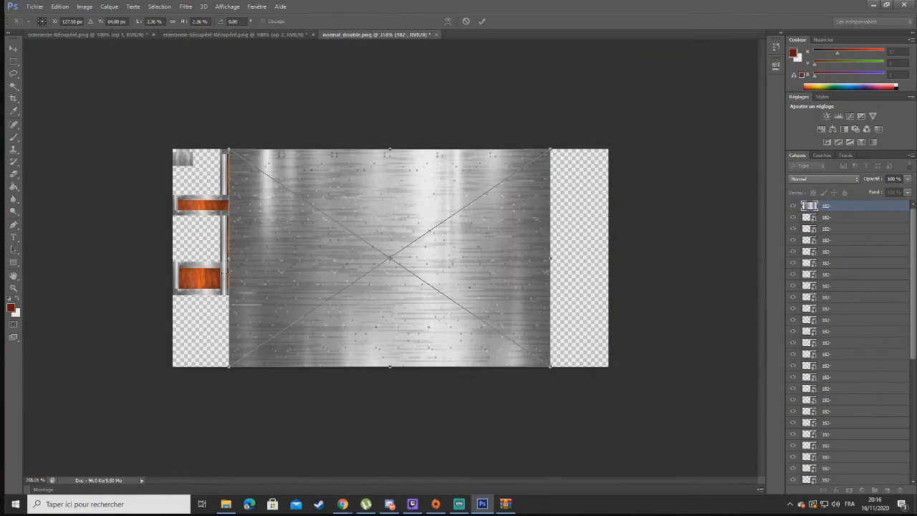
{"action": "left_click_drag", "start_coordinate": [225, 273], "coordinate": [539, 252]}
{"action": "left_click_drag", "start_coordinate": [544, 255], "coordinate": [226, 301]}
{"action": "left_click_drag", "start_coordinate": [224, 416], "coordinate": [223, 216]}
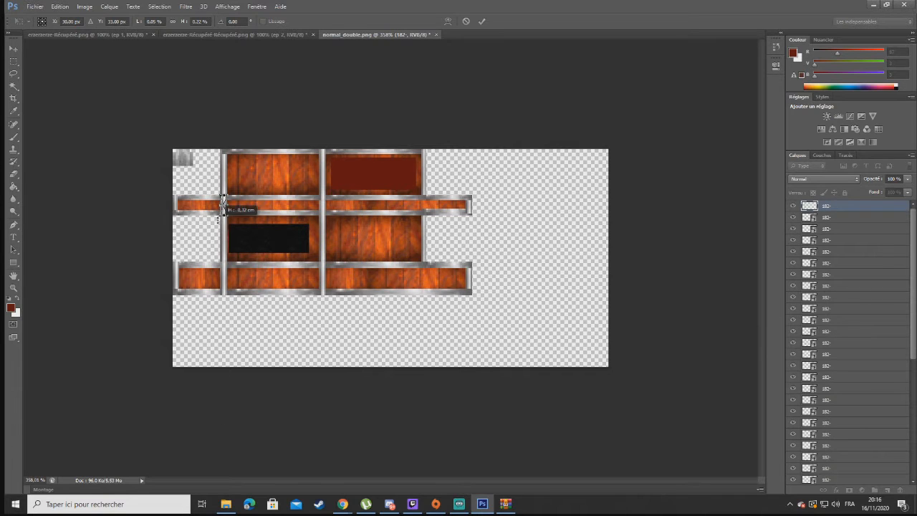
{"action": "key", "text": "Return"}
Import the metal image 182- again and fit it as a short vertical strip across the narrow upper band, below the dark red panel's right edge
{"action": "left_click", "coordinate": [41, 7]}
{"action": "left_click", "coordinate": [104, 159]}
{"action": "double_click", "coordinate": [441, 254]}
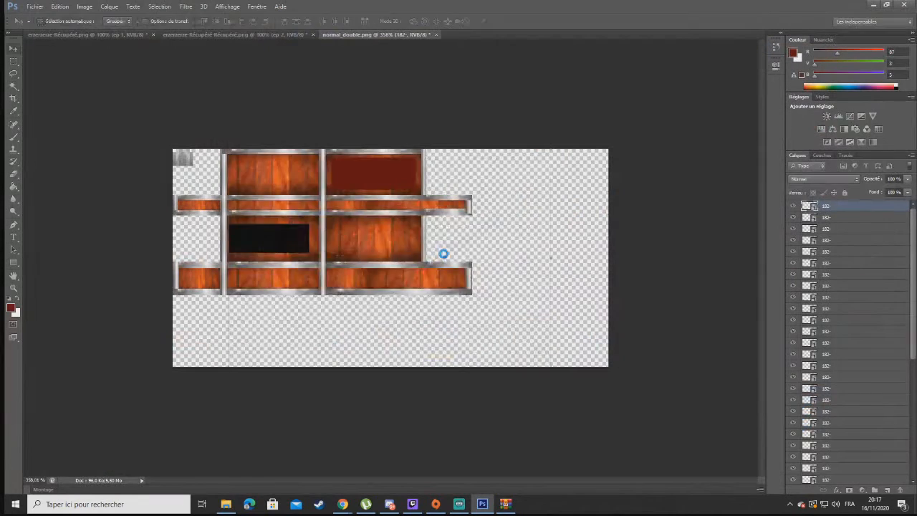
{"action": "left_click_drag", "start_coordinate": [226, 257], "coordinate": [544, 257]}
{"action": "left_click_drag", "start_coordinate": [547, 259], "coordinate": [420, 305]}
{"action": "left_click_drag", "start_coordinate": [424, 415], "coordinate": [425, 215]}
{"action": "key", "text": "Return"}
Import the metal image 182- again and fit it as a thin vertical strip across the bottom row, closing off its last panel on the right
{"action": "left_click", "coordinate": [37, 7]}
{"action": "left_click", "coordinate": [104, 160]}
{"action": "double_click", "coordinate": [442, 254]}
{"action": "left_click_drag", "start_coordinate": [551, 260], "coordinate": [424, 370]}
{"action": "left_click_drag", "start_coordinate": [425, 475], "coordinate": [425, 300]}
{"action": "key", "text": "Return"}
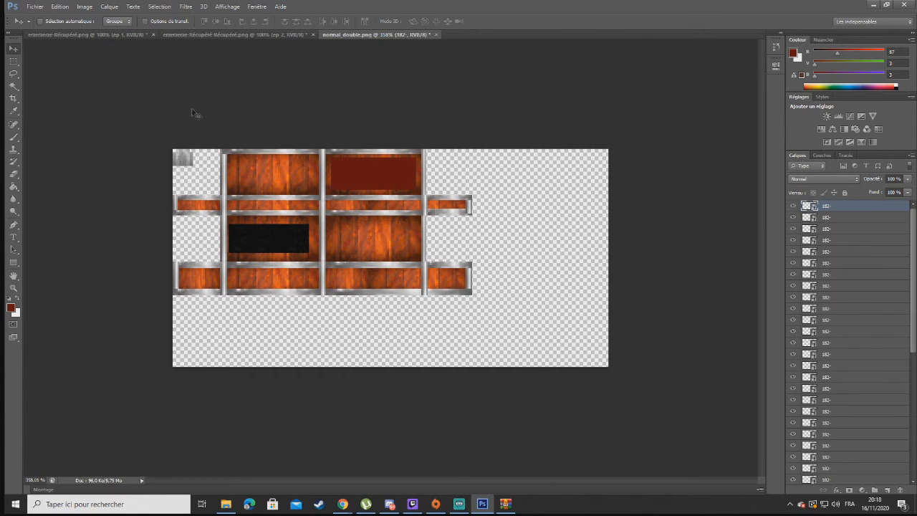
Select the narrow area beside the black rectangle's right edge on the wood layer covering it and delete it to widen the rectangle
{"action": "left_click", "coordinate": [12, 63]}
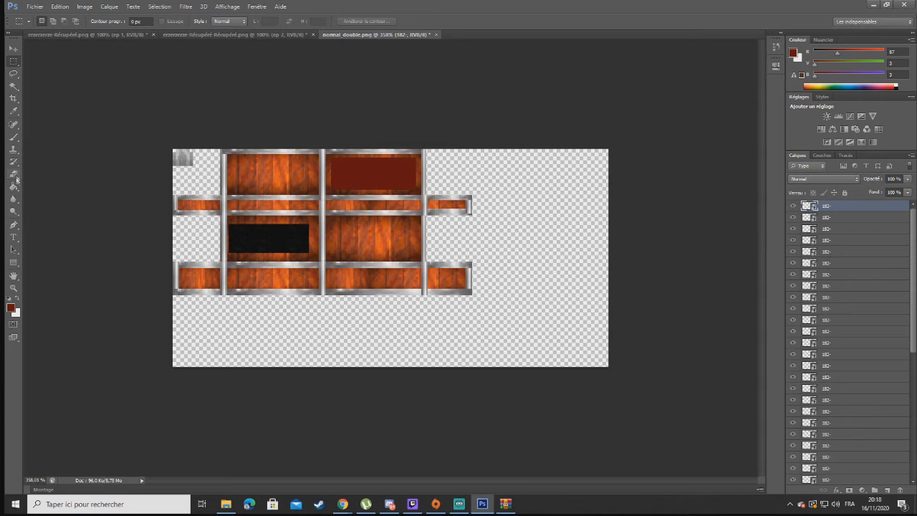
{"action": "scroll", "coordinate": [824, 308], "scroll_direction": "down", "scroll_amount": 8}
{"action": "left_click", "coordinate": [793, 444]}
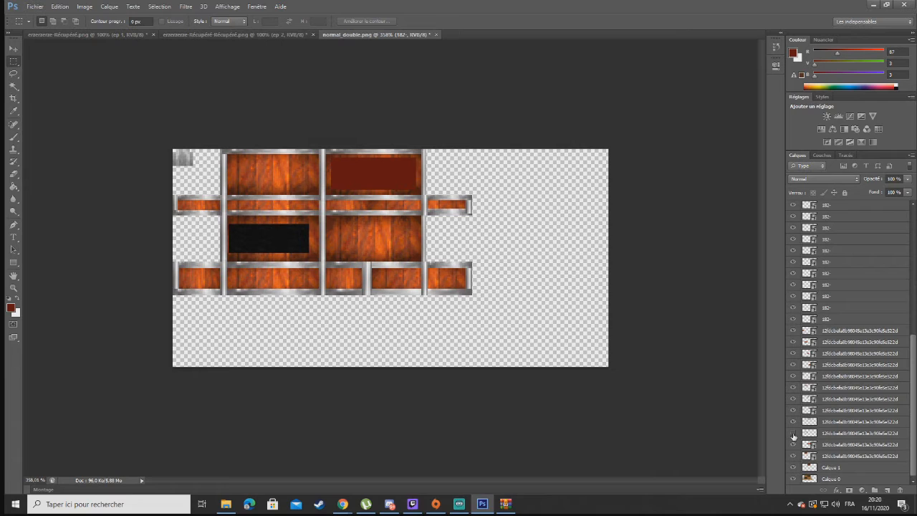
{"action": "left_click", "coordinate": [793, 434]}
{"action": "left_click", "coordinate": [793, 434]}
{"action": "left_click", "coordinate": [811, 433]}
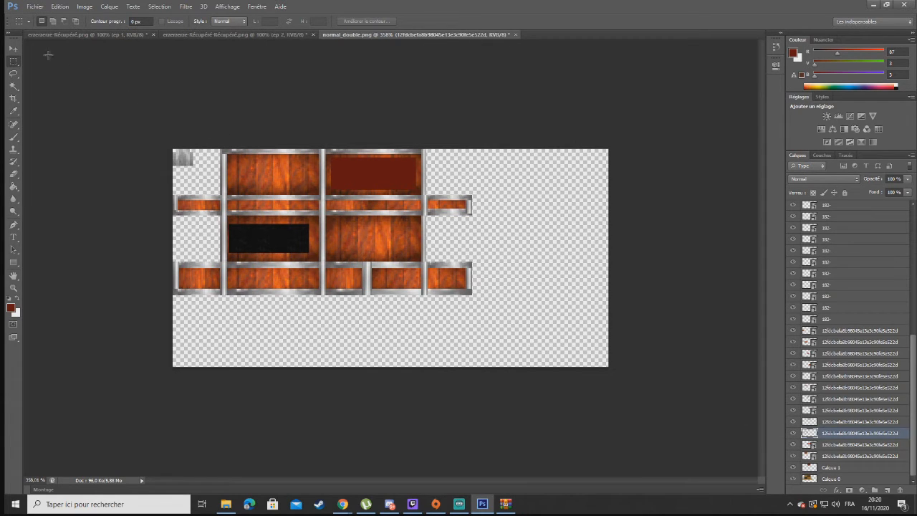
{"action": "left_click_drag", "start_coordinate": [305, 224], "coordinate": [313, 249]}
{"action": "key", "text": "Delete"}
{"action": "left_click", "coordinate": [359, 258]}
Save the texture to the desktop in PNG format as normal_double.png, replacing the existing file and accepting the default PNG options
{"action": "left_click", "coordinate": [29, 7]}
{"action": "left_click", "coordinate": [49, 121]}
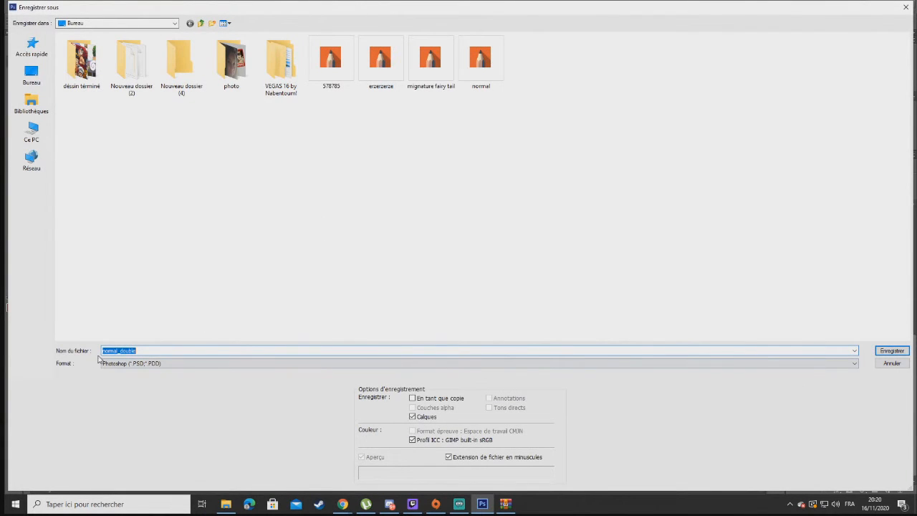
{"action": "left_click", "coordinate": [153, 350]}
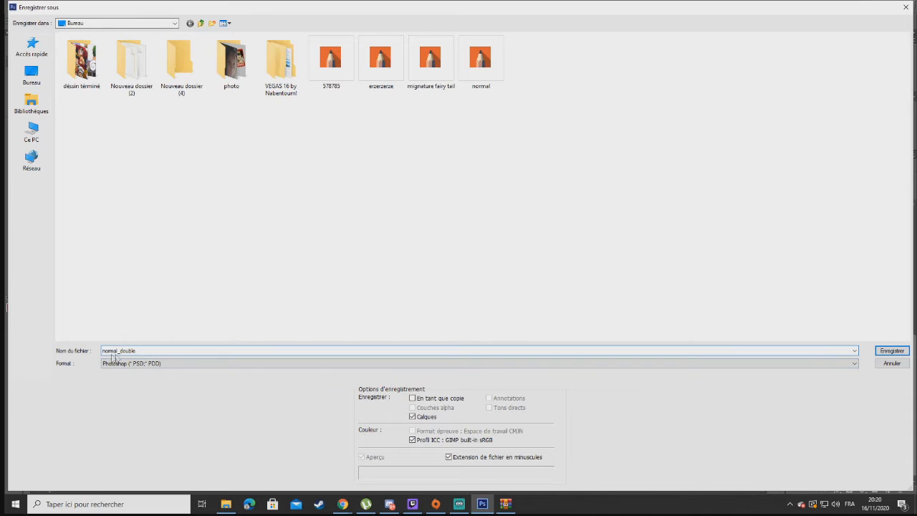
{"action": "left_click", "coordinate": [161, 363]}
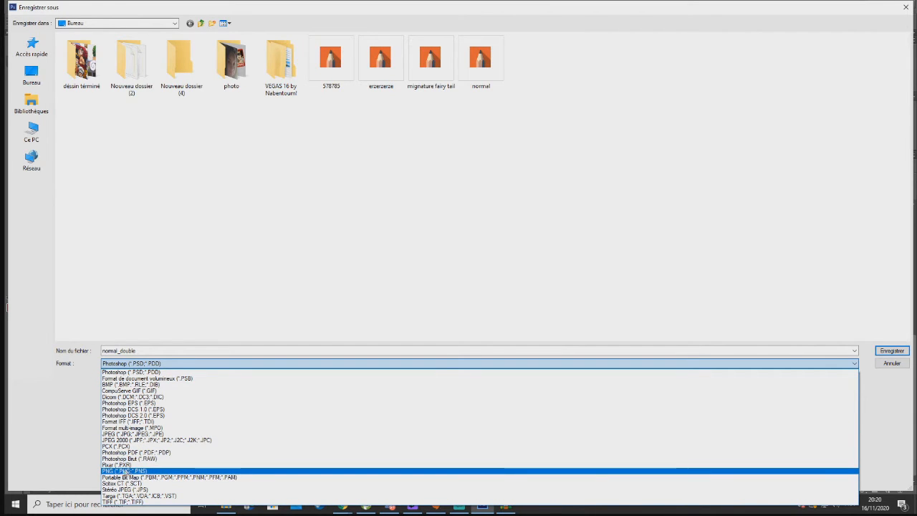
{"action": "left_click", "coordinate": [123, 471]}
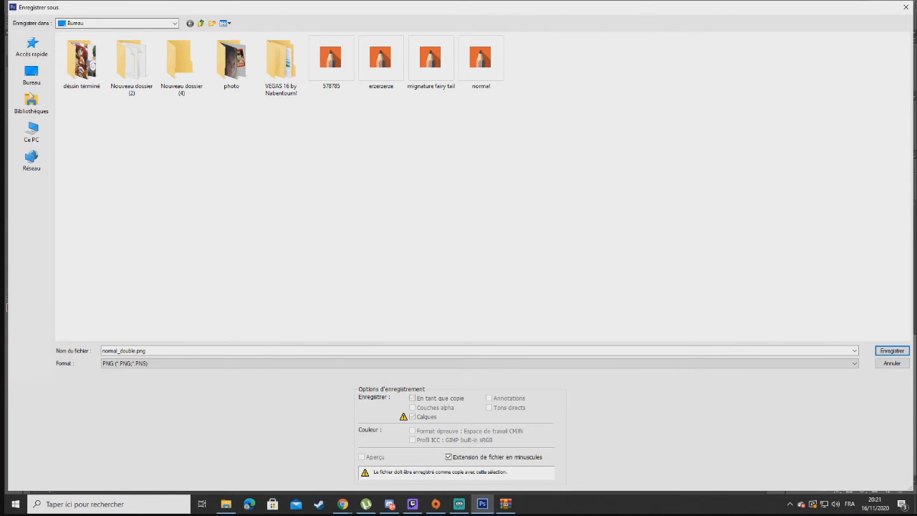
{"action": "left_click", "coordinate": [33, 80]}
{"action": "left_click", "coordinate": [892, 351]}
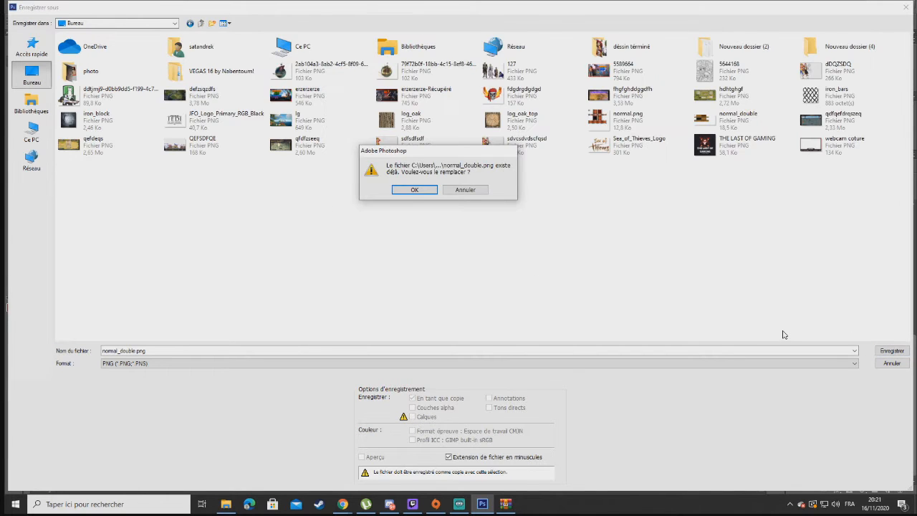
{"action": "left_click", "coordinate": [414, 190]}
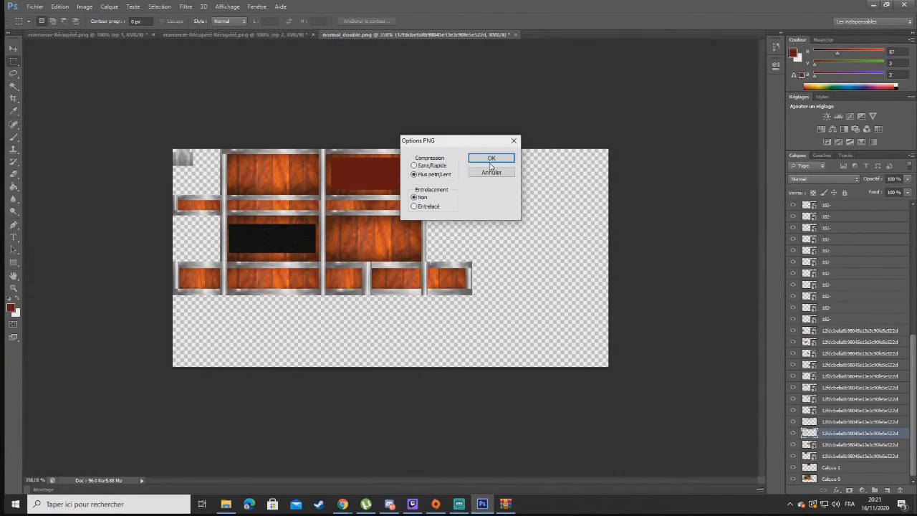
{"action": "left_click", "coordinate": [491, 161]}
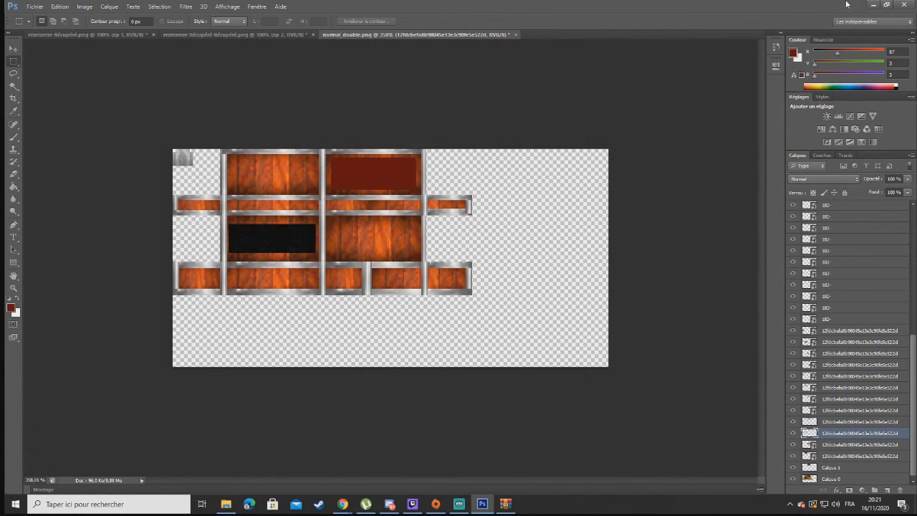
Leave the editor for the desktop, move the normal_double file toward the middle, and preview its texture enlarged in Photos
{"action": "left_click", "coordinate": [878, 5]}
{"action": "left_click", "coordinate": [673, 106]}
{"action": "left_click", "coordinate": [684, 158]}
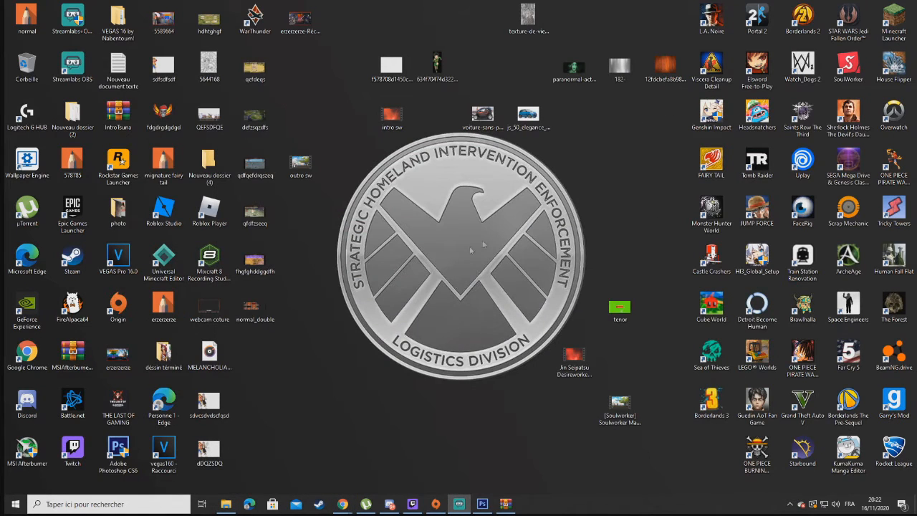
{"action": "left_click_drag", "start_coordinate": [271, 300], "coordinate": [487, 262]}
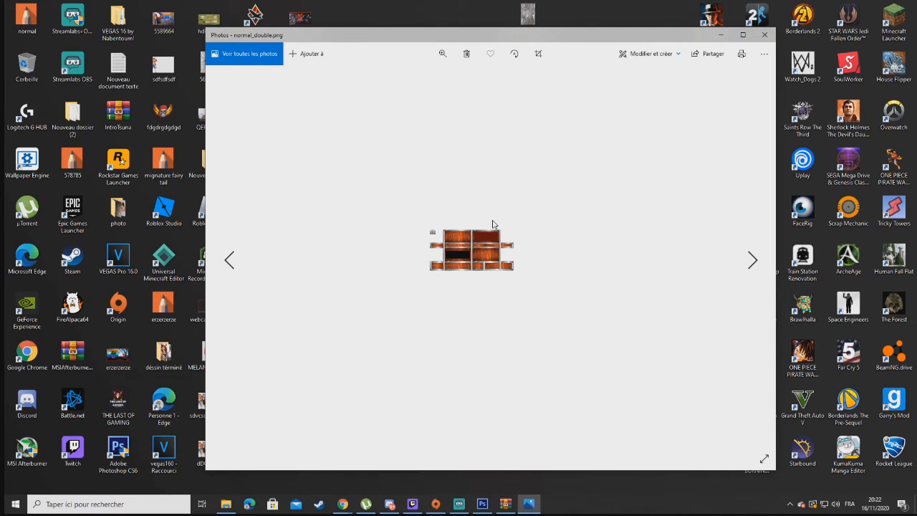
{"action": "left_click", "coordinate": [442, 53]}
{"action": "mouse_move", "coordinate": [398, 77]}
{"action": "left_mouse_down"}
{"action": "mouse_move", "coordinate": [459, 84]}
{"action": "mouse_move", "coordinate": [399, 78]}
{"action": "left_mouse_up"}
{"action": "left_click", "coordinate": [764, 34]}
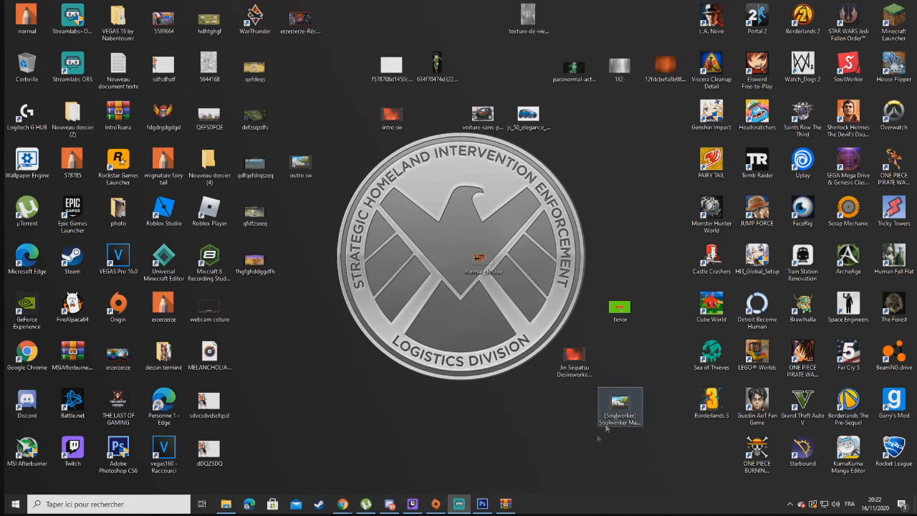
Switch to the textur pack satandrek.zip archive in WinRAR and preview the original normal_double.png from the chest folder
{"action": "left_click", "coordinate": [505, 503]}
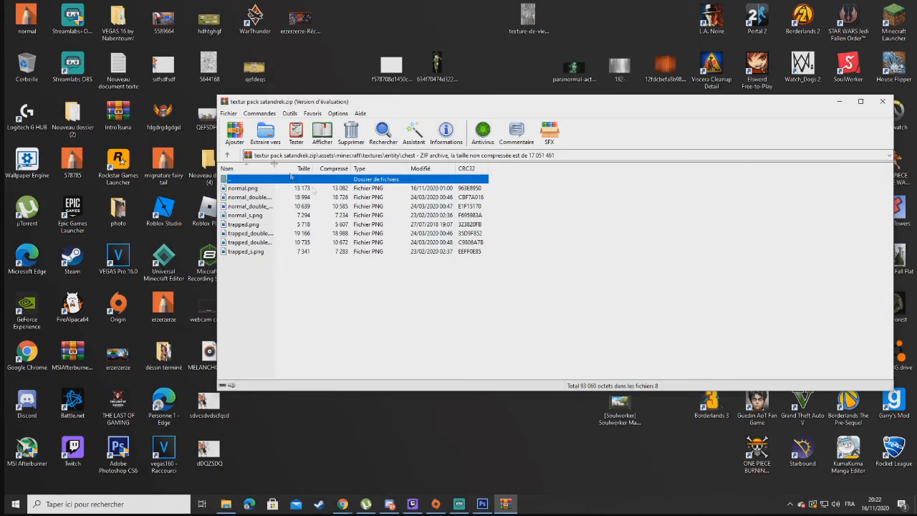
{"action": "left_click", "coordinate": [245, 198]}
{"action": "double_click", "coordinate": [245, 198]}
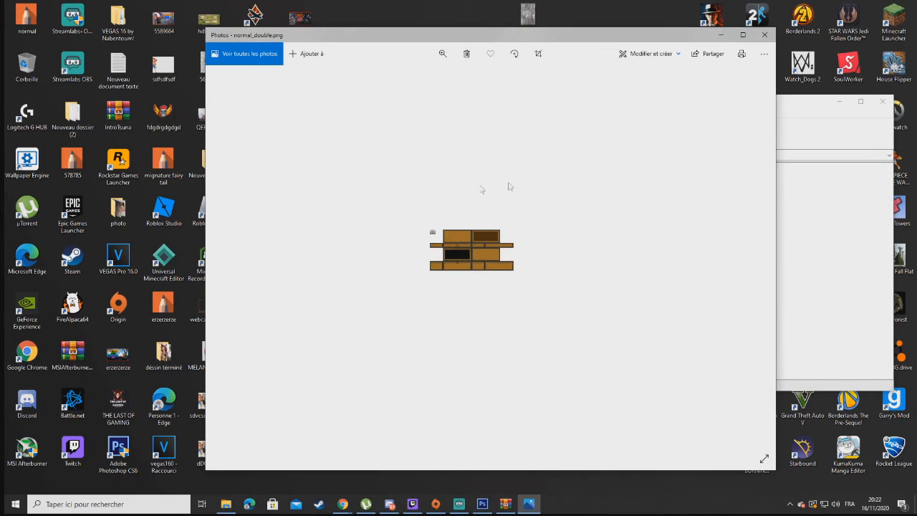
{"action": "left_click", "coordinate": [764, 35]}
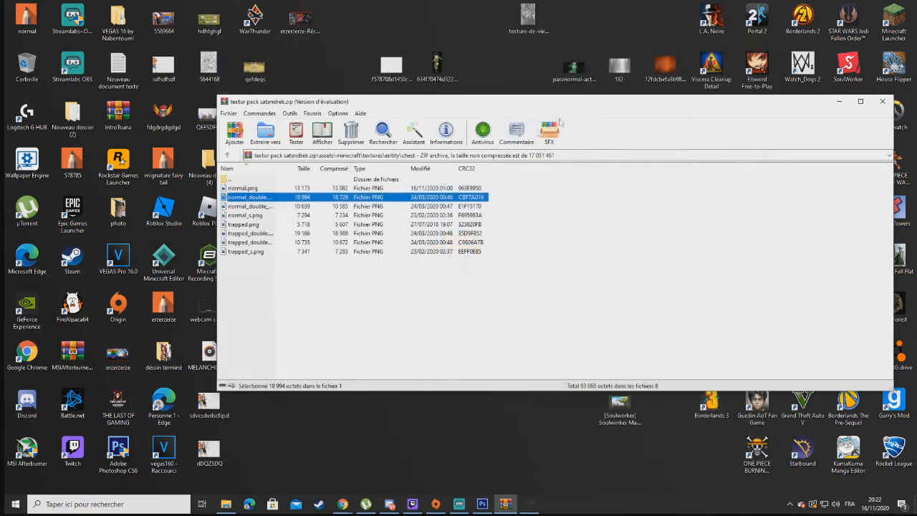
Delete the original normal_double.png from the archive's chest folder
{"action": "right_click", "coordinate": [265, 198]}
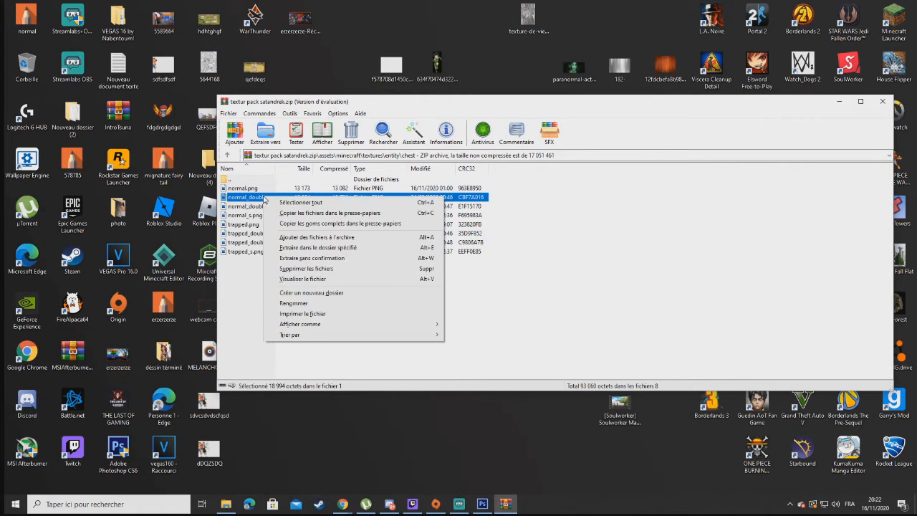
{"action": "left_click", "coordinate": [320, 269]}
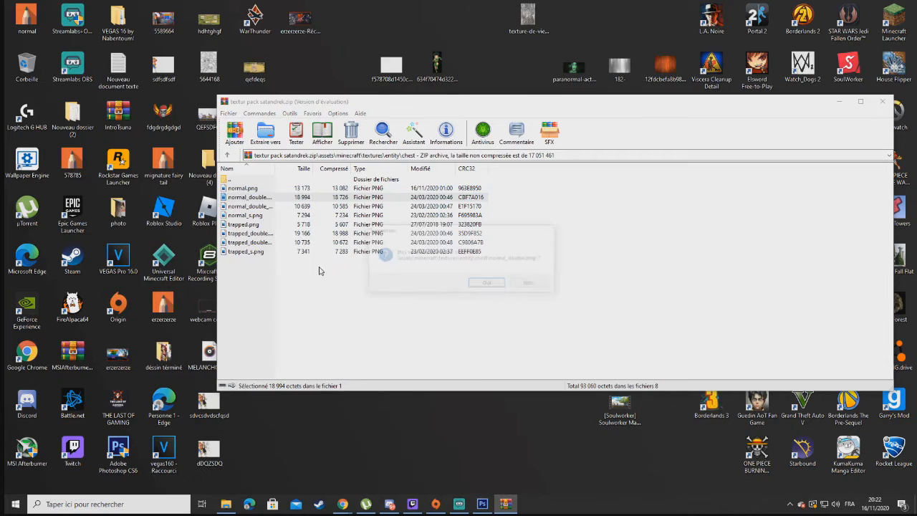
{"action": "left_click", "coordinate": [487, 282]}
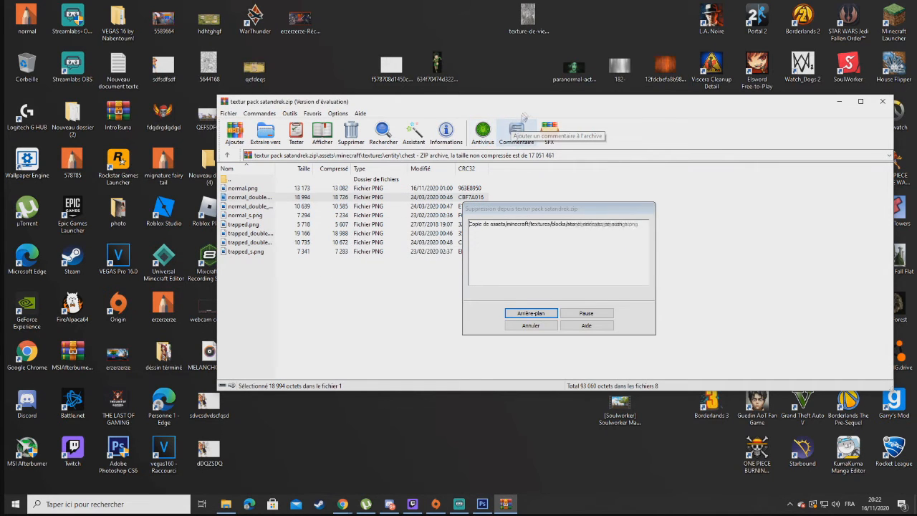
Add the retextured normal_double file from the desktop to the archive's chest folder with the default archive settings
{"action": "left_click_drag", "start_coordinate": [521, 107], "coordinate": [605, 130]}
{"action": "left_click_drag", "start_coordinate": [542, 290], "coordinate": [513, 173]}
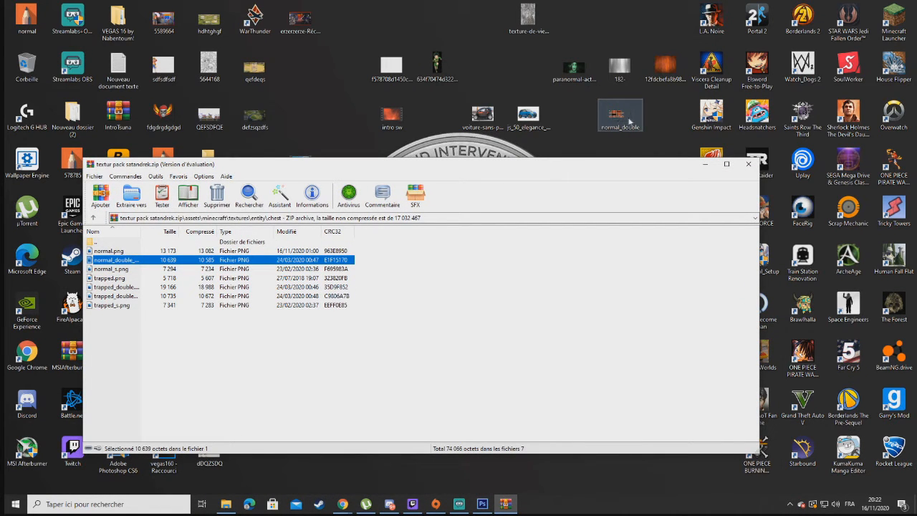
{"action": "left_click_drag", "start_coordinate": [625, 120], "coordinate": [402, 274]}
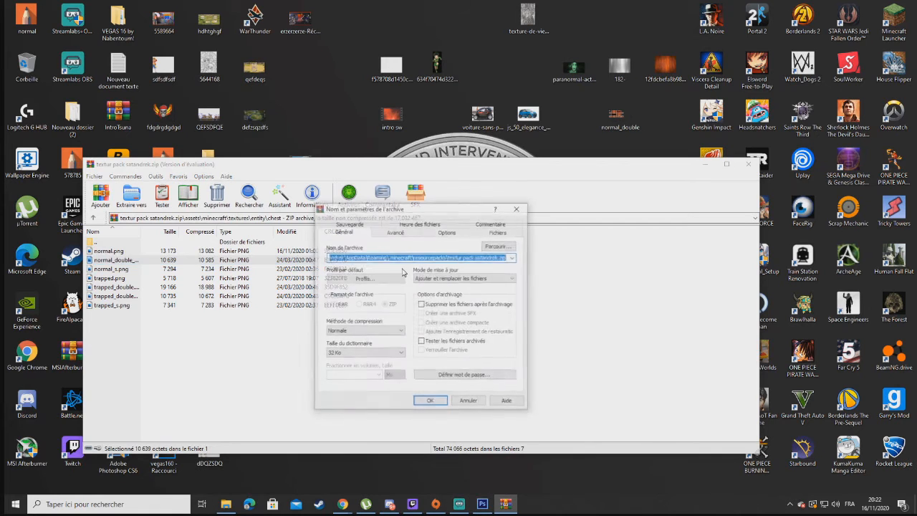
{"action": "left_click", "coordinate": [428, 402]}
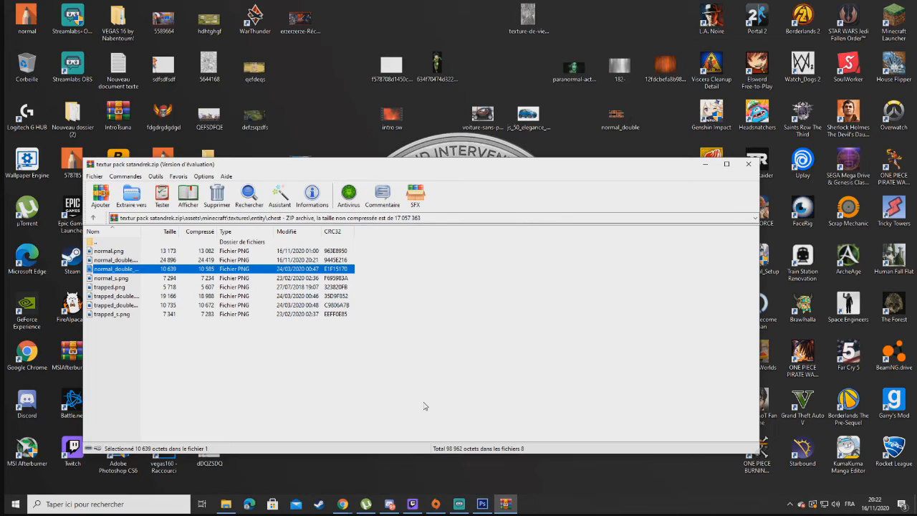
{"action": "left_click", "coordinate": [127, 269]}
{"action": "left_click", "coordinate": [423, 303]}
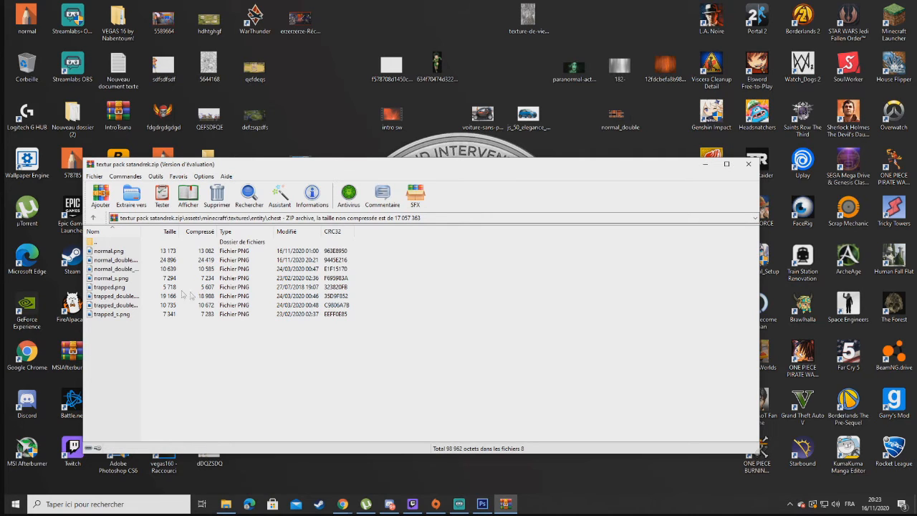
{"action": "left_click", "coordinate": [129, 263]}
{"action": "left_click", "coordinate": [128, 263]}
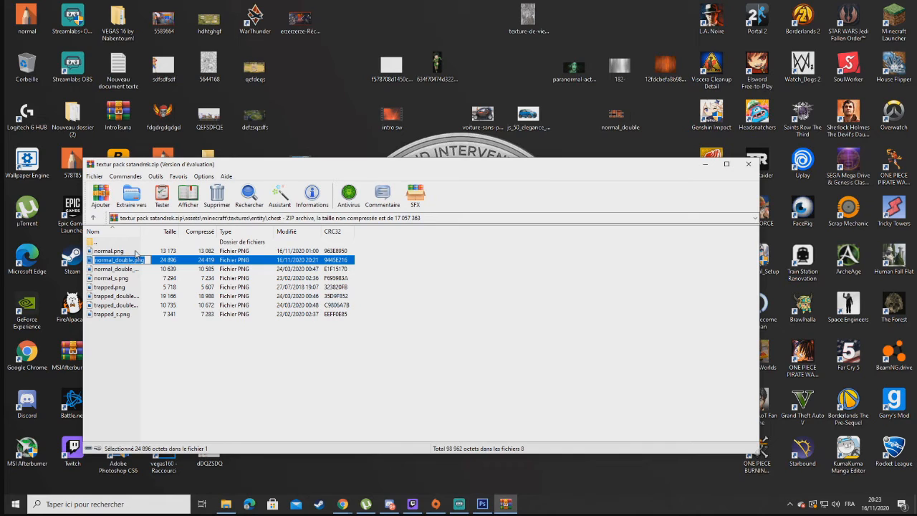
{"action": "left_click", "coordinate": [133, 252]}
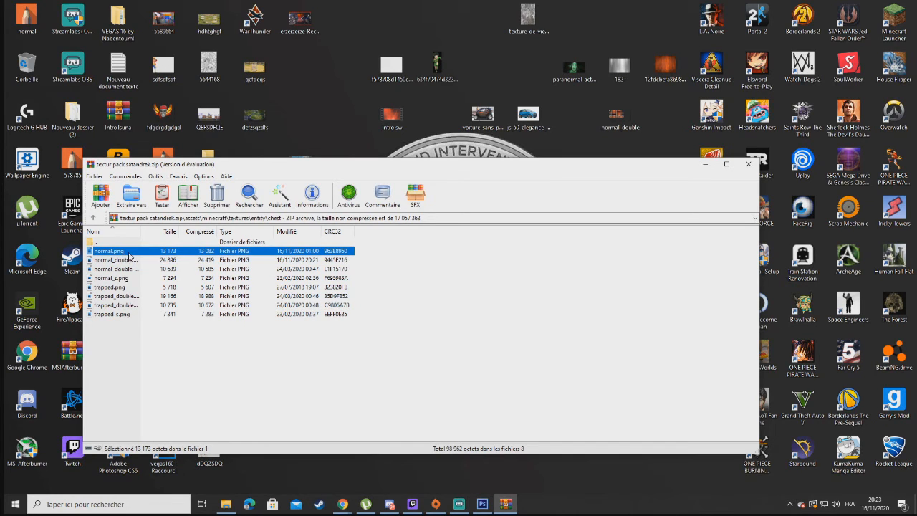
Minimize the archive window, open the Minecraft Launcher and start Java Edition with the latest version, 1.16.4
{"action": "left_click", "coordinate": [704, 163]}
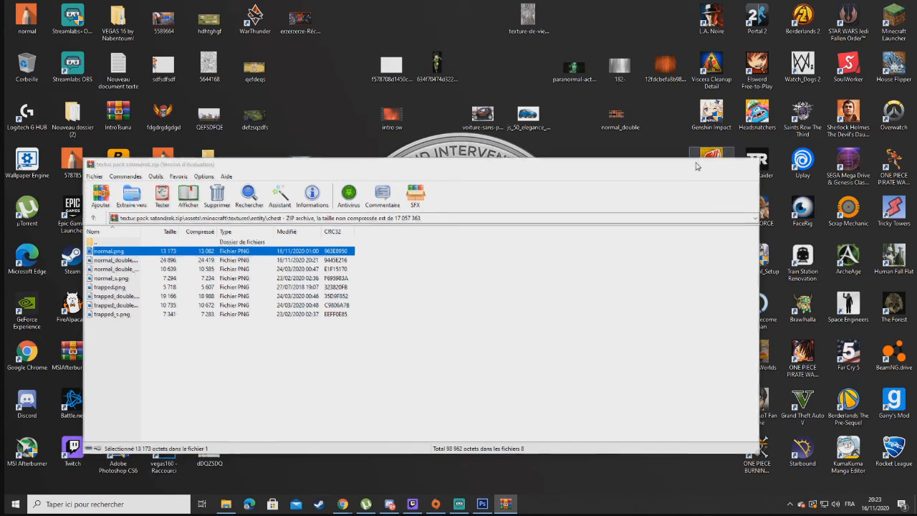
{"action": "left_click", "coordinate": [891, 15]}
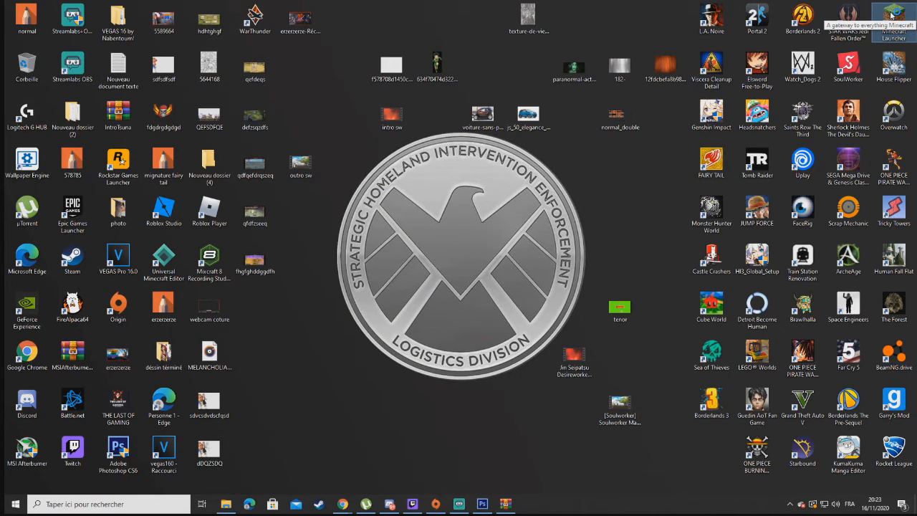
{"action": "double_click", "coordinate": [891, 16]}
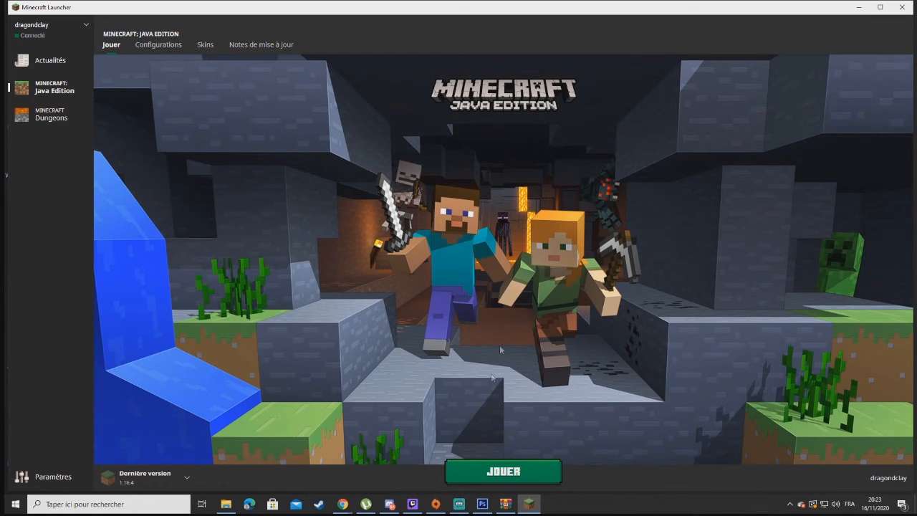
{"action": "left_click", "coordinate": [486, 460]}
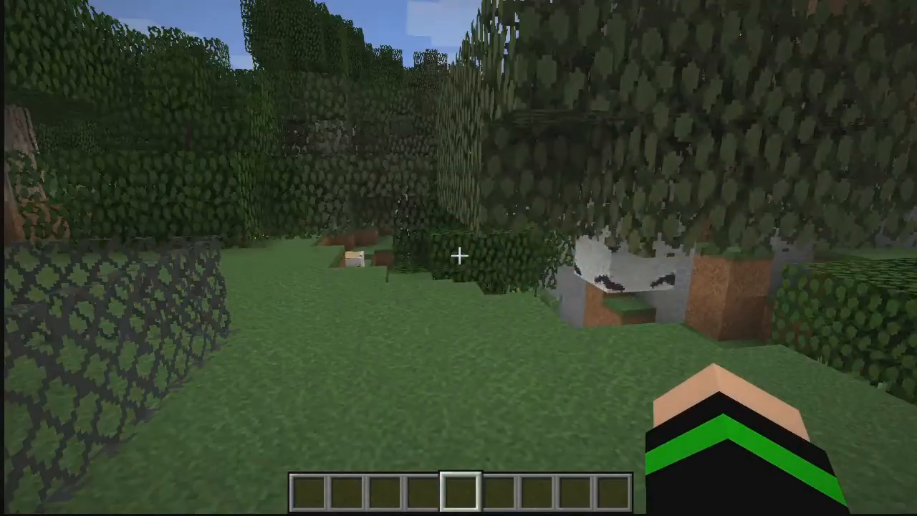
Cycle through the camera perspectives to view the player character, ending in first person
{"action": "key", "text": "F5"}
{"action": "key", "text": "F5"}
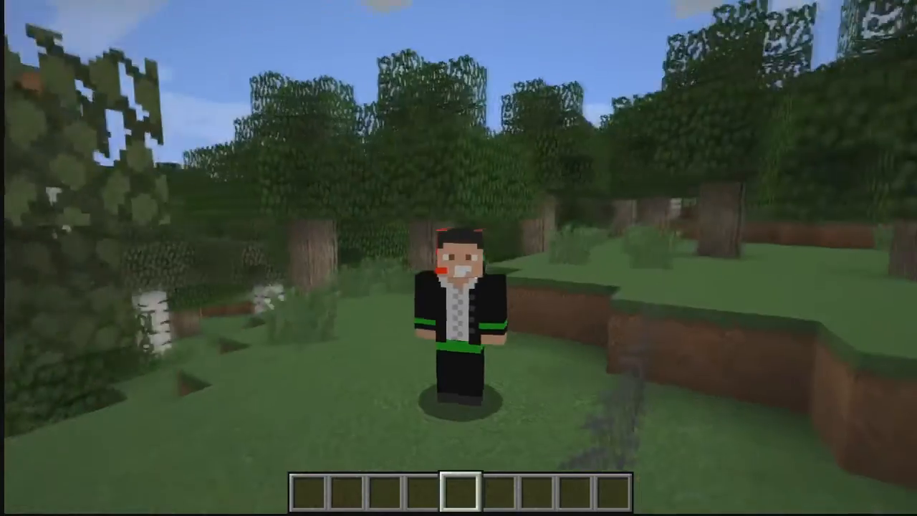
{"action": "key", "text": "F5"}
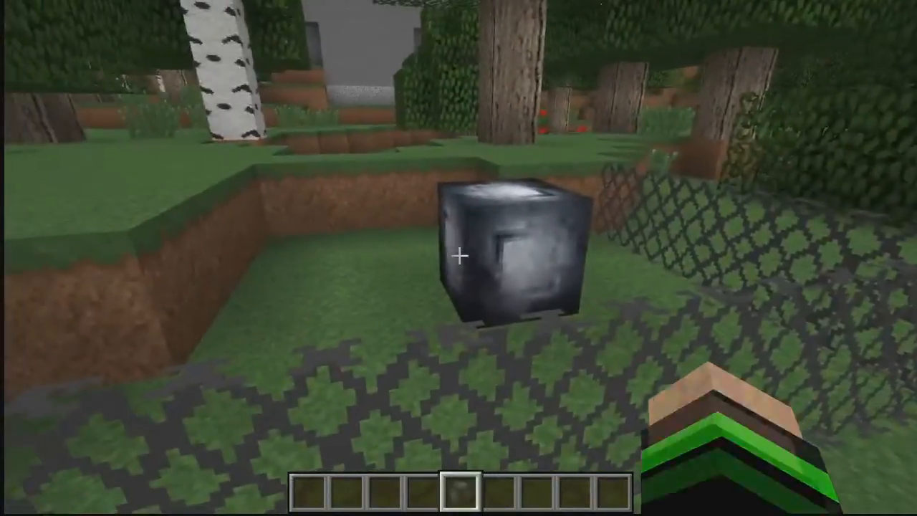
Place an iron block and a row of iron bars beside it on the grass near the trees
{"action": "scroll", "coordinate": [458, 256], "scroll_direction": "down", "scroll_amount": 1}
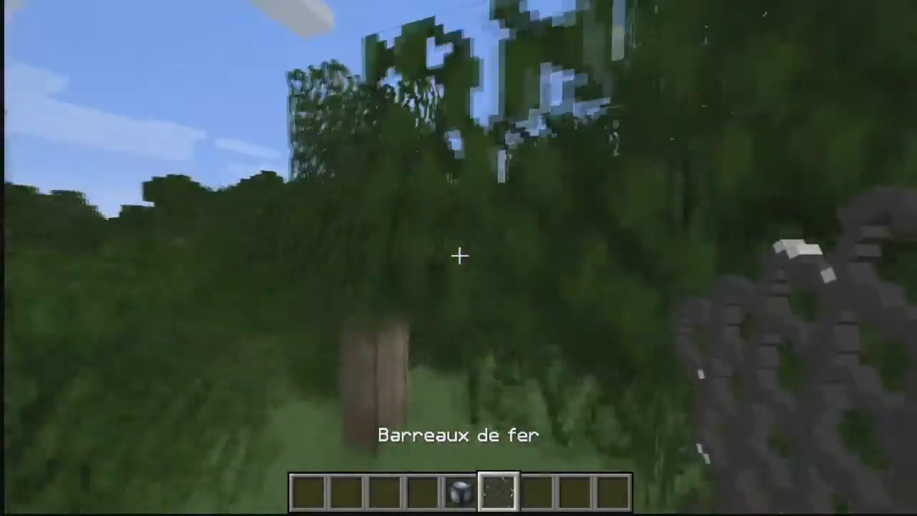
{"action": "scroll", "coordinate": [458, 255], "scroll_direction": "down", "scroll_amount": 1}
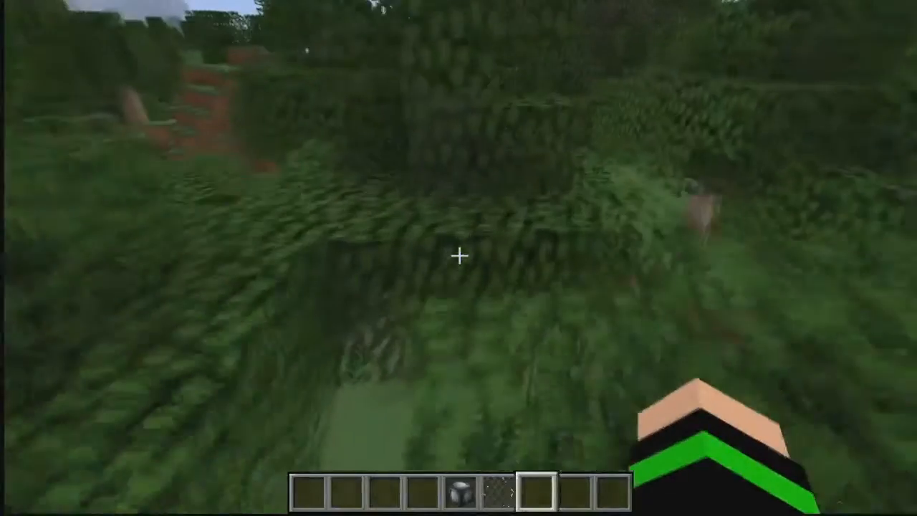
{"action": "key", "text": "e"}
{"action": "key", "text": "e"}
{"action": "scroll", "coordinate": [458, 255], "scroll_direction": "up", "scroll_amount": 1}
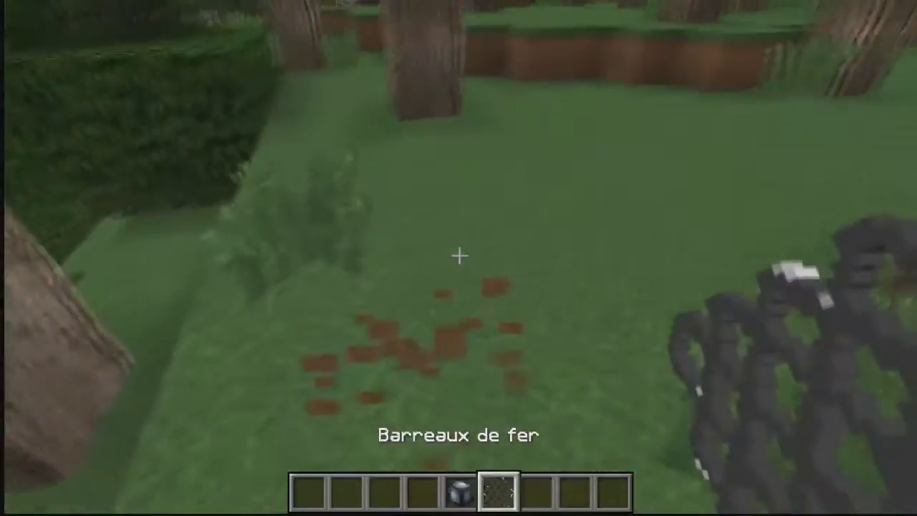
{"action": "scroll", "coordinate": [458, 256], "scroll_direction": "up", "scroll_amount": 1}
{"action": "right_click", "coordinate": [458, 255]}
{"action": "scroll", "coordinate": [458, 256], "scroll_direction": "down", "scroll_amount": 1}
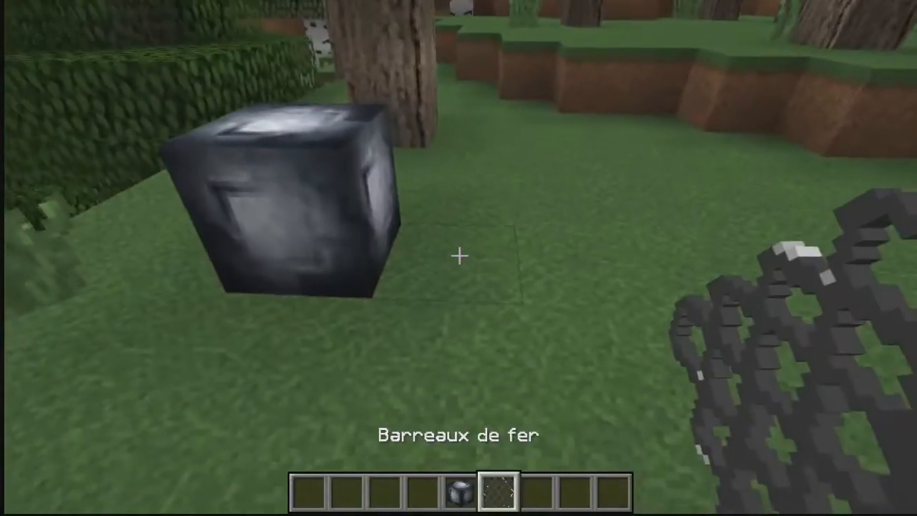
{"action": "right_click", "coordinate": [458, 256]}
{"action": "right_click", "coordinate": [458, 256]}
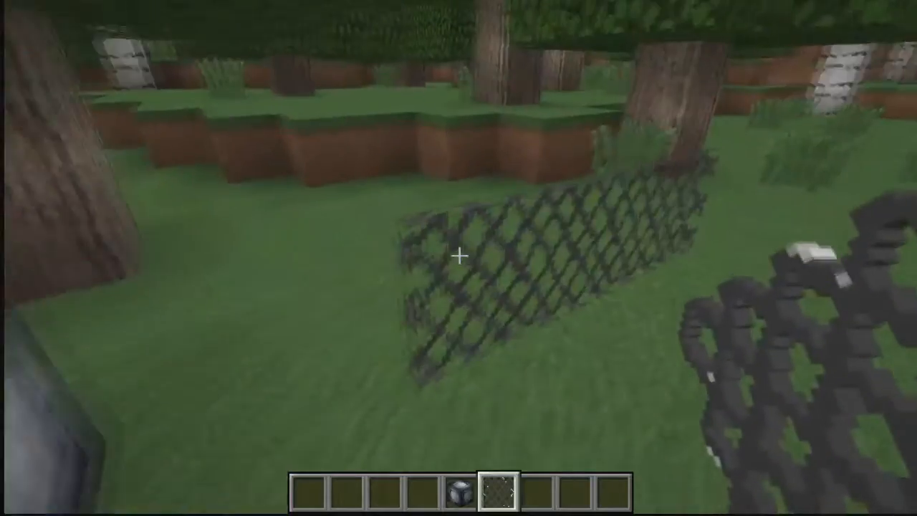
Examine the iron bars' texture from several distances and angles, moving back and along the row
{"action": "scroll", "coordinate": [458, 256], "scroll_direction": "up", "scroll_amount": 1}
{"action": "scroll", "coordinate": [458, 256], "scroll_direction": "down", "scroll_amount": 1}
{"action": "key", "text": "s"}
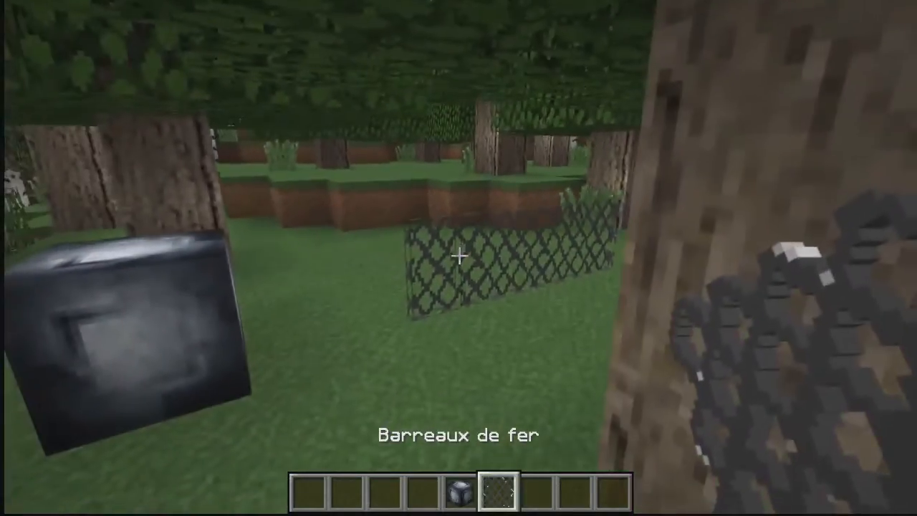
{"action": "key", "text": "w"}
{"action": "key", "text": "d"}
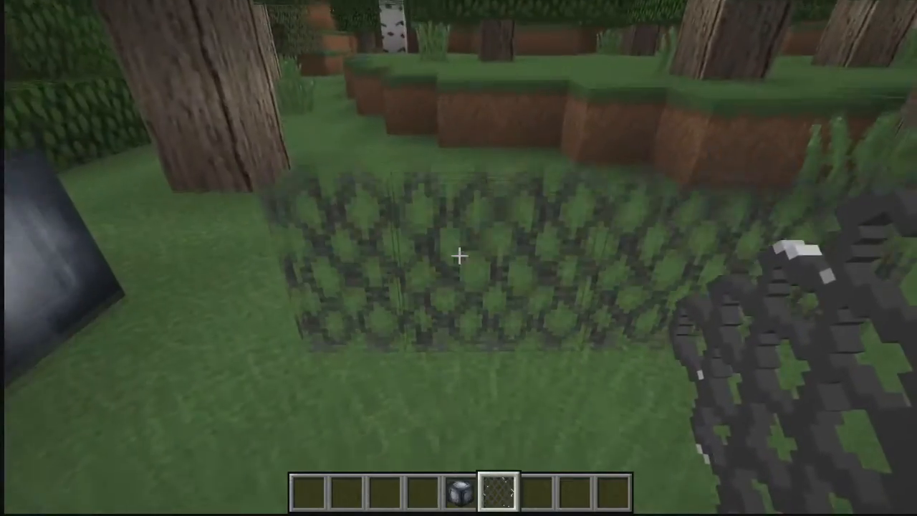
{"action": "key", "text": "d"}
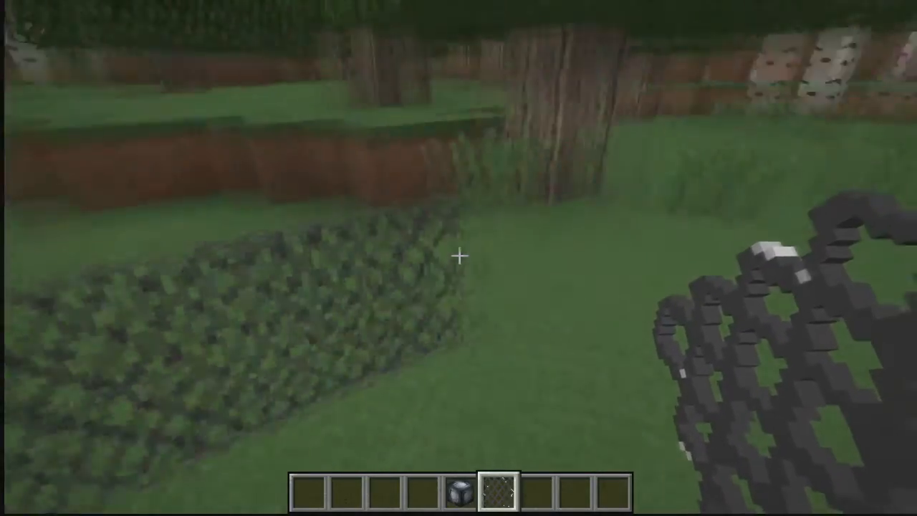
{"action": "scroll", "coordinate": [458, 256], "scroll_direction": "up", "scroll_amount": 1}
{"action": "scroll", "coordinate": [459, 256], "scroll_direction": "down", "scroll_amount": 1}
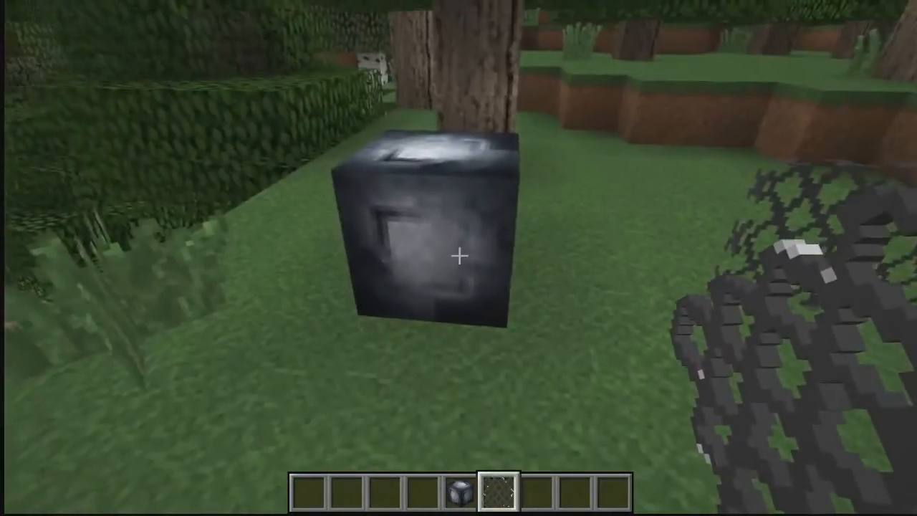
Place another iron block in front of the first one, breaking and re-placing it to show the block's texture
{"action": "scroll", "coordinate": [459, 255], "scroll_direction": "up", "scroll_amount": 1}
{"action": "right_click", "coordinate": [459, 255]}
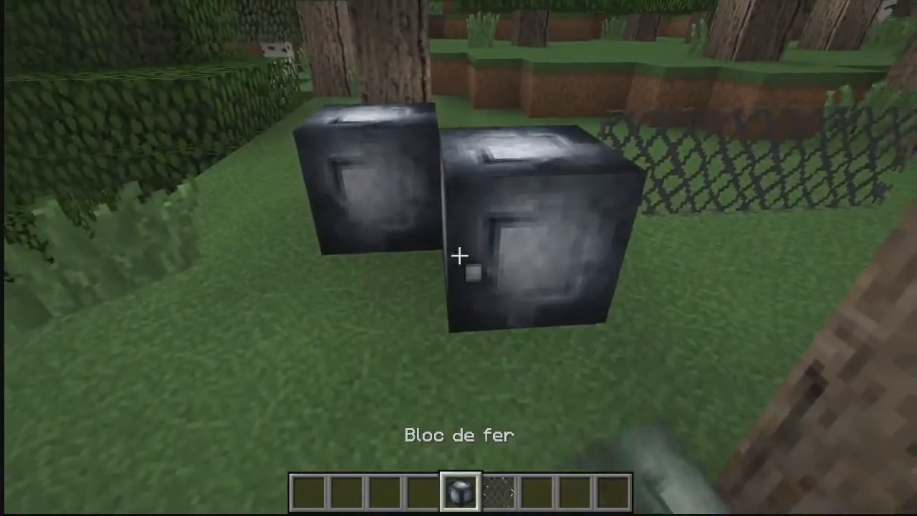
{"action": "left_click", "coordinate": [459, 255]}
{"action": "right_click", "coordinate": [458, 256]}
{"action": "left_click", "coordinate": [458, 255]}
{"action": "right_click", "coordinate": [459, 256]}
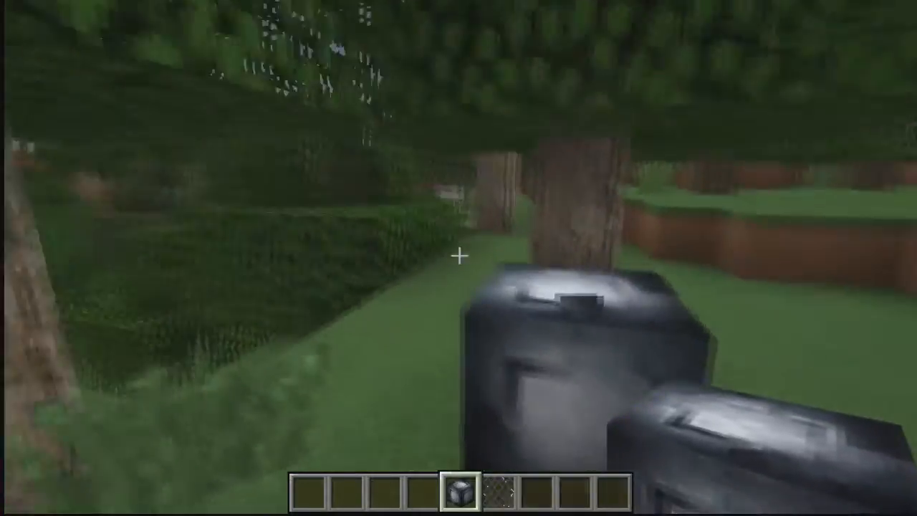
Switch to an empty hand and break part of a nearby tree trunk to expose the log's top face
{"action": "scroll", "coordinate": [459, 256], "scroll_direction": "down", "scroll_amount": 2}
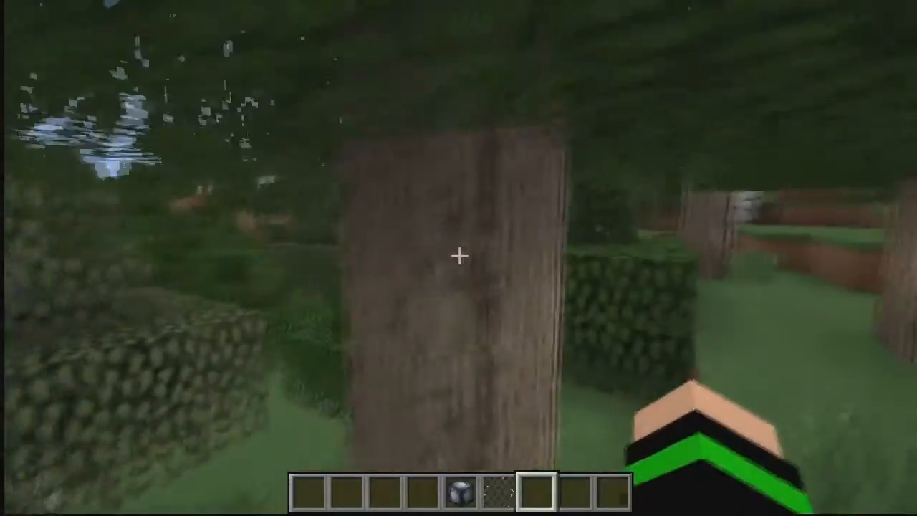
{"action": "key", "text": "w"}
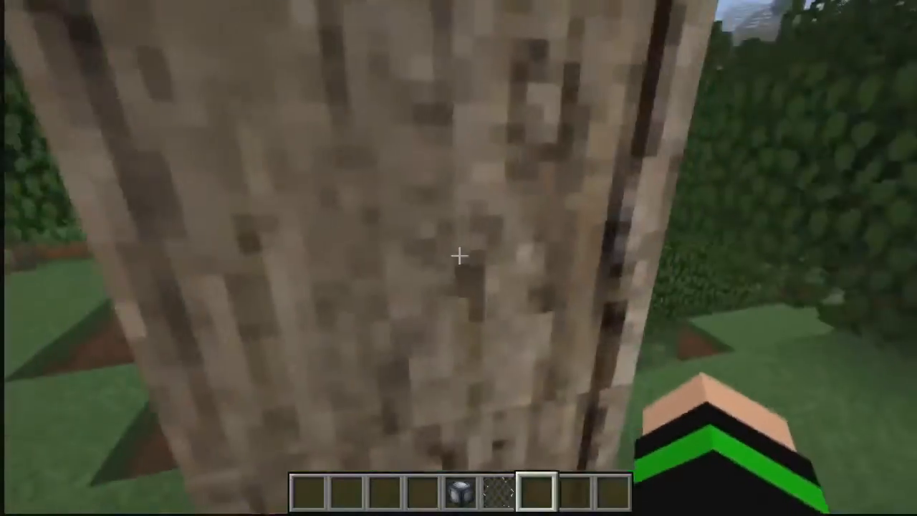
{"action": "left_click", "coordinate": [459, 256]}
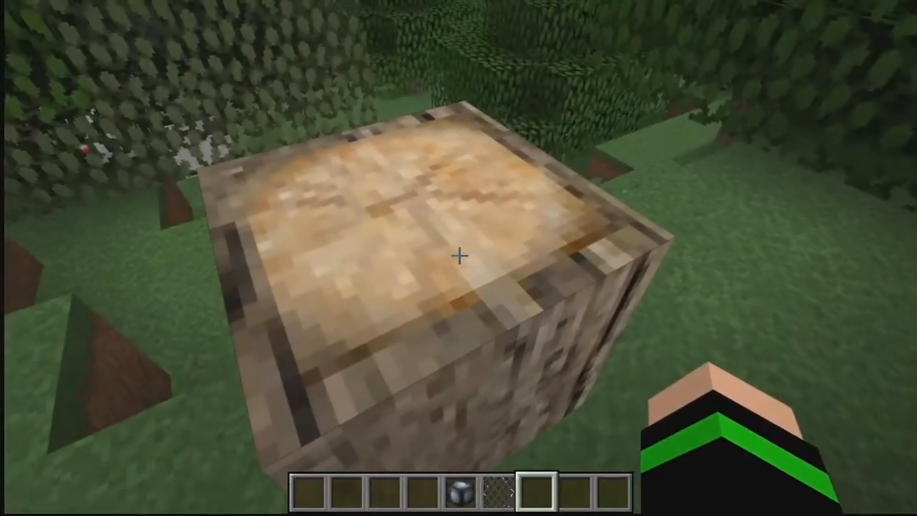
Pick the oak log block and place one on the grass beside the iron block
{"action": "middle_click", "coordinate": [459, 256]}
{"action": "right_click", "coordinate": [459, 256]}
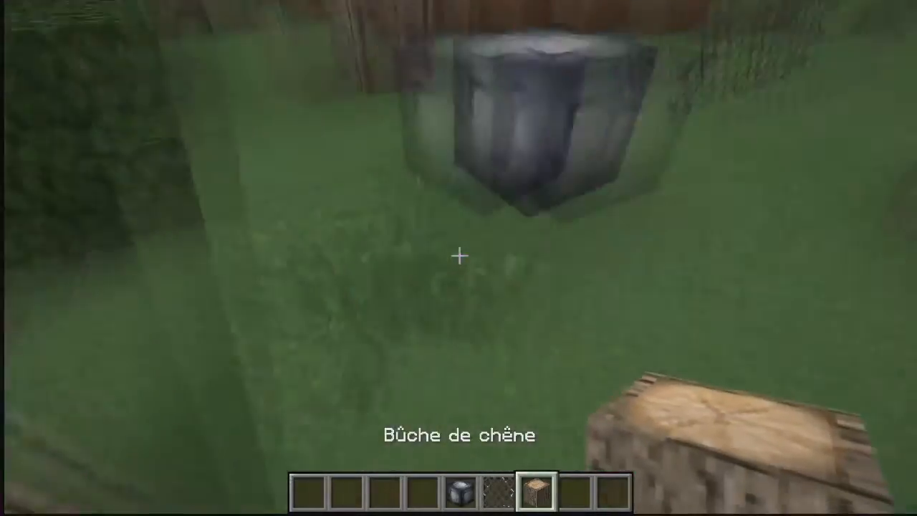
{"action": "right_click", "coordinate": [460, 255]}
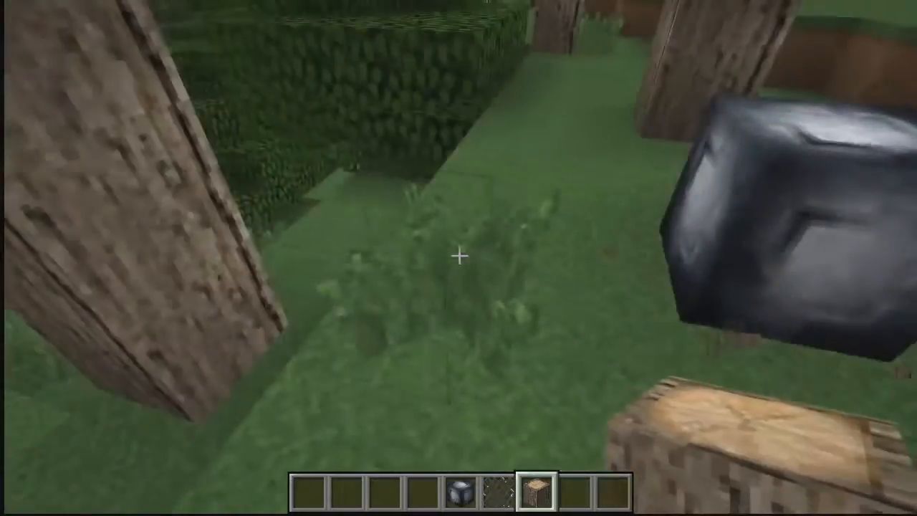
{"action": "right_click", "coordinate": [459, 256]}
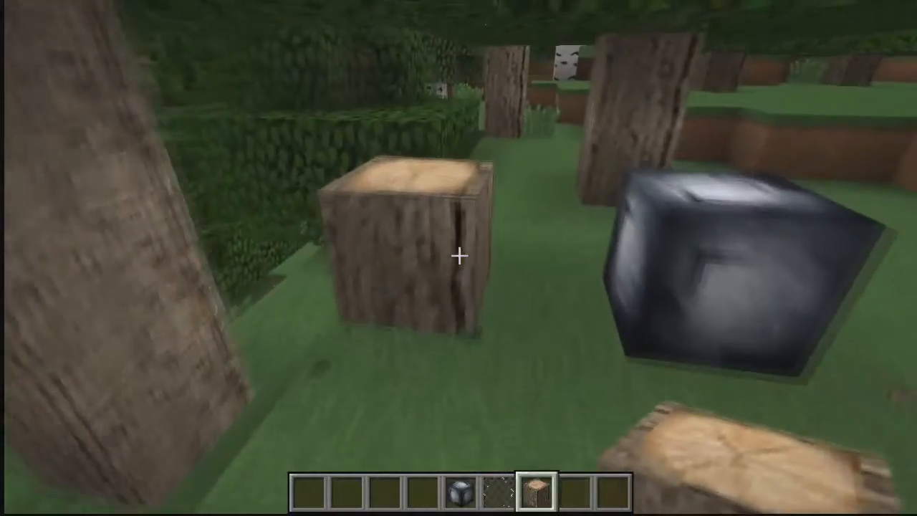
{"action": "key", "text": "s"}
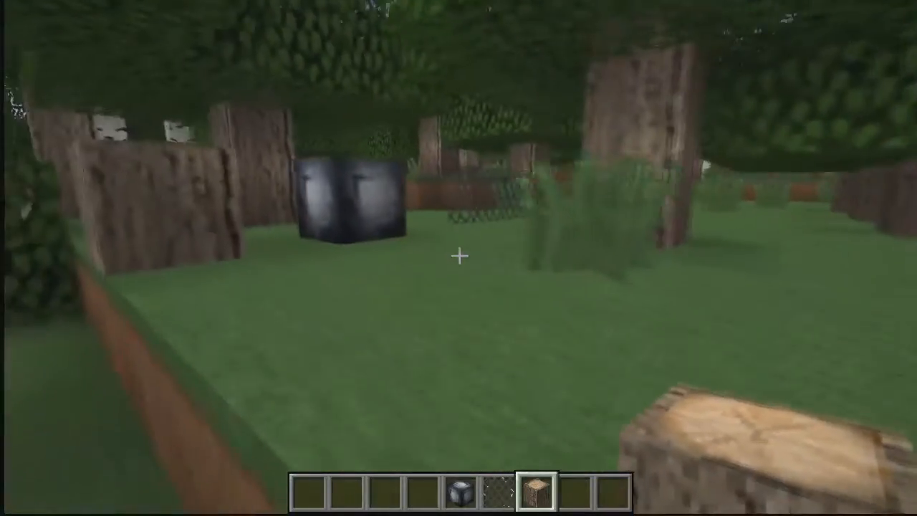
Add the chest from the decorative blocks to the hotbar and place a double chest at the end of the iron bars
{"action": "key", "text": "w"}
{"action": "key", "text": "e"}
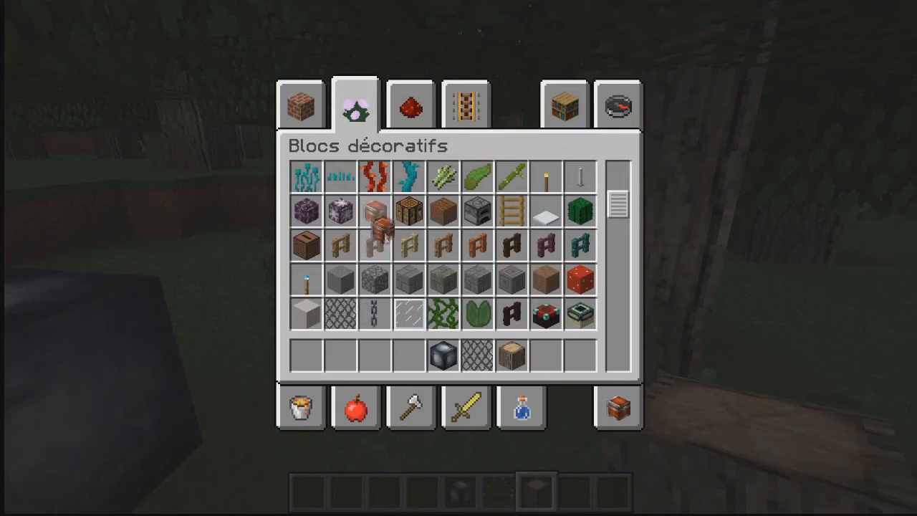
{"action": "key", "text": "e"}
{"action": "scroll", "coordinate": [459, 256], "scroll_direction": "up", "scroll_amount": 3}
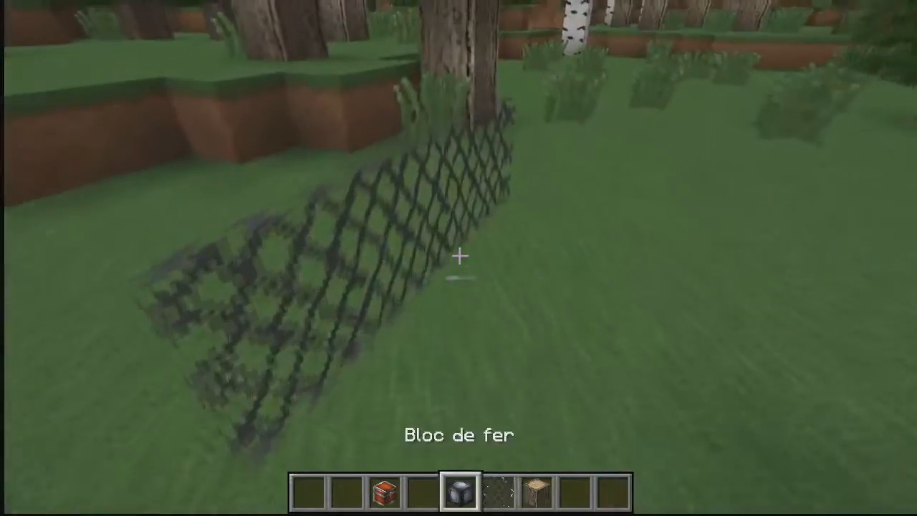
{"action": "key", "text": "s"}
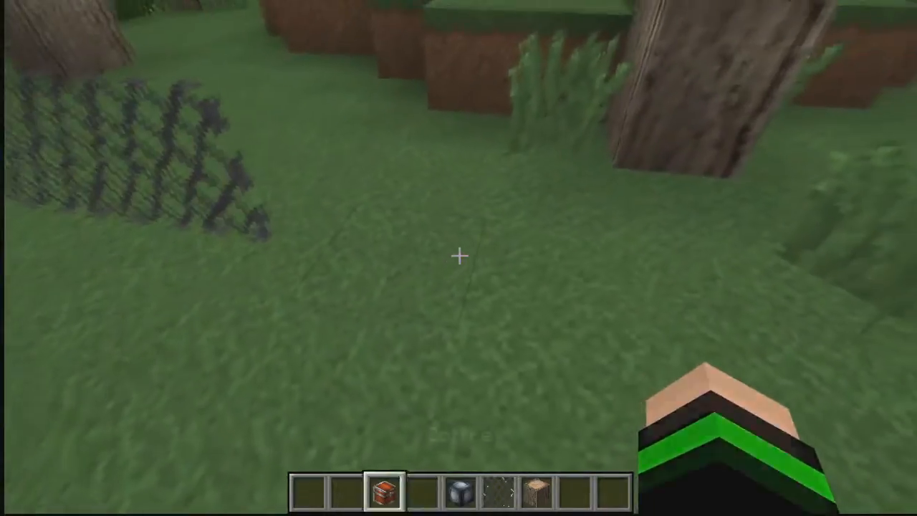
{"action": "right_click", "coordinate": [459, 255]}
{"action": "key", "text": "s"}
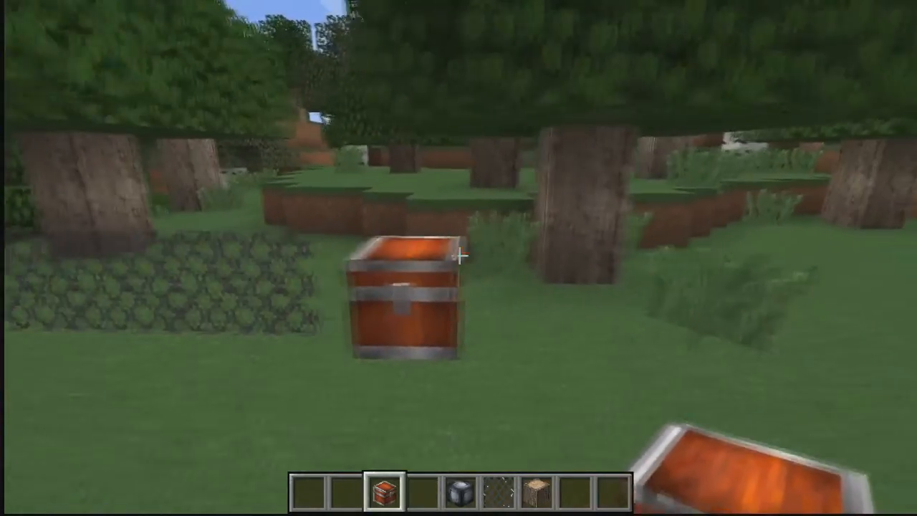
{"action": "key", "text": "w"}
{"action": "key", "text": "d"}
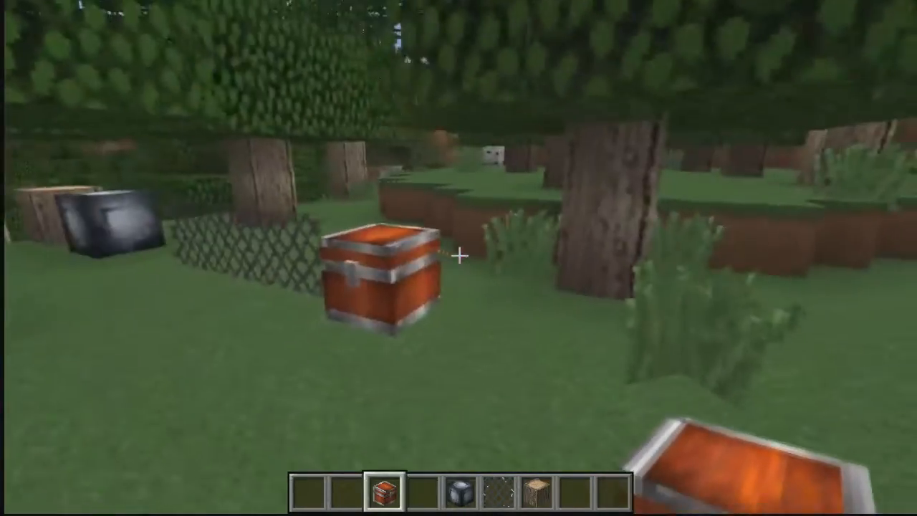
{"action": "key", "text": "a"}
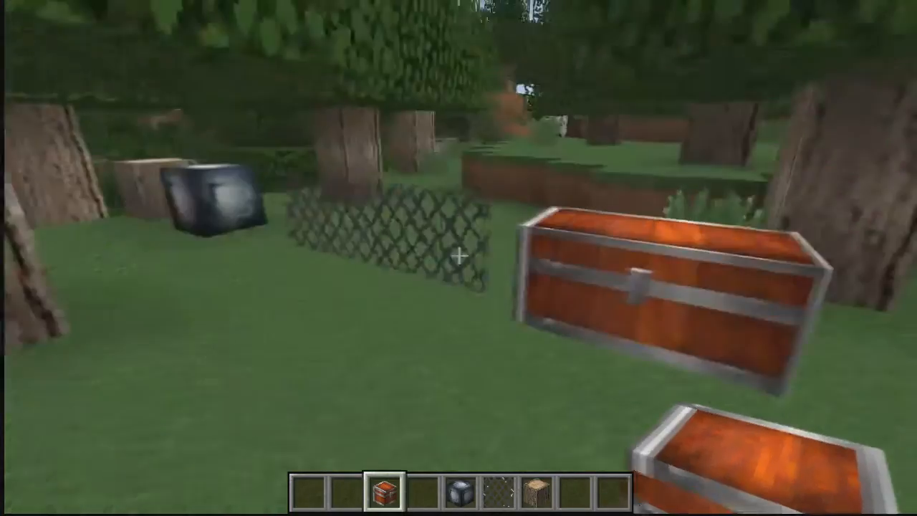
Examine the double chest's texture on its top, ends, back and front by circling around it
{"action": "key", "text": "d"}
{"action": "key", "text": "w"}
{"action": "key", "text": "d"}
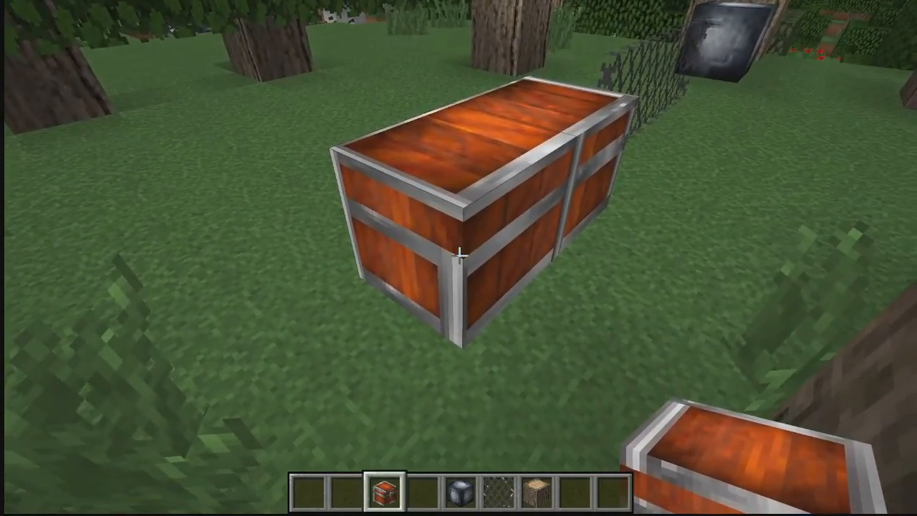
{"action": "key", "text": "w"}
{"action": "key", "text": "d"}
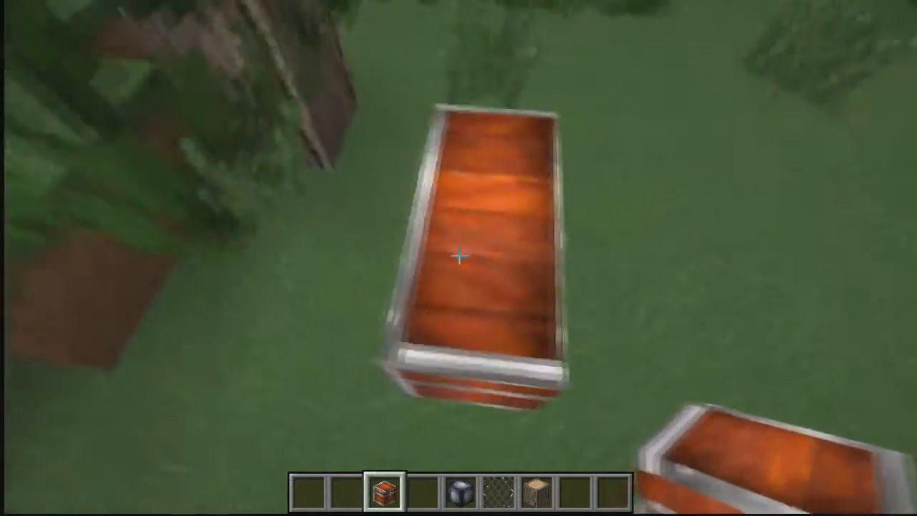
{"action": "key", "text": "d"}
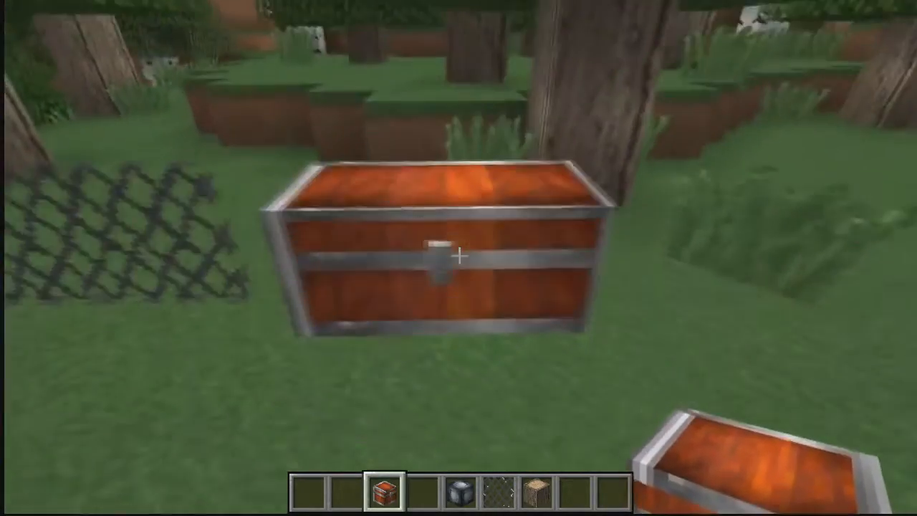
Open and close the double chest several times to check its lid and inventory
{"action": "right_click", "coordinate": [458, 255]}
{"action": "key", "text": "e"}
{"action": "key", "text": "w"}
{"action": "right_click", "coordinate": [458, 257]}
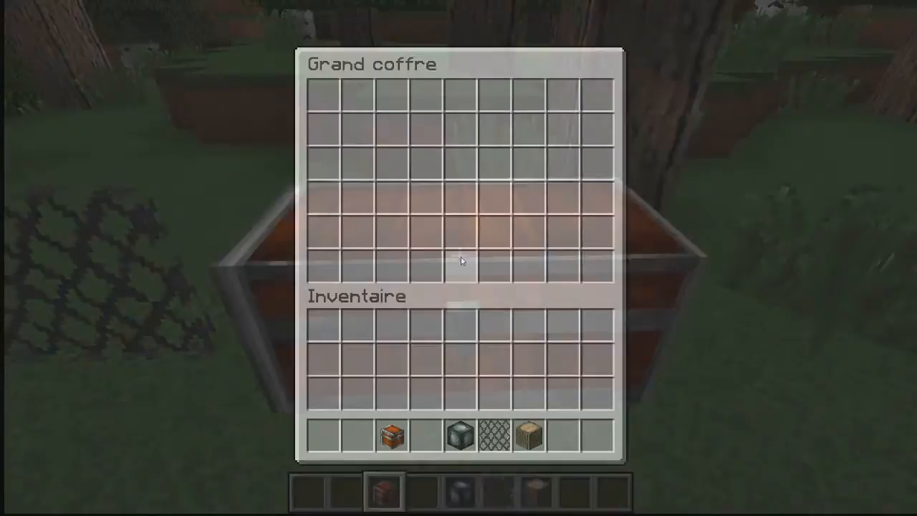
{"action": "key", "text": "e"}
{"action": "key", "text": "e"}
{"action": "key", "text": "e"}
{"action": "right_click", "coordinate": [458, 258]}
{"action": "key", "text": "e"}
{"action": "key", "text": "s"}
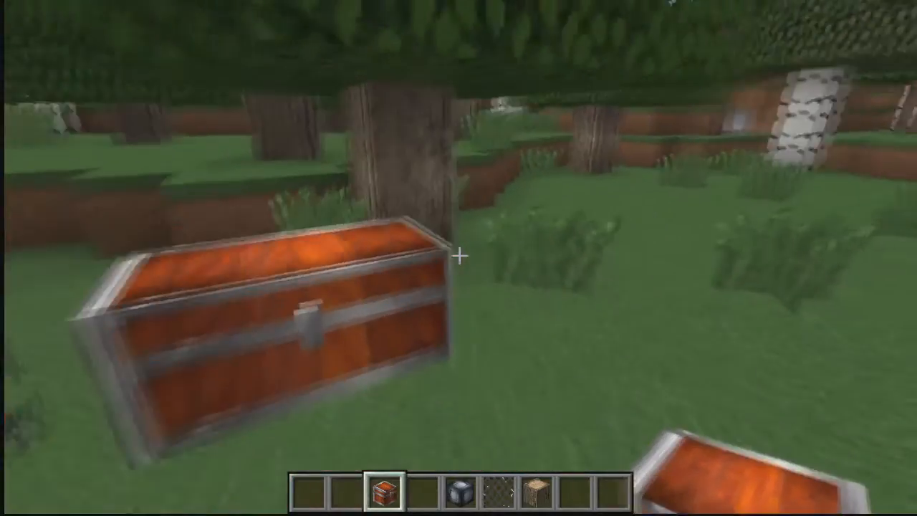
Place another double chest next to the first one and break it
{"action": "key", "text": "a"}
{"action": "scroll", "coordinate": [459, 256], "scroll_direction": "down", "scroll_amount": 2}
{"action": "scroll", "coordinate": [459, 256], "scroll_direction": "up", "scroll_amount": 1}
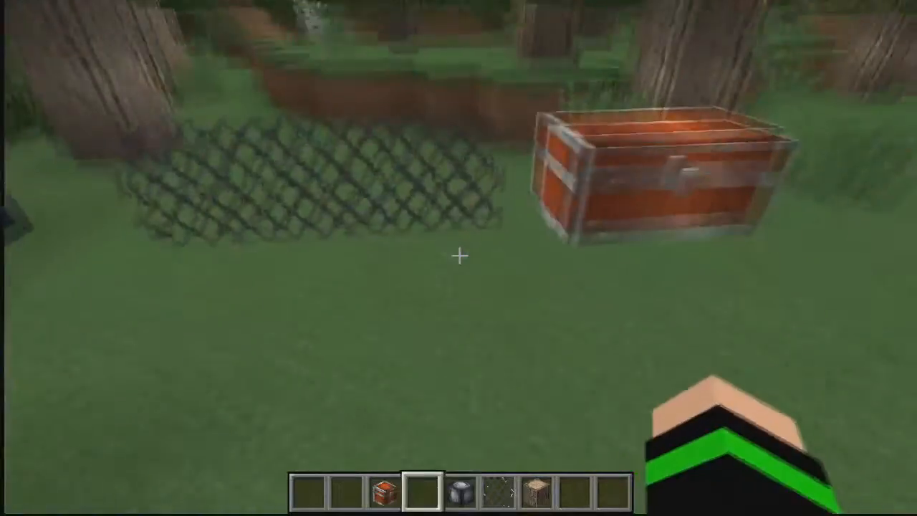
{"action": "scroll", "coordinate": [459, 255], "scroll_direction": "up", "scroll_amount": 1}
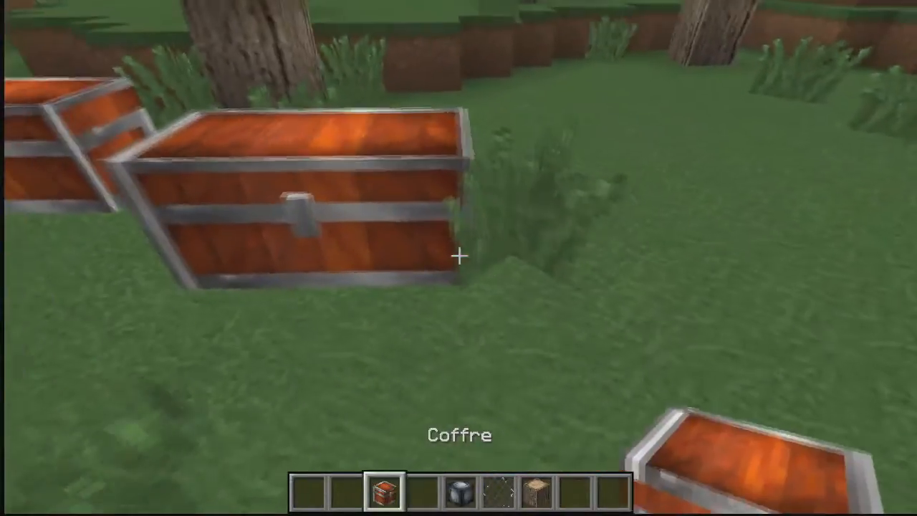
{"action": "left_click", "coordinate": [459, 255]}
{"action": "left_click", "coordinate": [459, 255]}
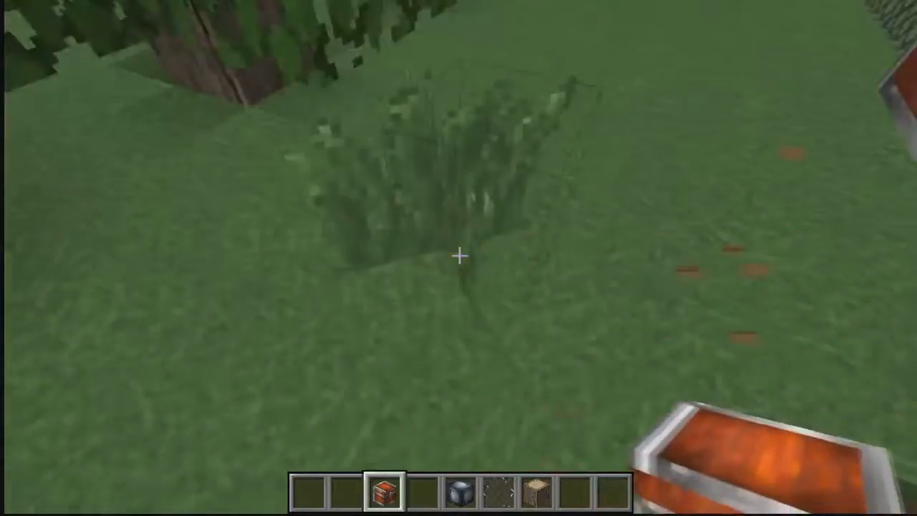
Place a row of extra single and double chests alongside the original double chest
{"action": "key", "text": "w"}
{"action": "key", "text": "a"}
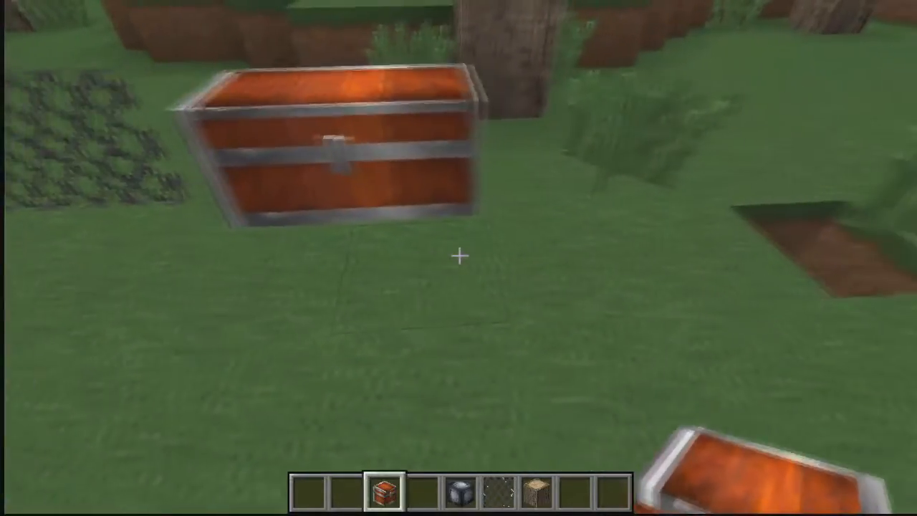
{"action": "right_click", "coordinate": [459, 256]}
{"action": "right_click", "coordinate": [459, 256]}
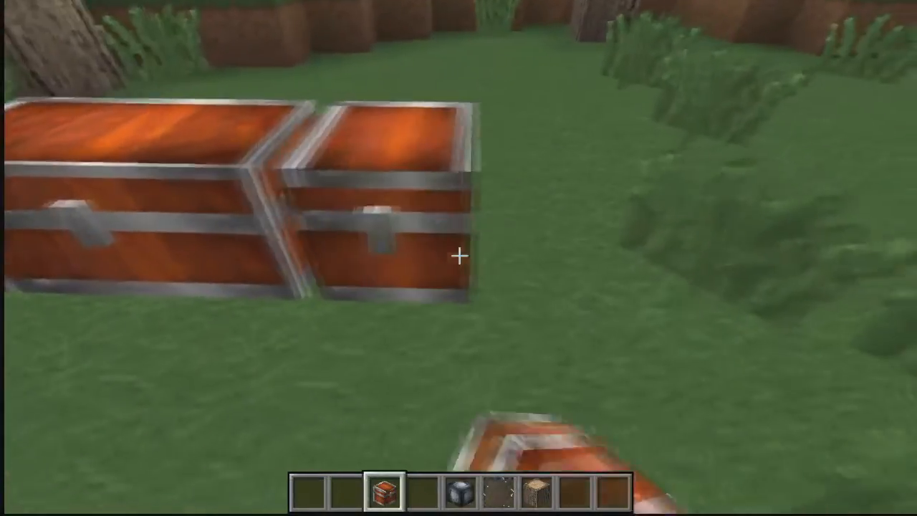
{"action": "right_click", "coordinate": [459, 255]}
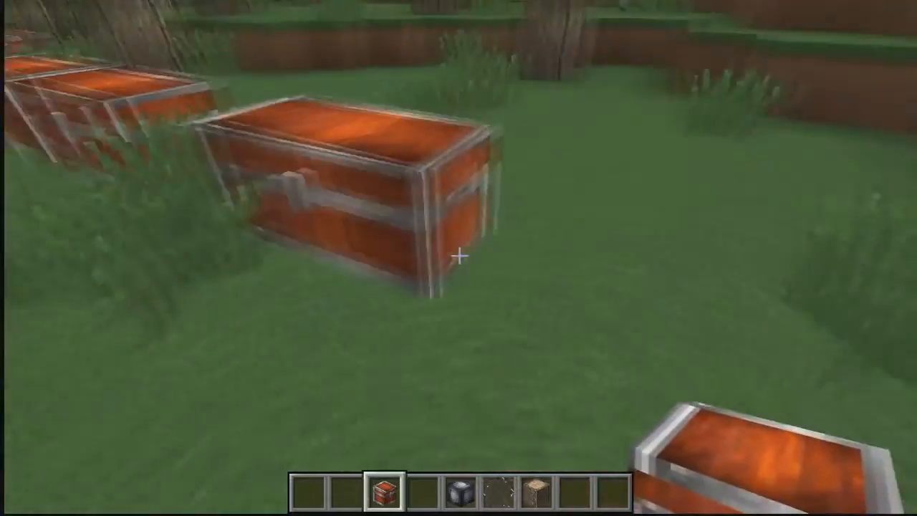
Break all the extra chests in the row, leaving only the original double chest by the iron bars
{"action": "left_click", "coordinate": [459, 255]}
{"action": "left_click", "coordinate": [459, 256]}
{"action": "left_click", "coordinate": [459, 255]}
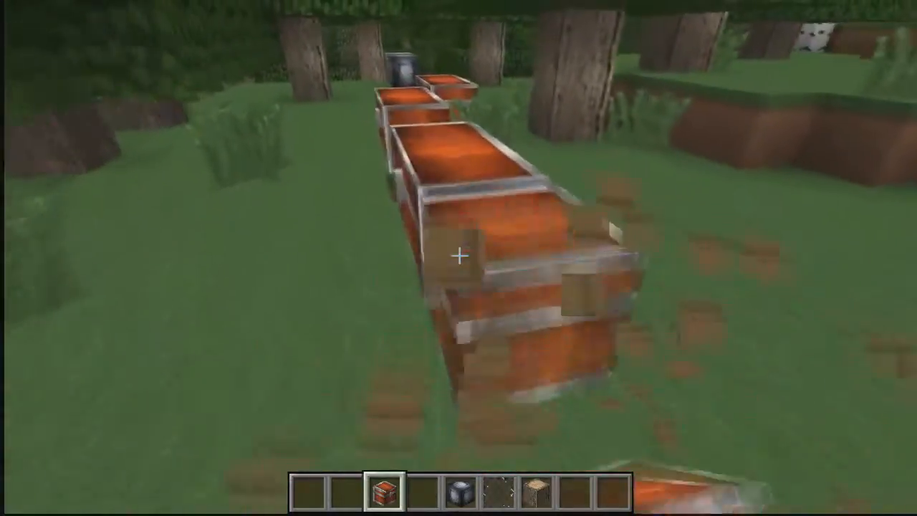
{"action": "left_click", "coordinate": [459, 256]}
{"action": "left_click", "coordinate": [459, 256]}
{"action": "left_click", "coordinate": [459, 255]}
{"action": "left_click", "coordinate": [460, 256]}
{"action": "key", "text": "s"}
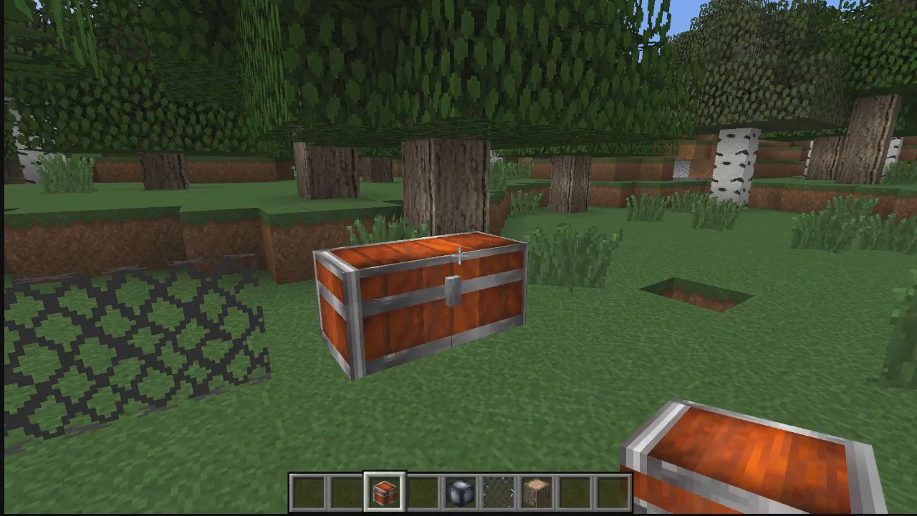
Fly up over the forest and return to the double chest to examine the surrounding terrain from the air
{"action": "key", "text": "w"}
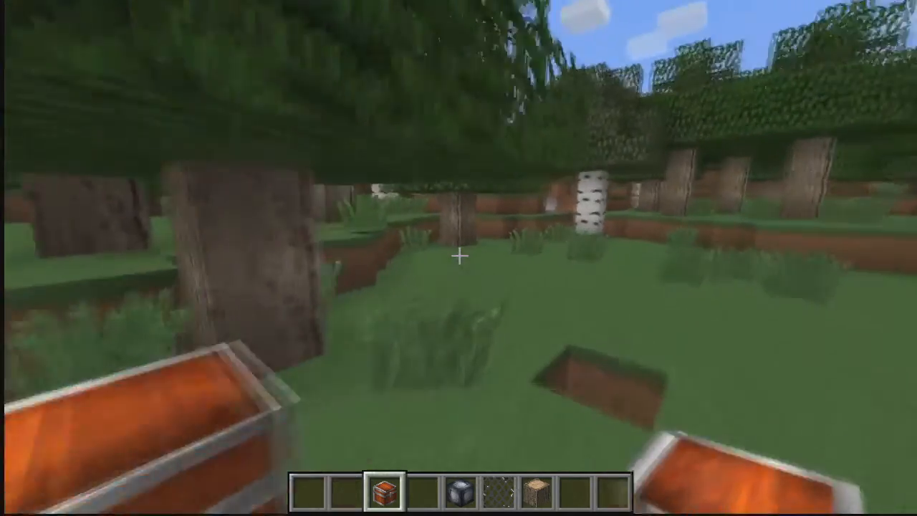
{"action": "key", "text": "space"}
{"action": "key", "text": "space"}
{"action": "key", "text": "space"}
{"action": "key", "text": "w"}
{"action": "left_click", "coordinate": [459, 255]}
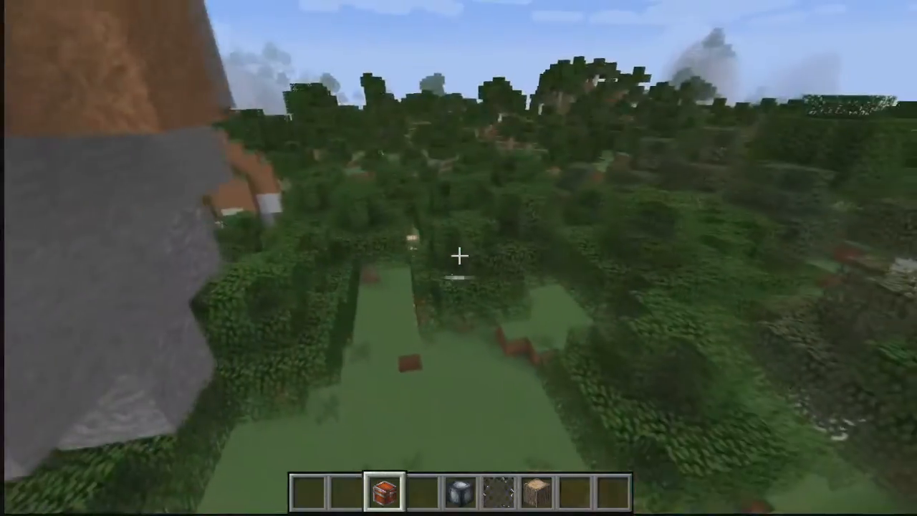
{"action": "key", "text": "w"}
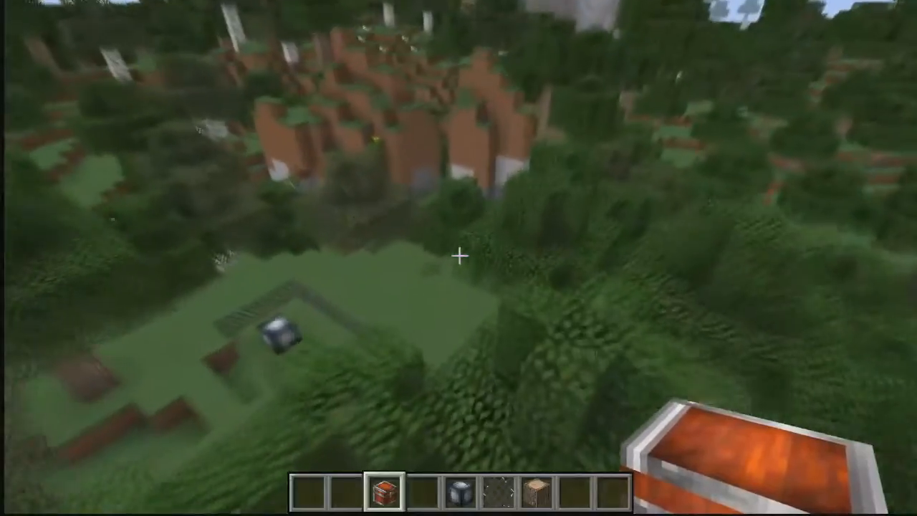
{"action": "key", "text": "w"}
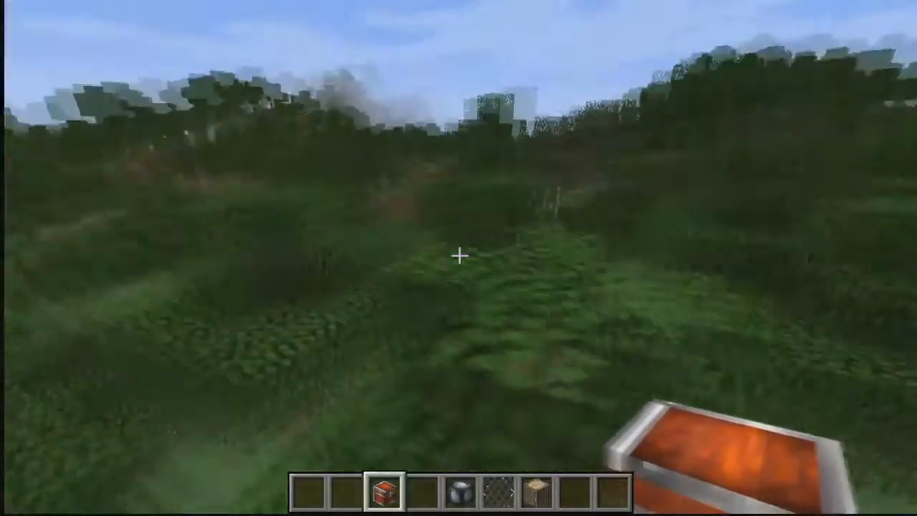
{"action": "key", "text": "w"}
{"action": "key", "text": "shift"}
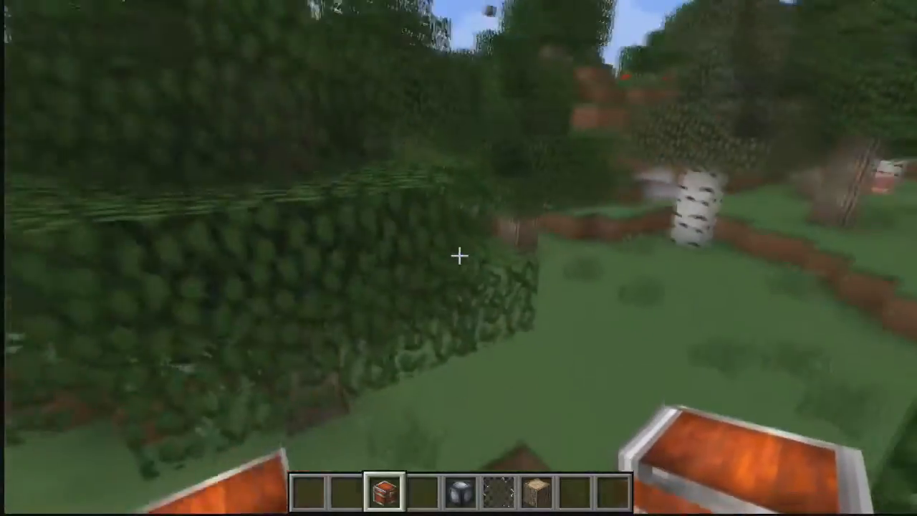
Fill the hole near the double chest with a grass block and clear the dirt and grass blocks from the hotbar
{"action": "scroll", "coordinate": [459, 255], "scroll_direction": "down", "scroll_amount": 1}
{"action": "middle_click", "coordinate": [459, 255]}
{"action": "right_click", "coordinate": [459, 256]}
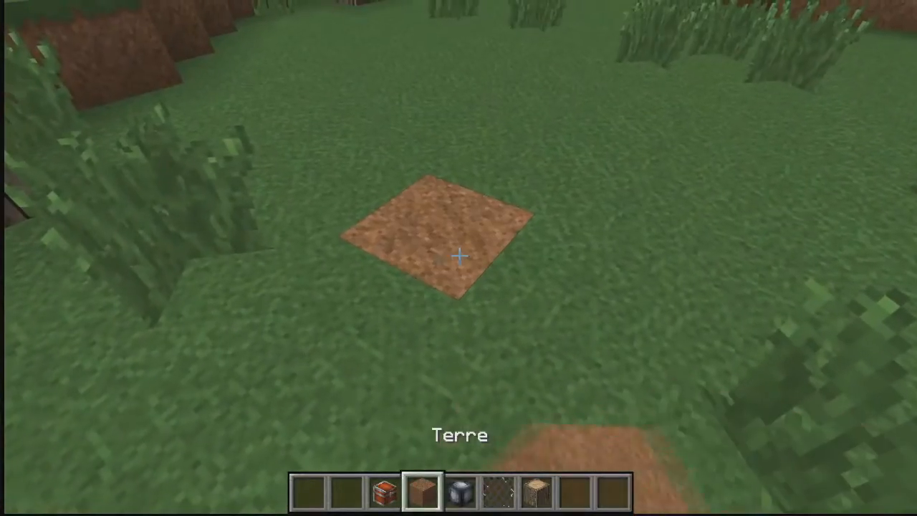
{"action": "left_click", "coordinate": [459, 256]}
{"action": "middle_click", "coordinate": [459, 255]}
{"action": "left_click", "coordinate": [459, 256]}
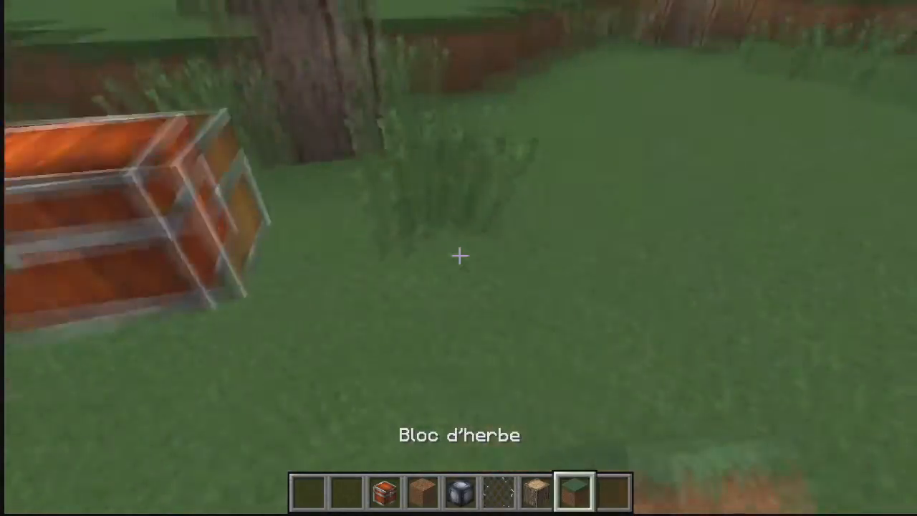
{"action": "key", "text": "e"}
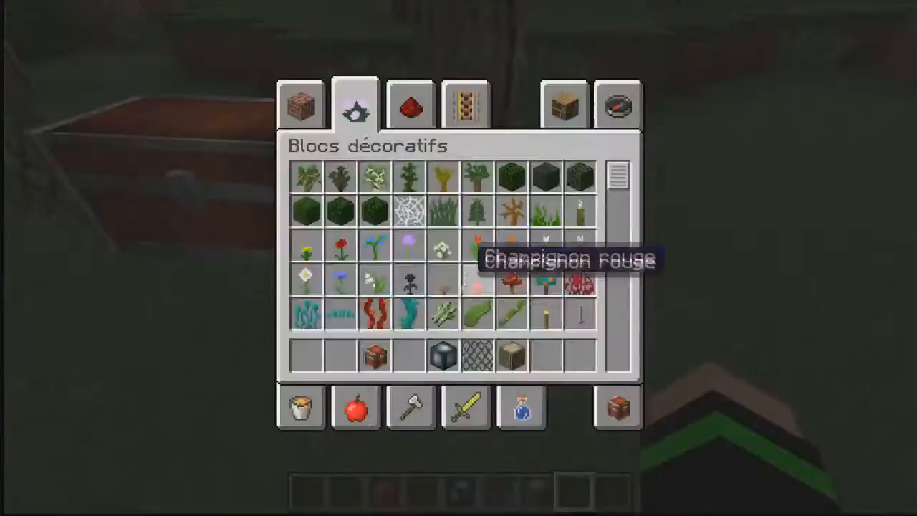
{"action": "key", "text": "e"}
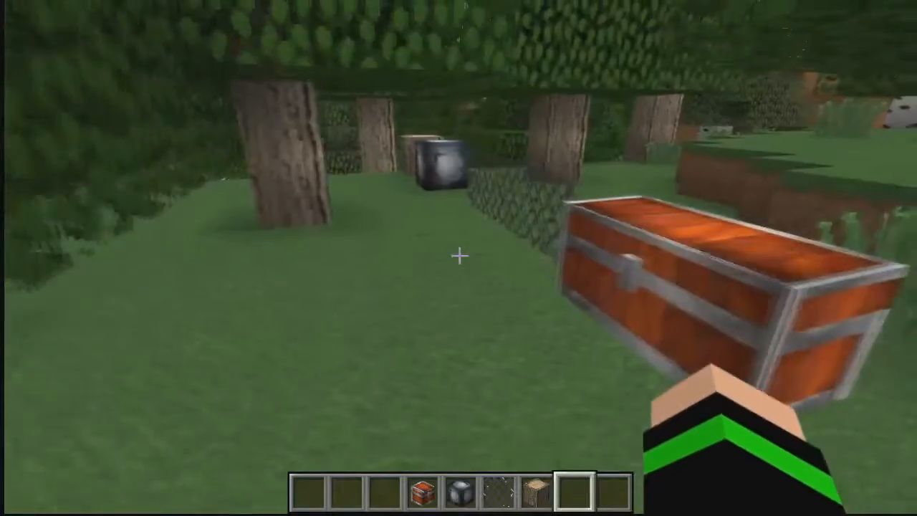
Fly over the trees to the dirt ledge away from the double chest and break the stray iron bars there
{"action": "key", "text": "w"}
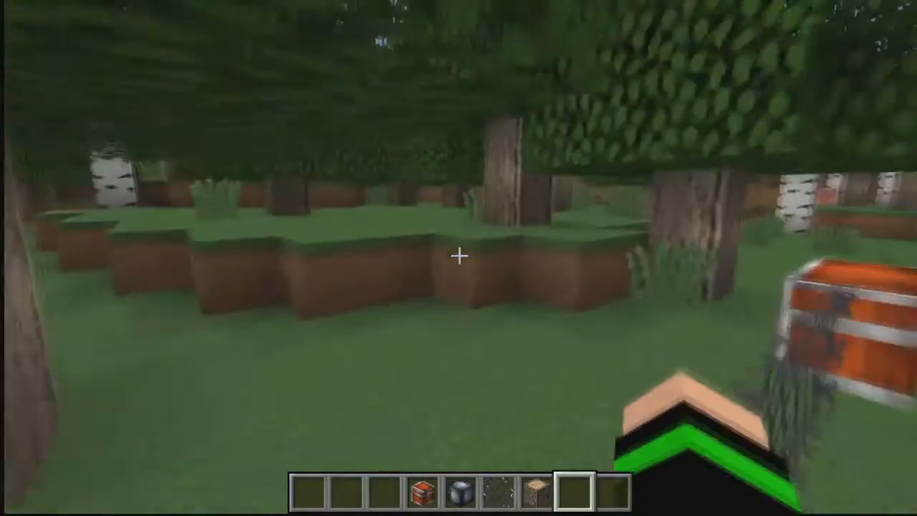
{"action": "key", "text": "s"}
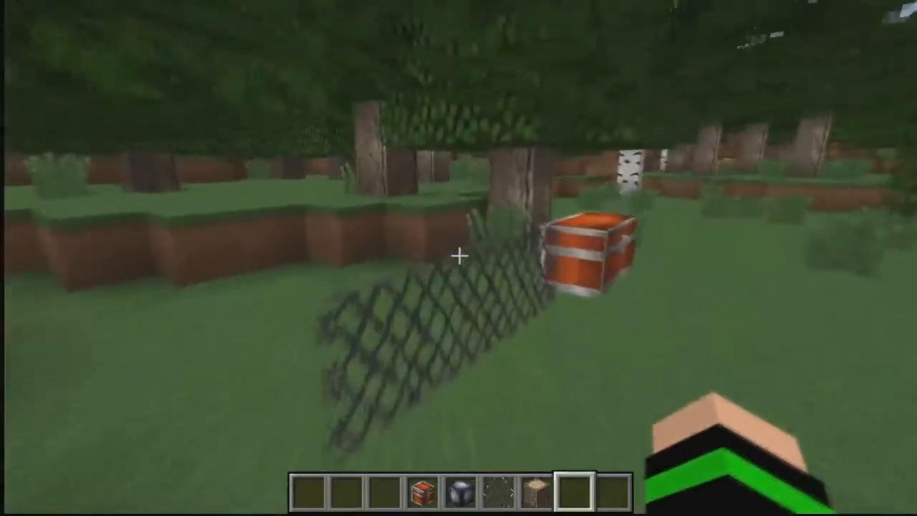
{"action": "key", "text": "w"}
{"action": "key", "text": "d"}
{"action": "key", "text": "space"}
{"action": "key", "text": "space"}
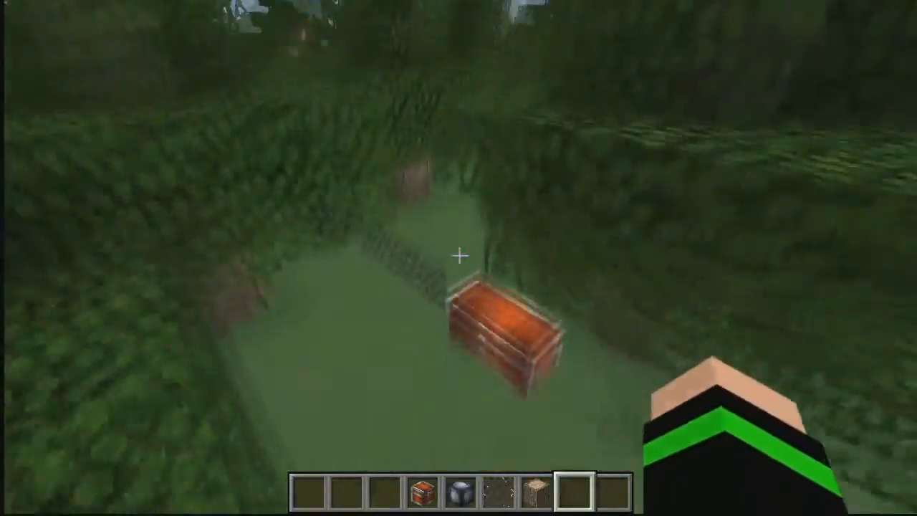
{"action": "key", "text": "space"}
{"action": "left_click", "coordinate": [459, 256]}
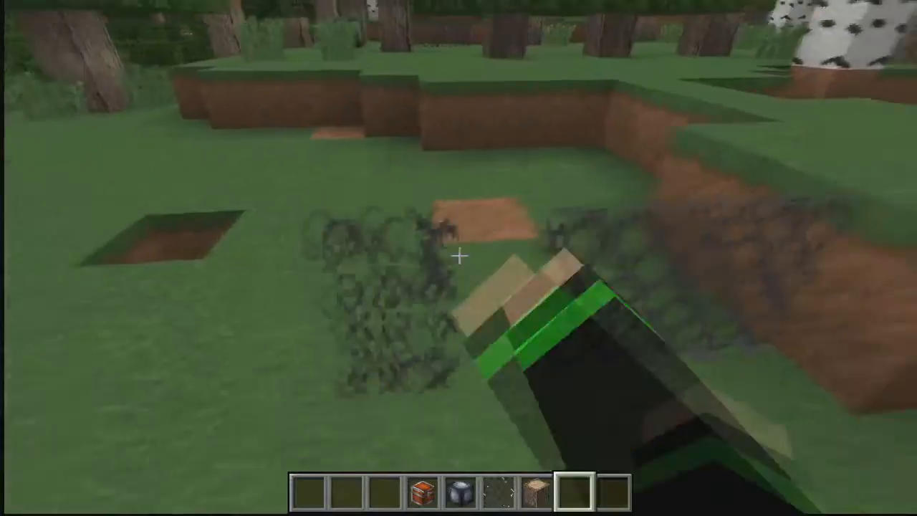
{"action": "left_click", "coordinate": [459, 256]}
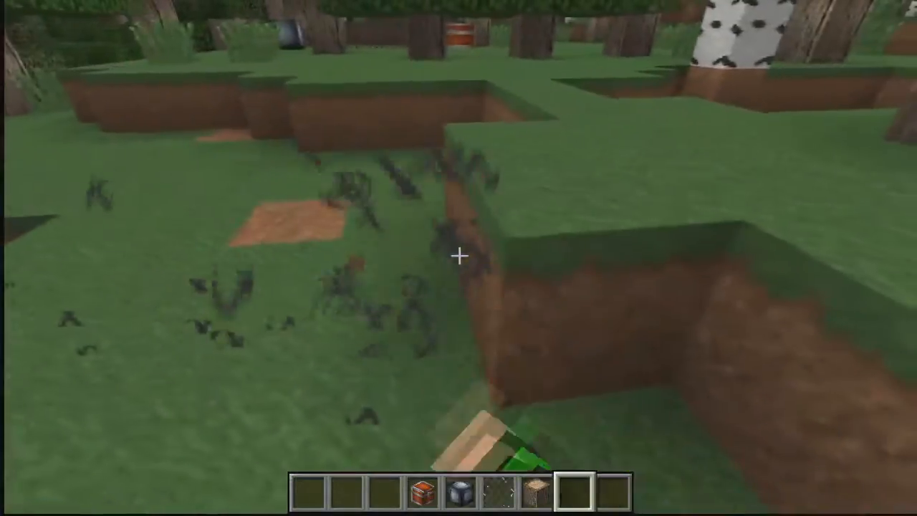
Return to the double chest, view its texture from several sides, and open and close it
{"action": "key", "text": "w"}
{"action": "key", "text": "w"}
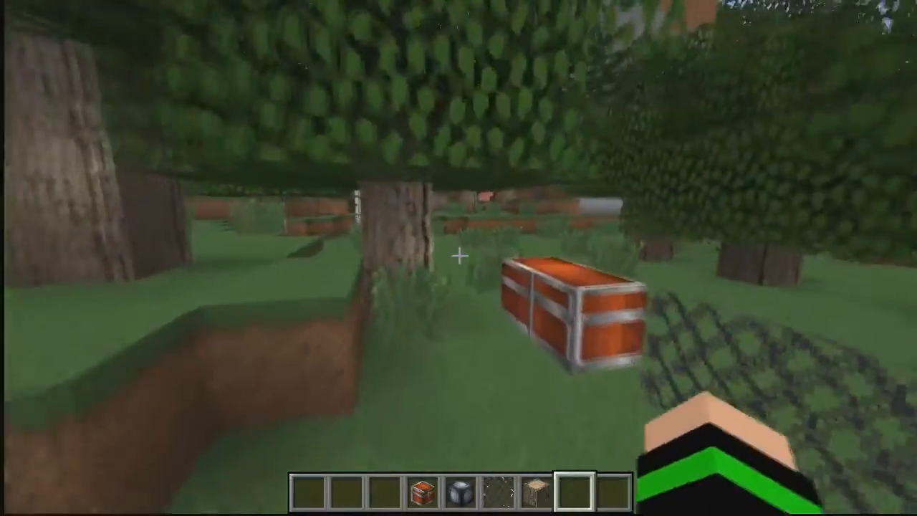
{"action": "key", "text": "w"}
{"action": "key", "text": "w"}
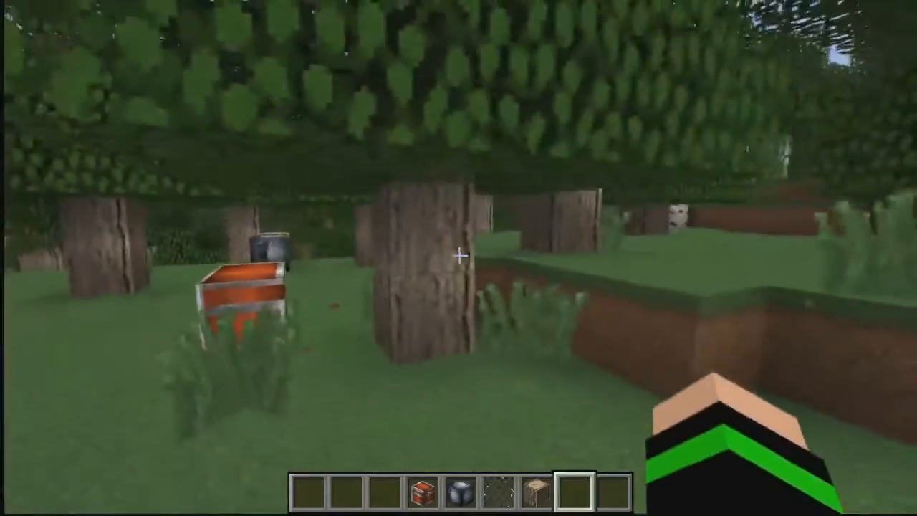
{"action": "key", "text": "w"}
{"action": "key", "text": "w"}
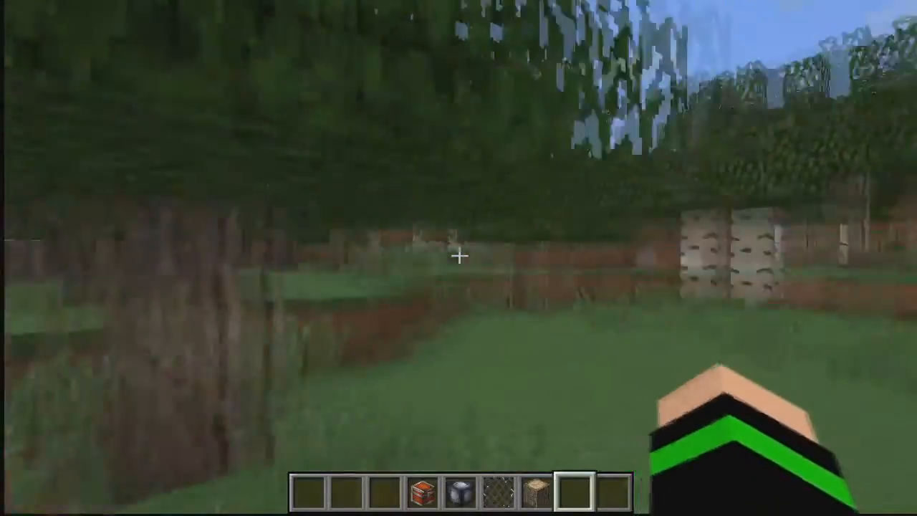
{"action": "key", "text": "s"}
{"action": "key", "text": "a"}
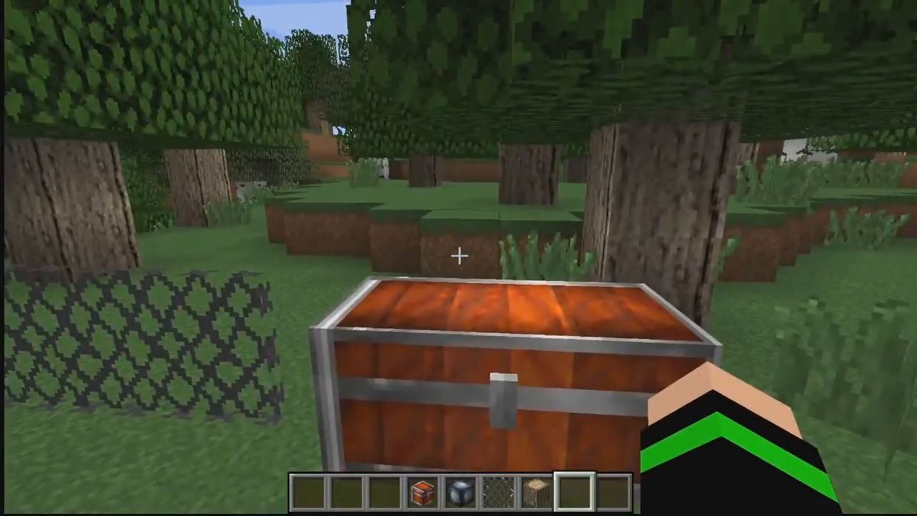
{"action": "right_click", "coordinate": [458, 256]}
{"action": "key", "text": "Escape"}
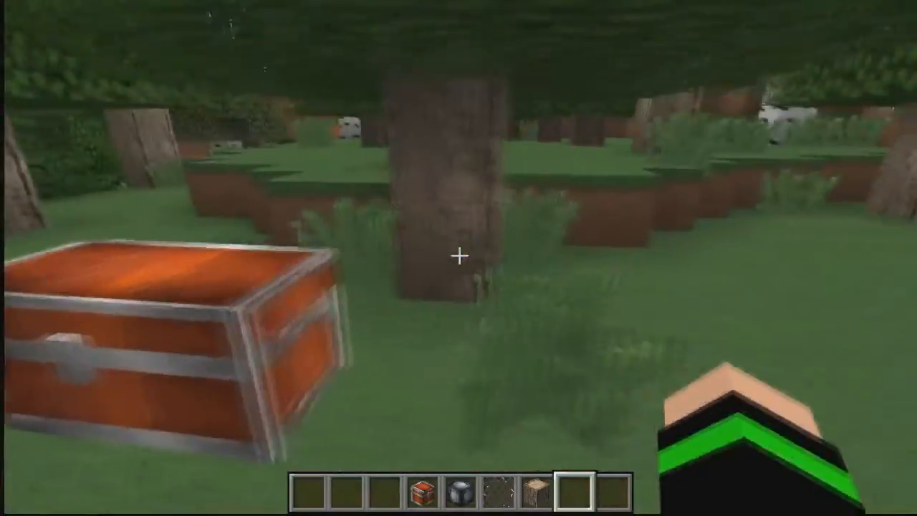
Fly above the forest and descend to the clearing, viewing the double chest from the air
{"action": "key", "text": "s"}
{"action": "key", "text": "space"}
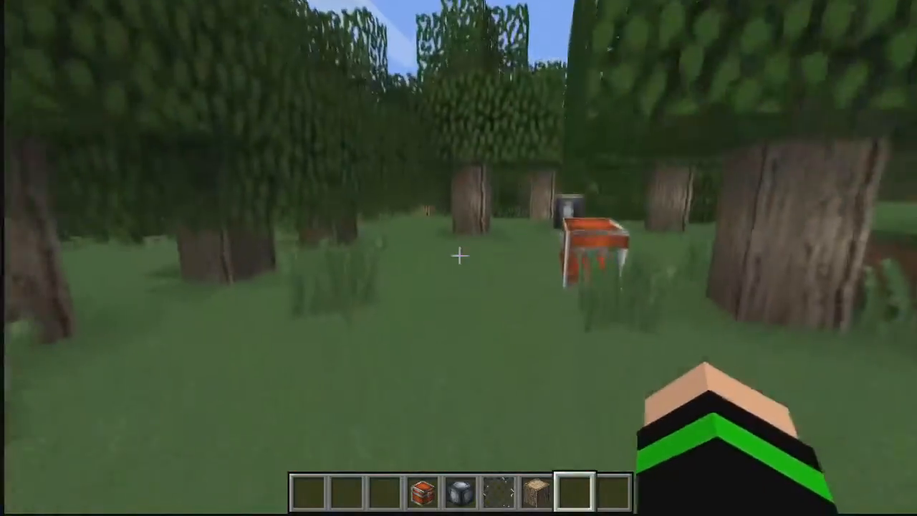
{"action": "key", "text": "space"}
{"action": "key", "text": "space"}
{"action": "key", "text": "w"}
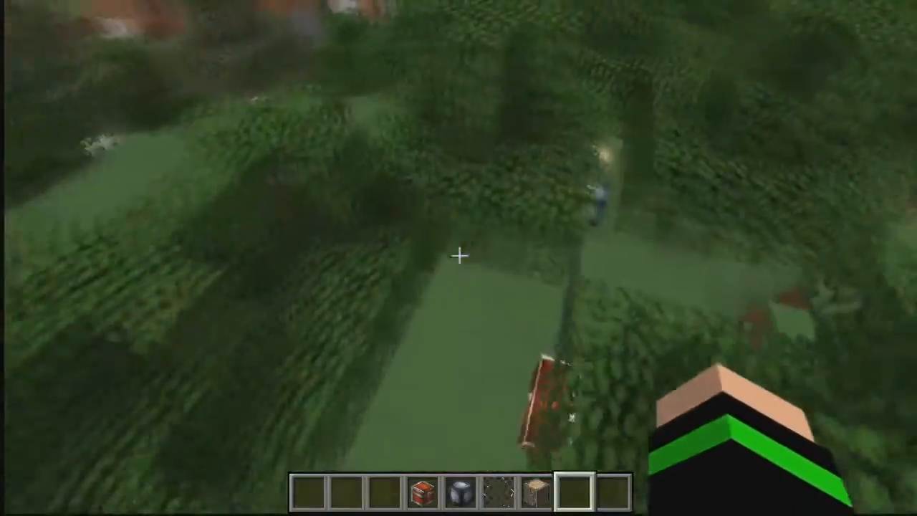
{"action": "key", "text": "shift"}
{"action": "key", "text": "space"}
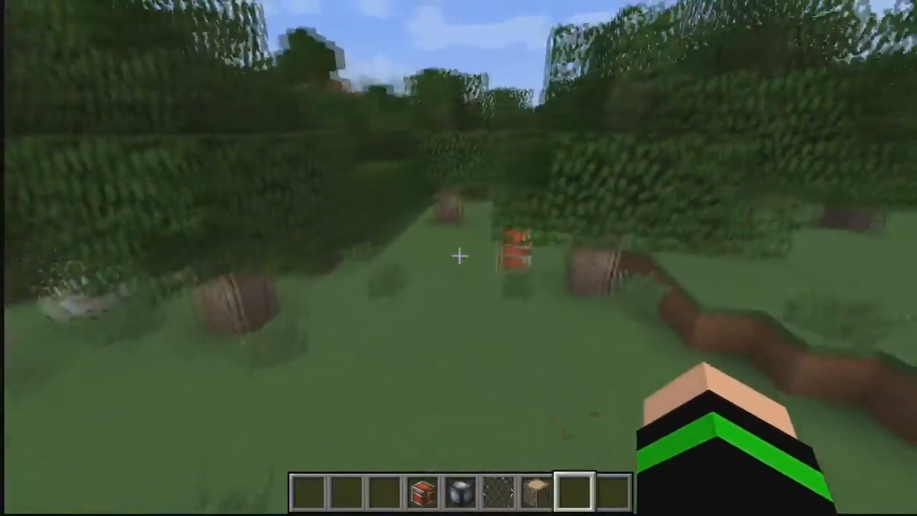
{"action": "key", "text": "w"}
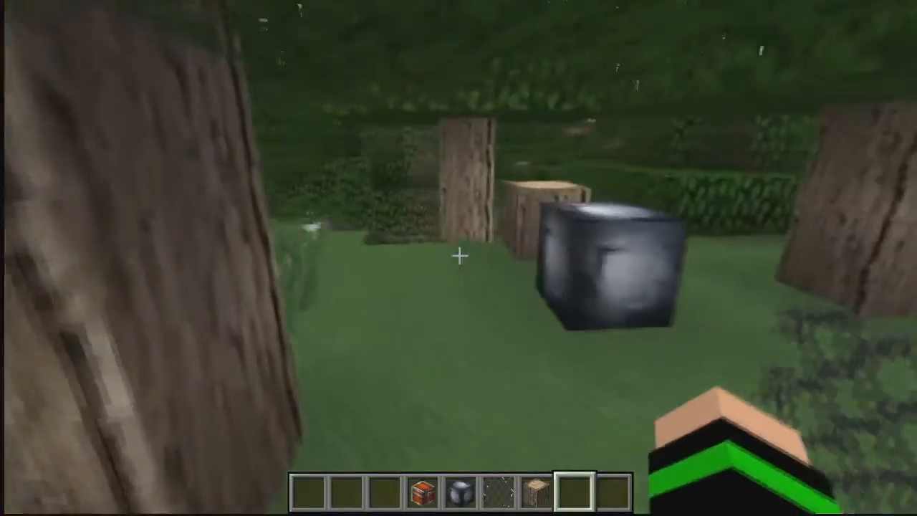
Circle the double chest to examine its front and end textures, opening and closing it along the way
{"action": "key", "text": "d"}
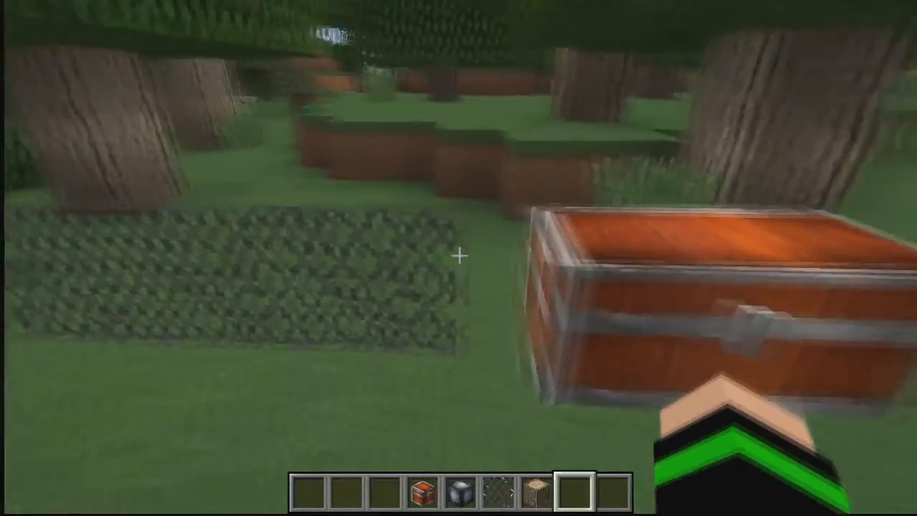
{"action": "key", "text": "d"}
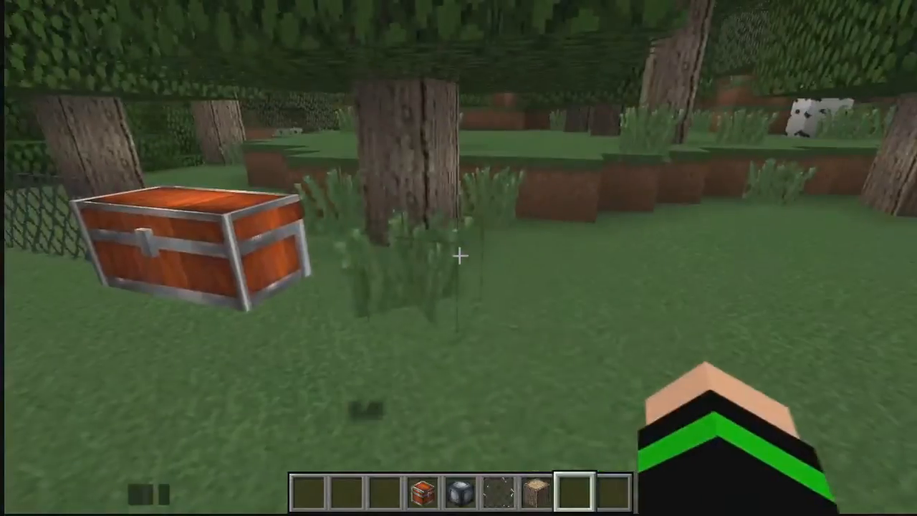
{"action": "key", "text": "w"}
{"action": "key", "text": "s"}
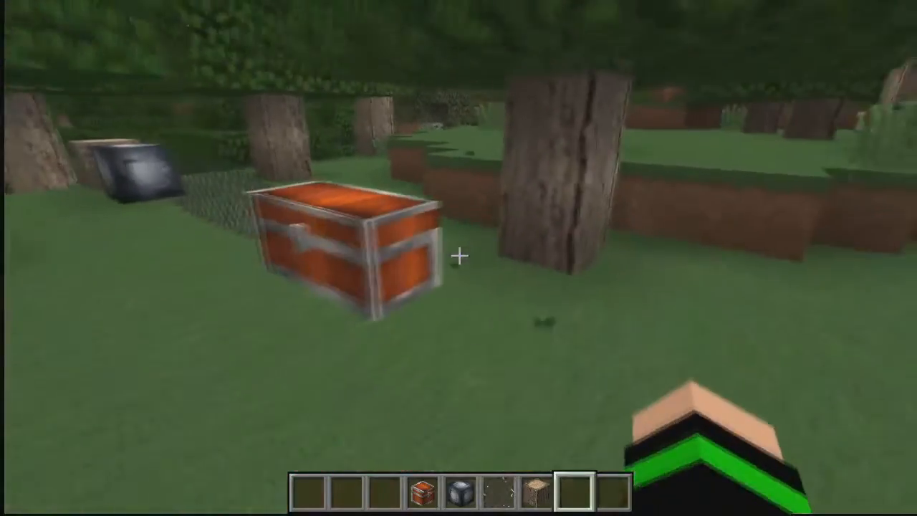
{"action": "right_click", "coordinate": [458, 255]}
{"action": "key", "text": "Escape"}
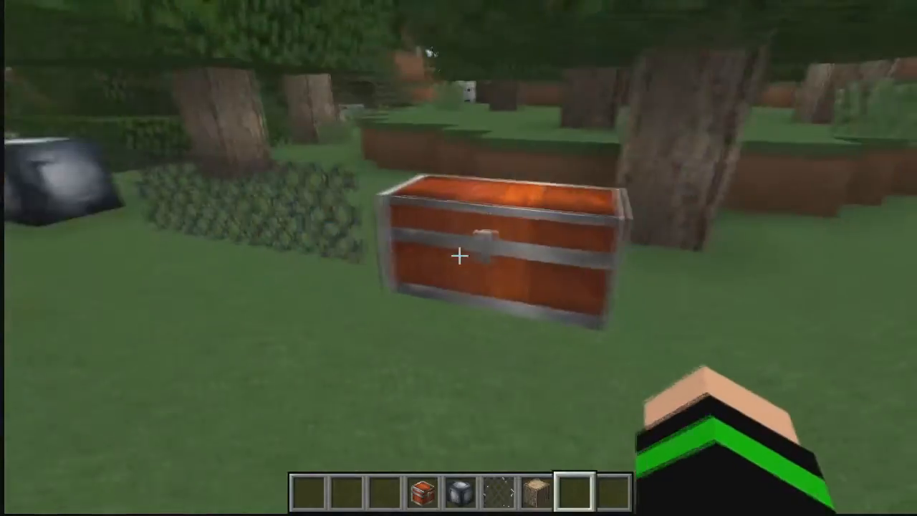
{"action": "key", "text": "d"}
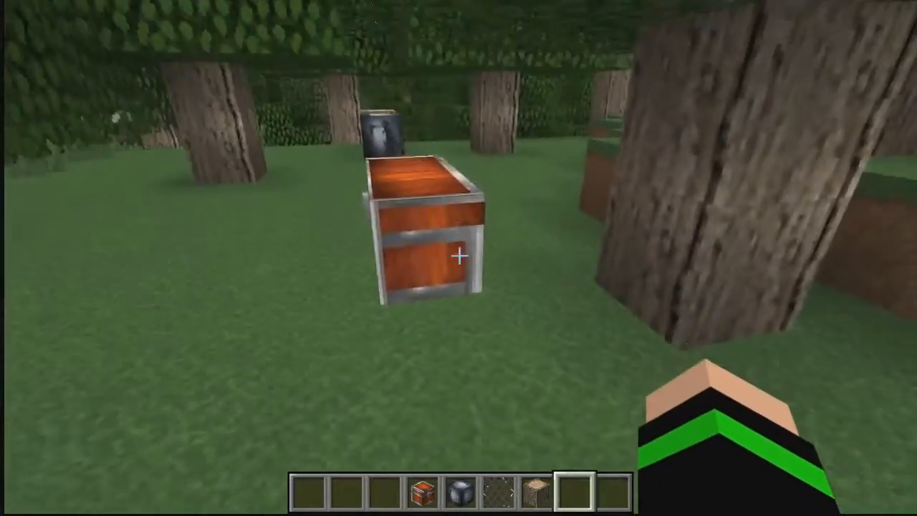
{"action": "key", "text": "d"}
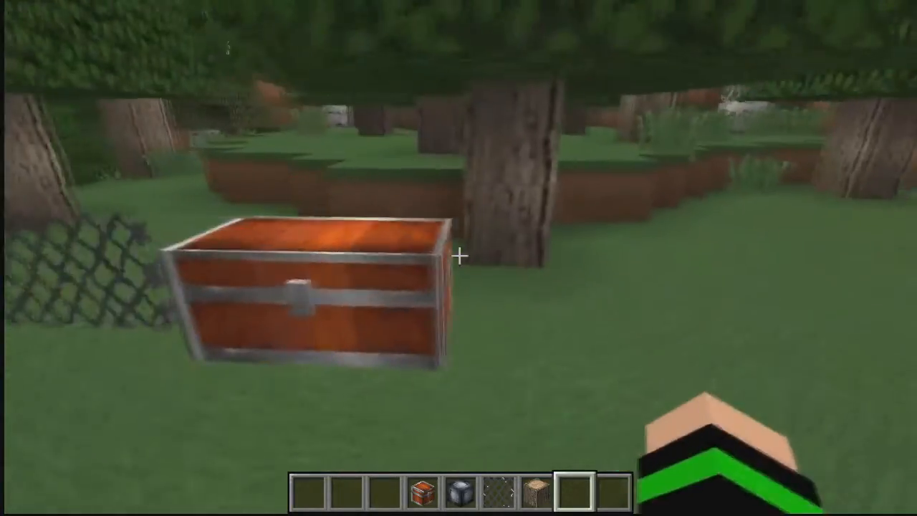
{"action": "right_click", "coordinate": [458, 254]}
{"action": "key", "text": "Escape"}
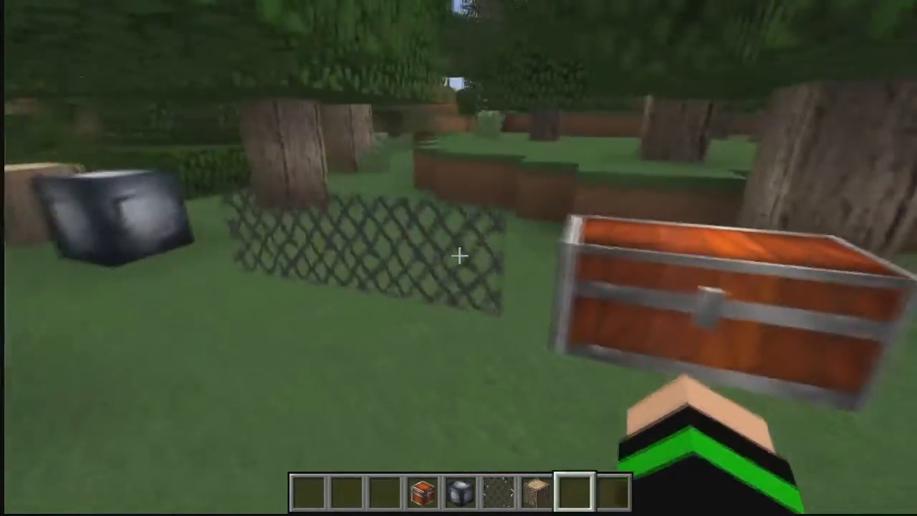
Examine the textures of the iron bars, the dark metal block and the wood log up close
{"action": "key", "text": "w"}
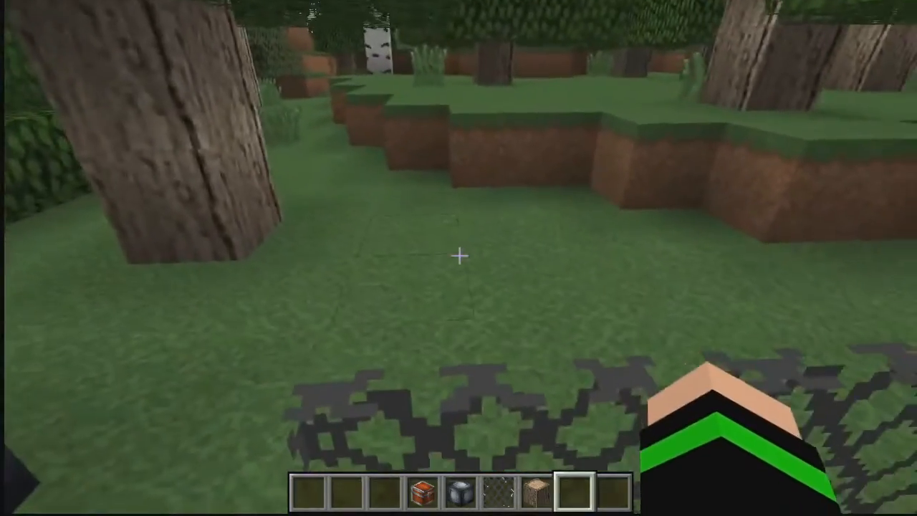
{"action": "key", "text": "s"}
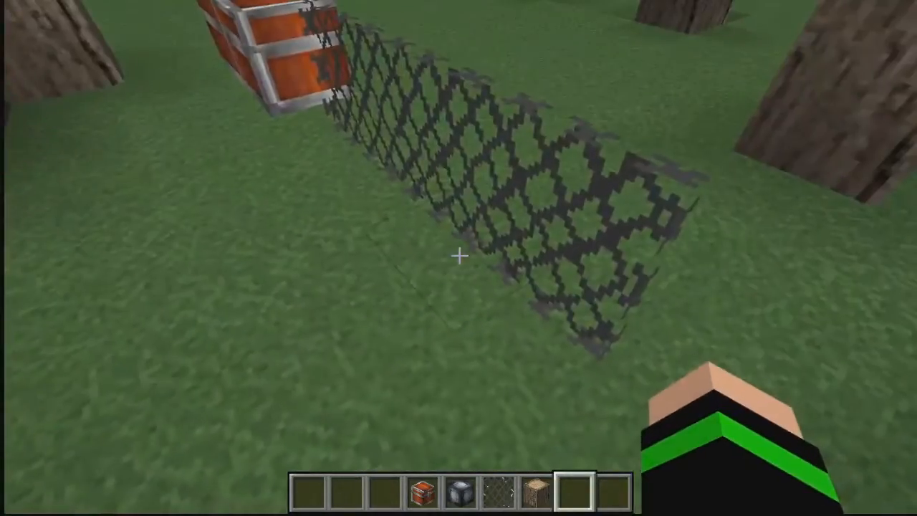
{"action": "key", "text": "a"}
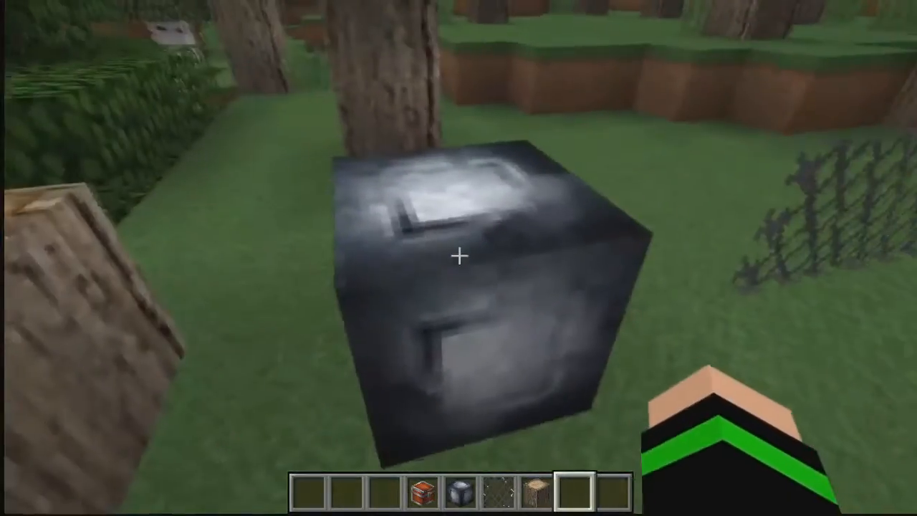
{"action": "key", "text": "s"}
{"action": "key", "text": "a"}
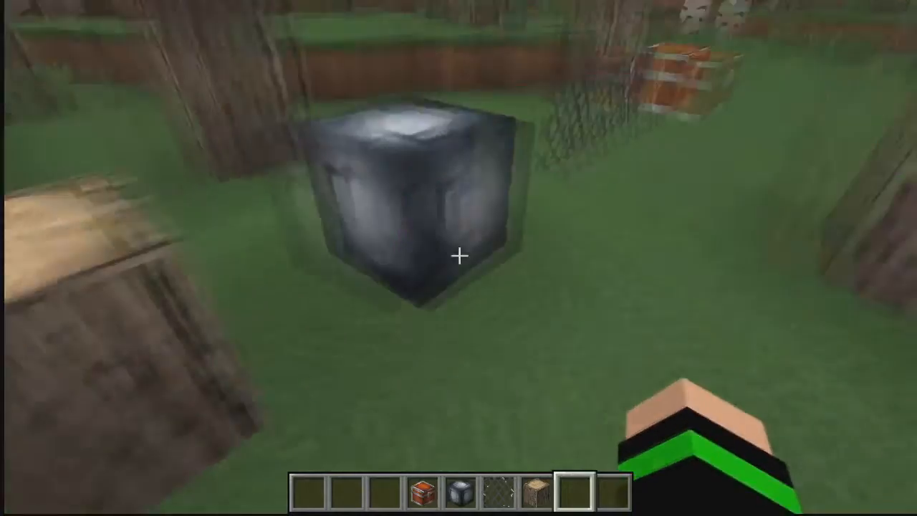
{"action": "key", "text": "d"}
{"action": "key", "text": "a"}
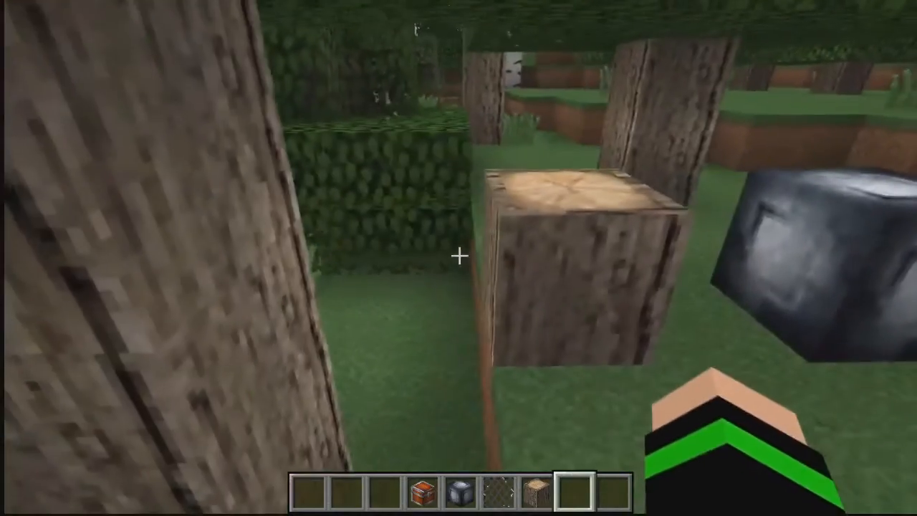
{"action": "key", "text": "d"}
{"action": "key", "text": "s"}
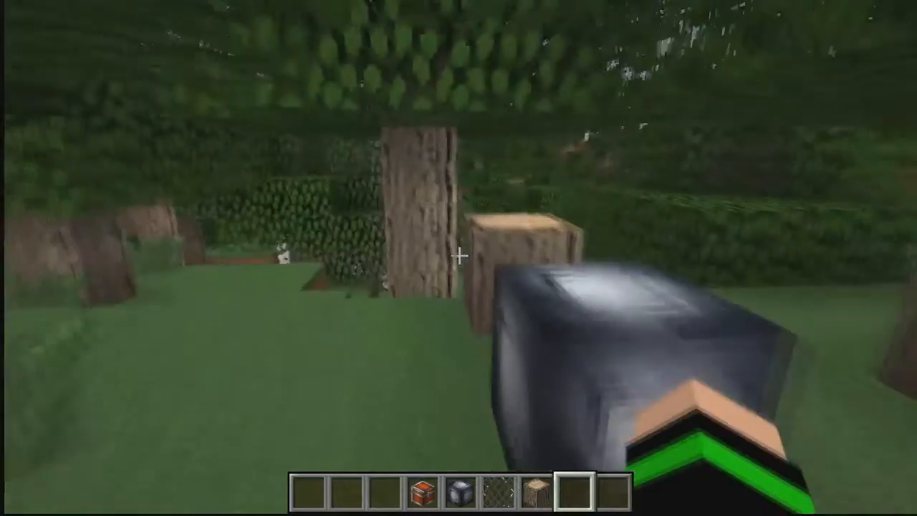
{"action": "key", "text": "d"}
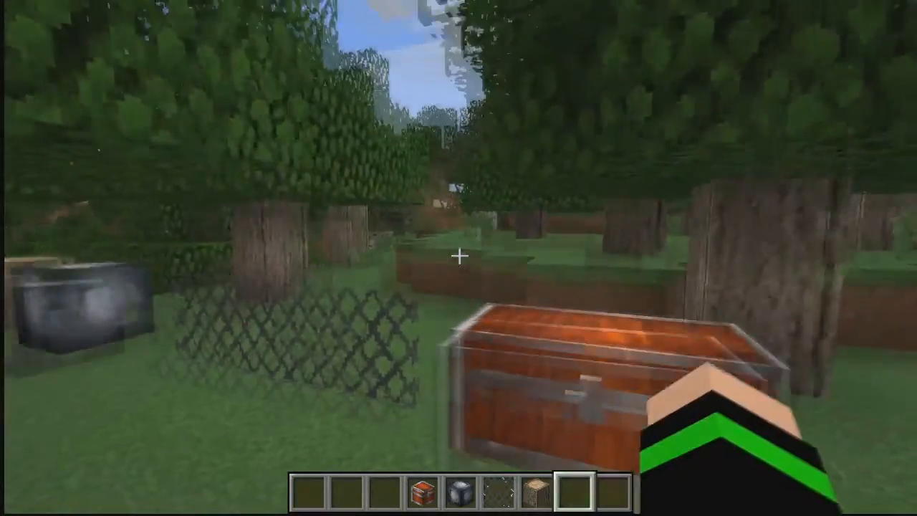
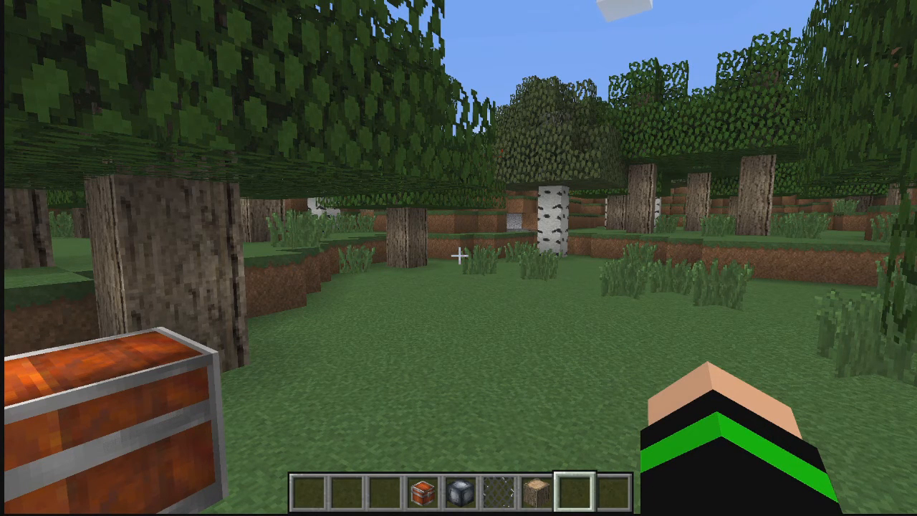
Fly over the clearing and review the double chest's top, the metal block and the surrounding forest once more
{"action": "key", "text": "s"}
{"action": "key", "text": "space"}
{"action": "key", "text": "space"}
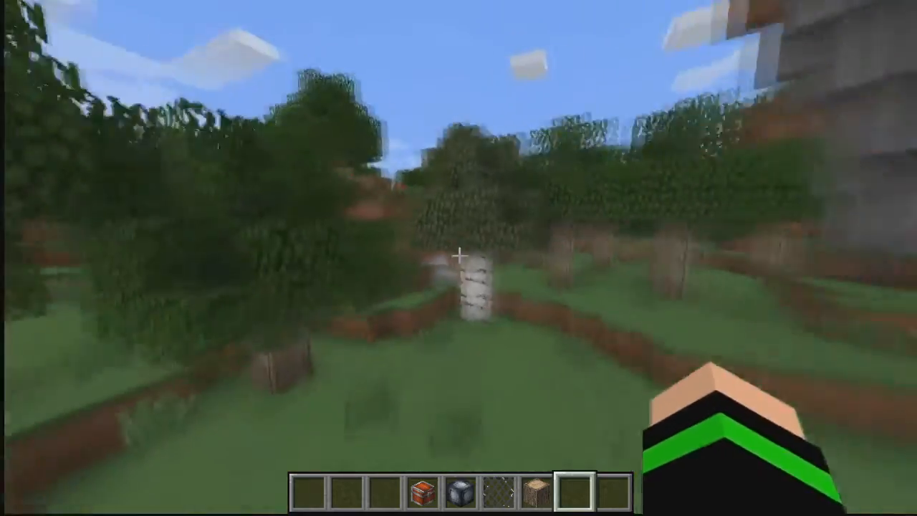
{"action": "key", "text": "w"}
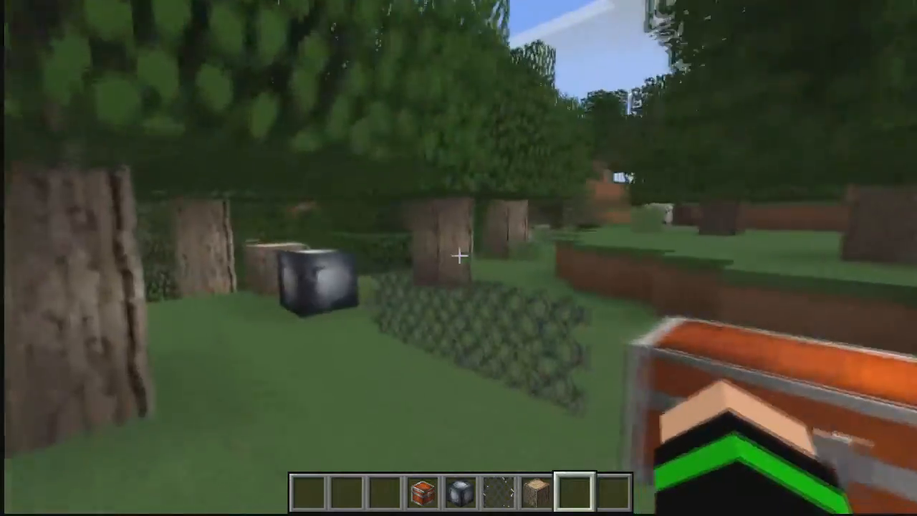
{"action": "left_click", "coordinate": [459, 256]}
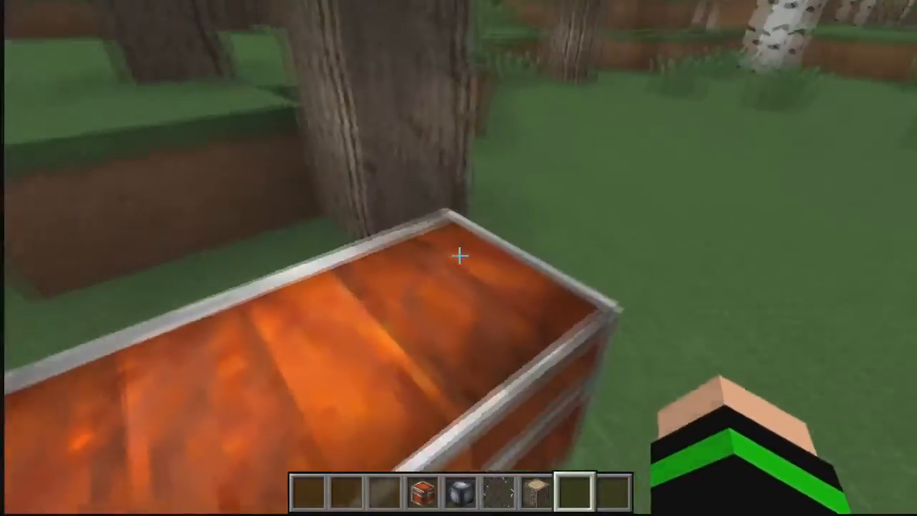
{"action": "key", "text": "s"}
{"action": "key", "text": "w"}
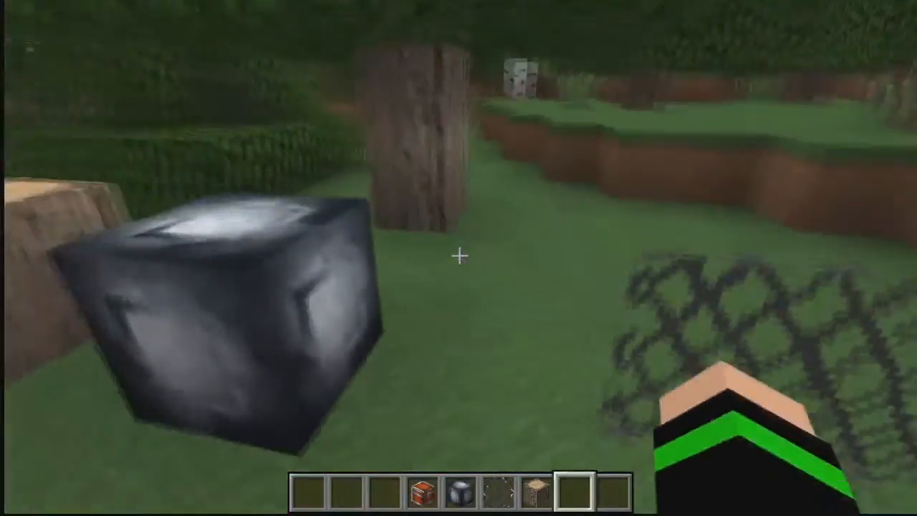
{"action": "key", "text": "w"}
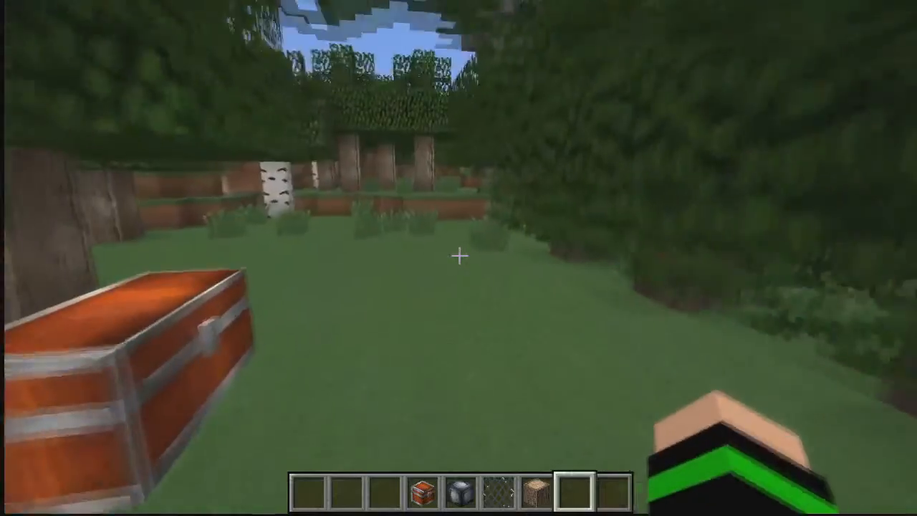
{"action": "left_click", "coordinate": [459, 256]}
{"action": "left_click", "coordinate": [459, 256]}
{"action": "key", "text": "w"}
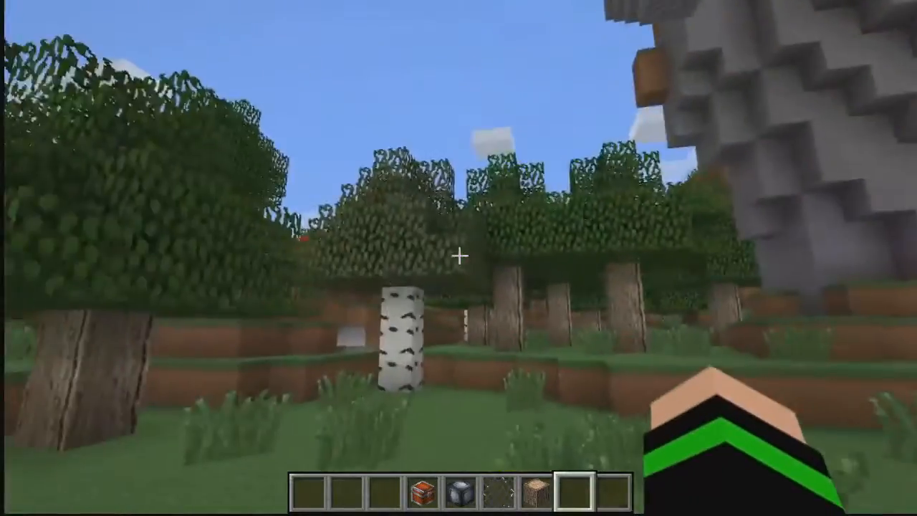
Fly above the forest and along the stone cliff, then return to the clearing to view the placed blocks
{"action": "key", "text": "w"}
{"action": "key", "text": "space"}
{"action": "key", "text": "space"}
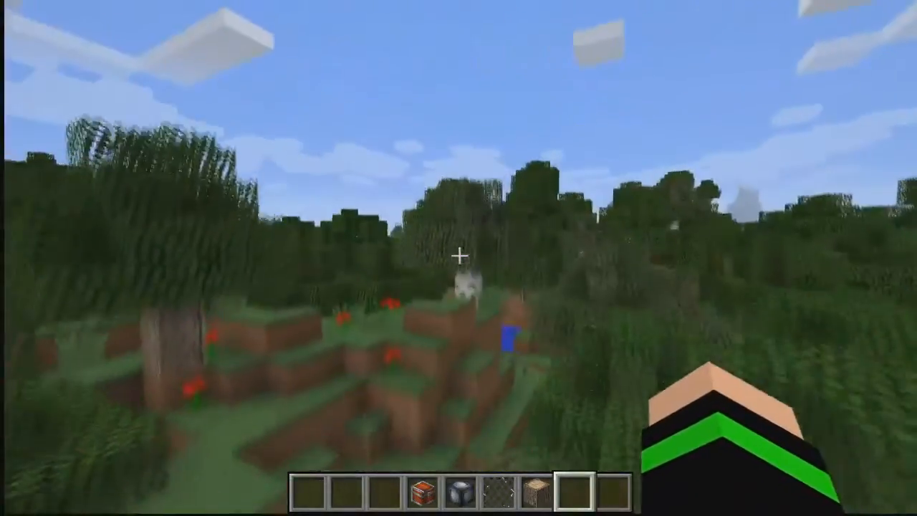
{"action": "key", "text": "w"}
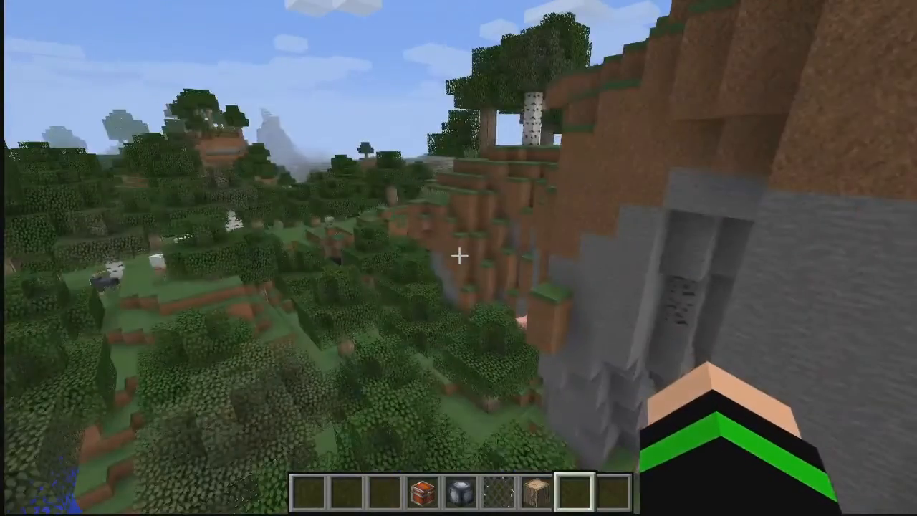
{"action": "key", "text": "w"}
{"action": "key", "text": "space"}
{"action": "key", "text": "space"}
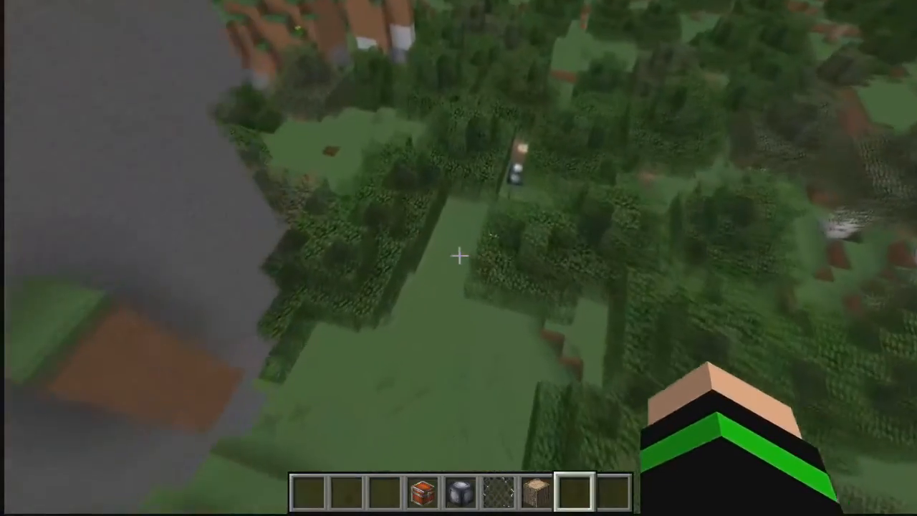
{"action": "key", "text": "w"}
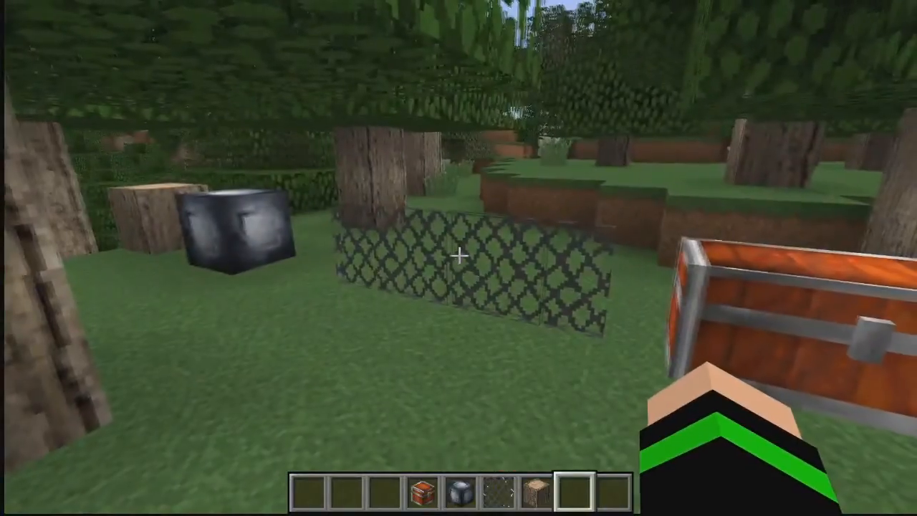
Deactivate the resource pack textur pack satandrek.zip, keep Immersion+1.8+v1.0.1+(32x).zip selected, and resume the game
{"action": "key", "text": "Escape"}
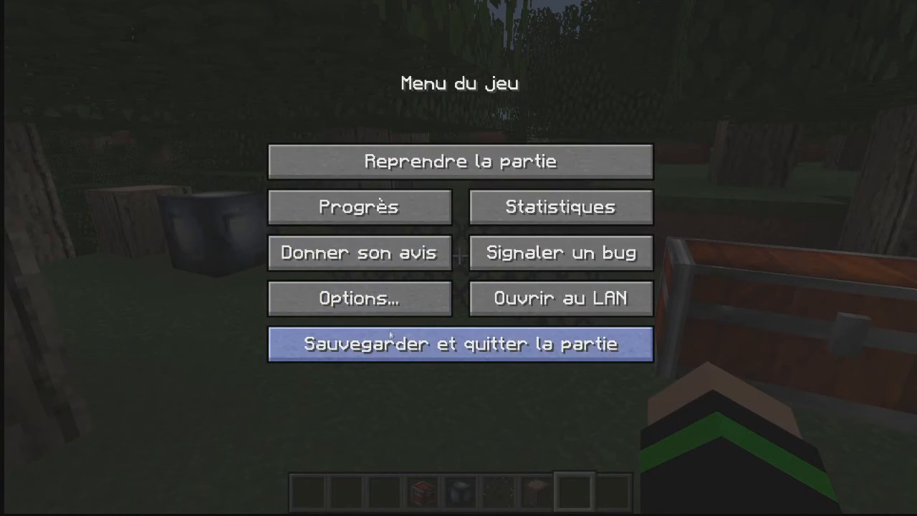
{"action": "left_click", "coordinate": [386, 312]}
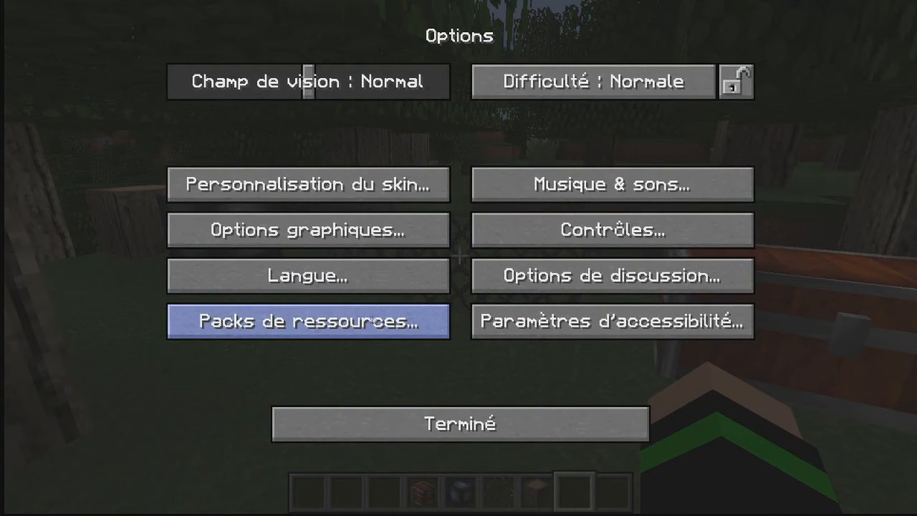
{"action": "left_click", "coordinate": [365, 320]}
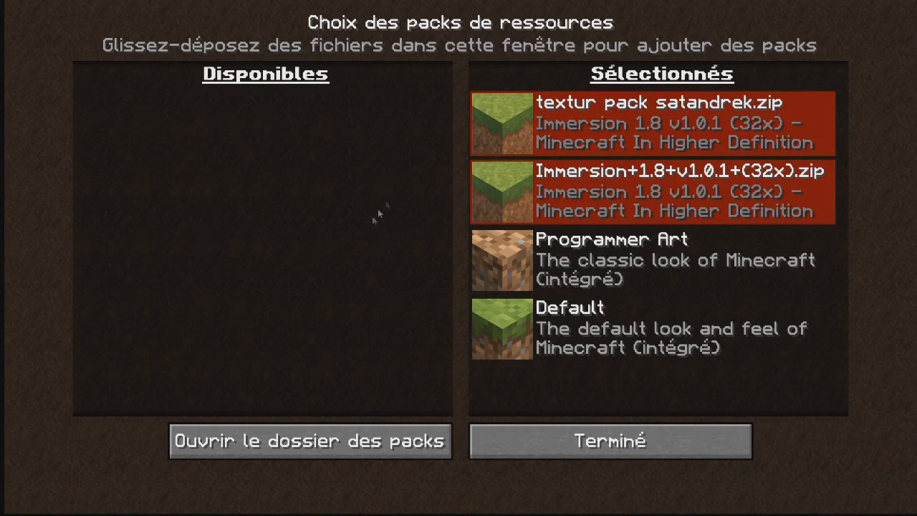
{"action": "left_click", "coordinate": [487, 141]}
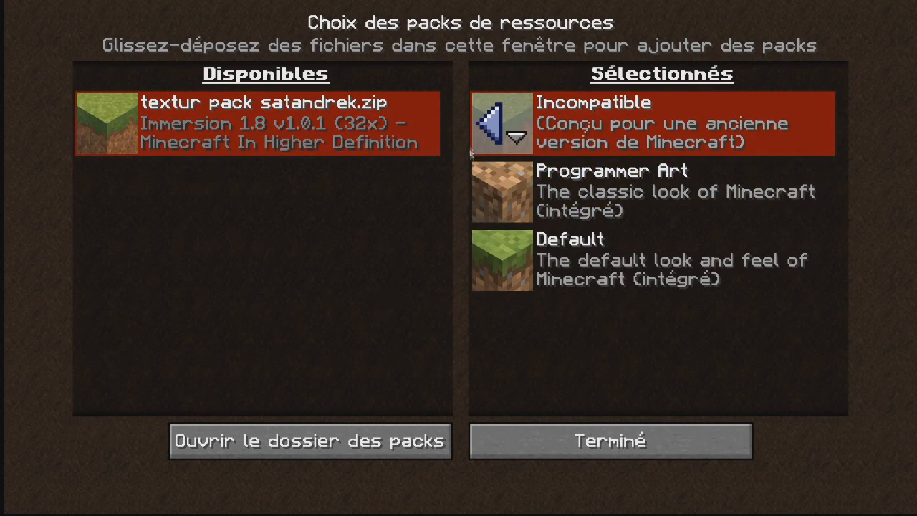
{"action": "left_click", "coordinate": [535, 441]}
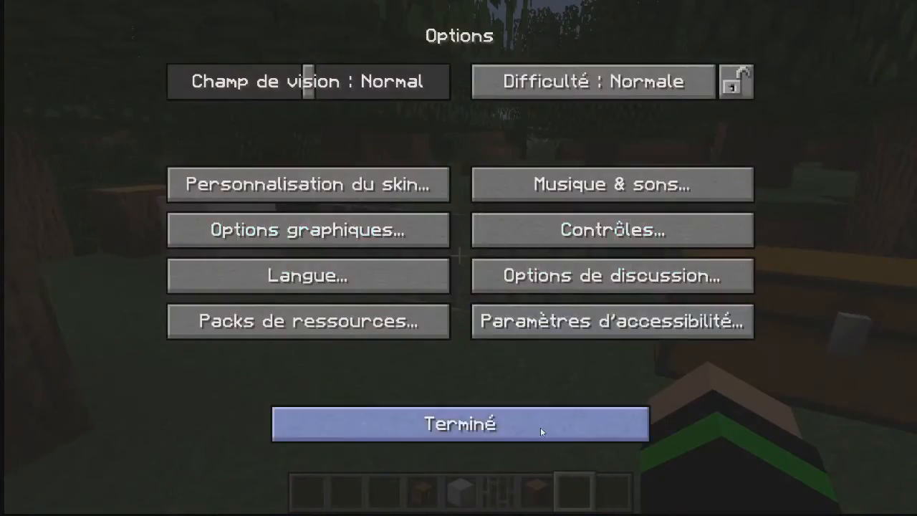
{"action": "left_click", "coordinate": [540, 429]}
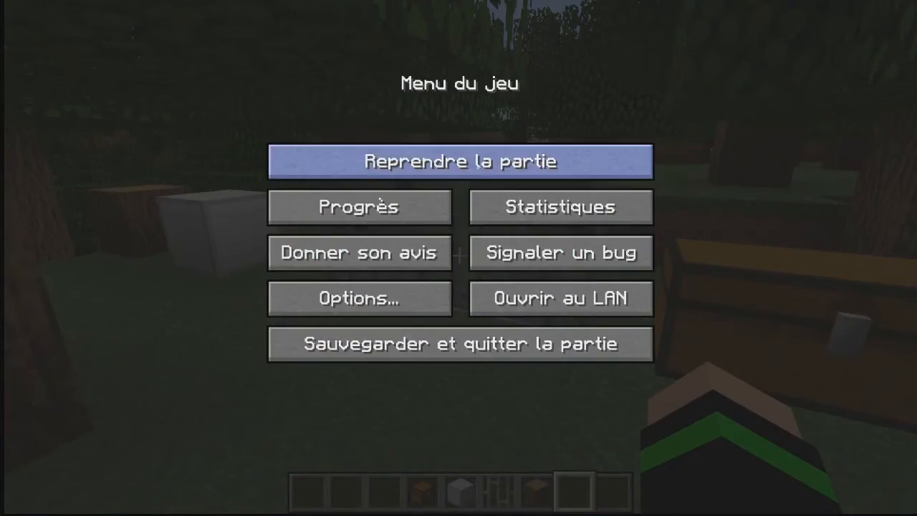
{"action": "left_click", "coordinate": [494, 160]}
Examine the log, metal block, iron bars and double chest with the custom pack deactivated
{"action": "key", "text": "a"}
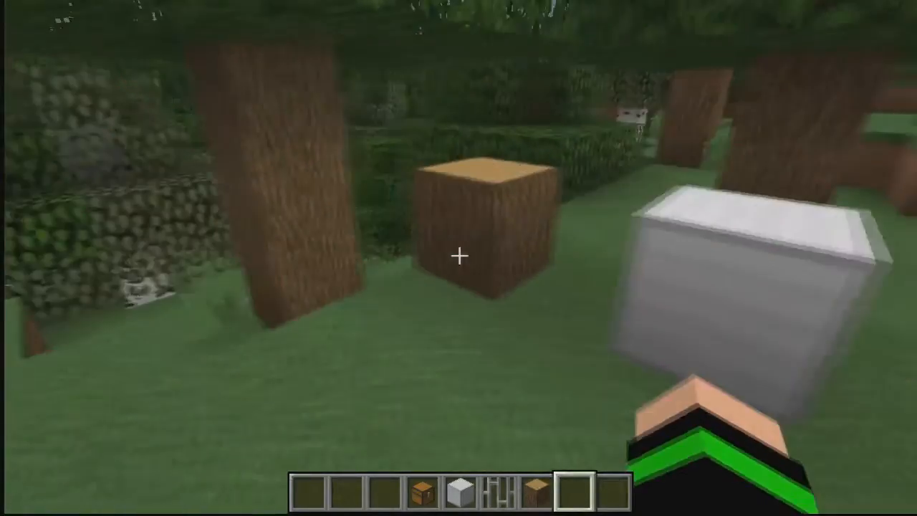
{"action": "key", "text": "w"}
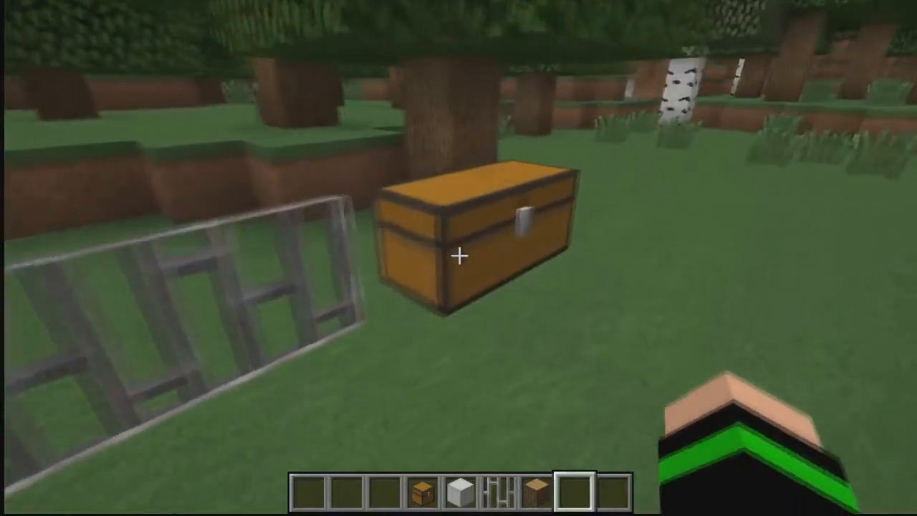
{"action": "right_click", "coordinate": [458, 256]}
{"action": "key", "text": "Escape"}
Reactivate textur pack satandrek.zip above the Immersion pack in the resource pack selection and resume the game
{"action": "key", "text": "Escape"}
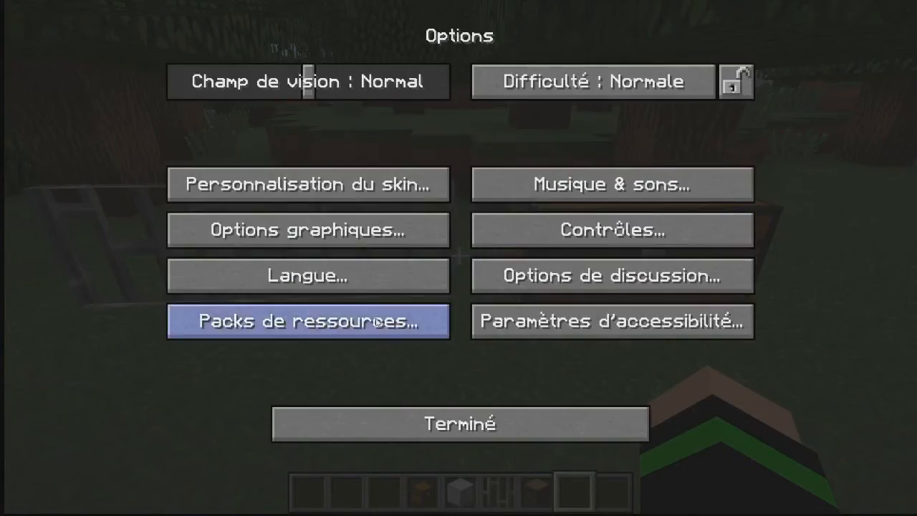
{"action": "left_click", "coordinate": [323, 319]}
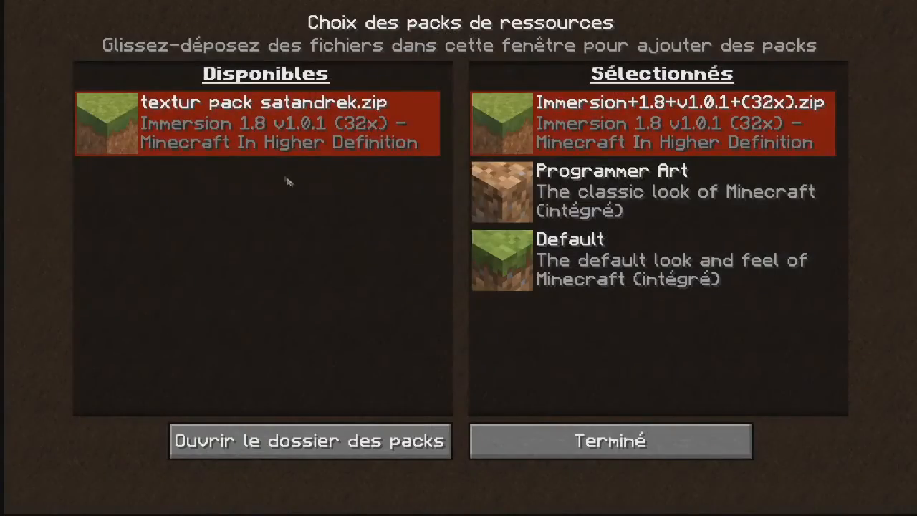
{"action": "left_click", "coordinate": [120, 108]}
{"action": "left_click", "coordinate": [422, 288]}
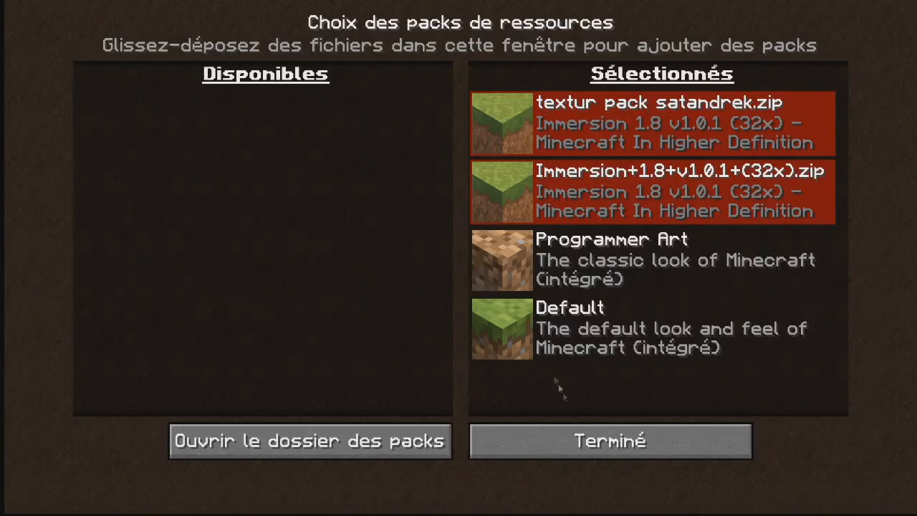
{"action": "left_click", "coordinate": [580, 436]}
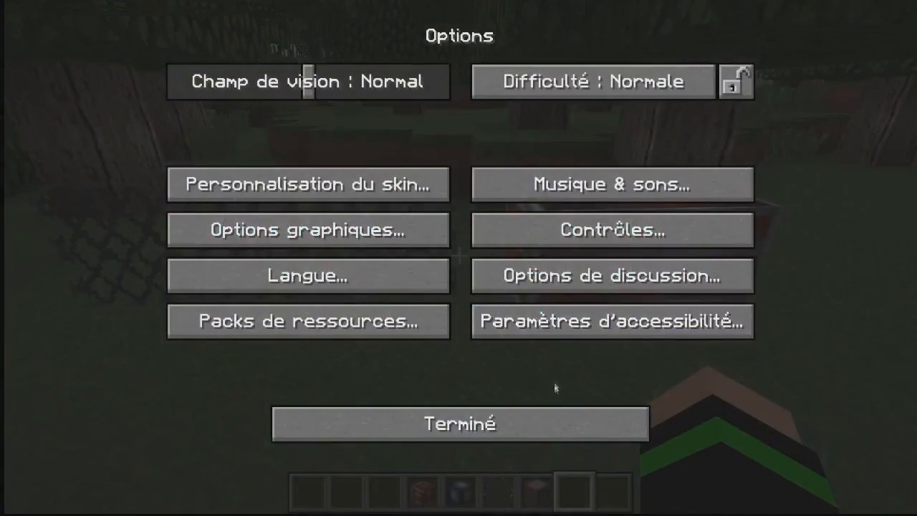
{"action": "left_click", "coordinate": [539, 421]}
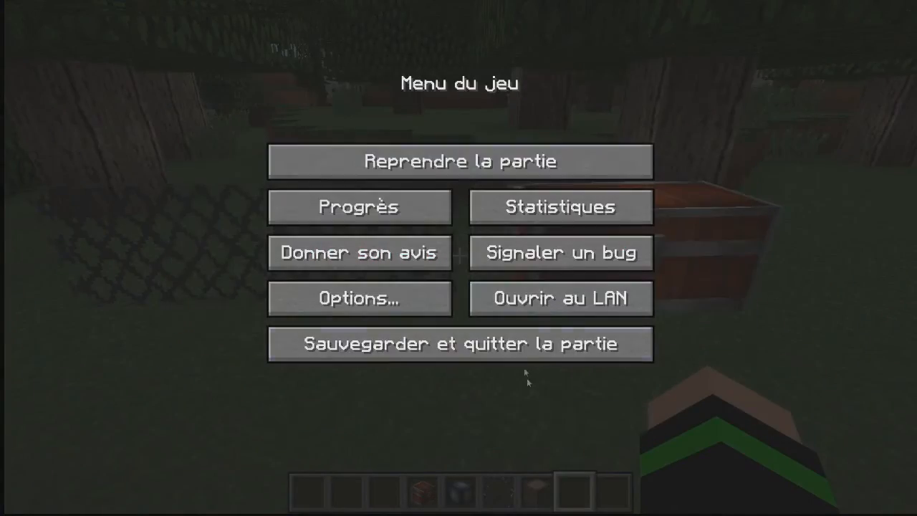
{"action": "left_click", "coordinate": [449, 178]}
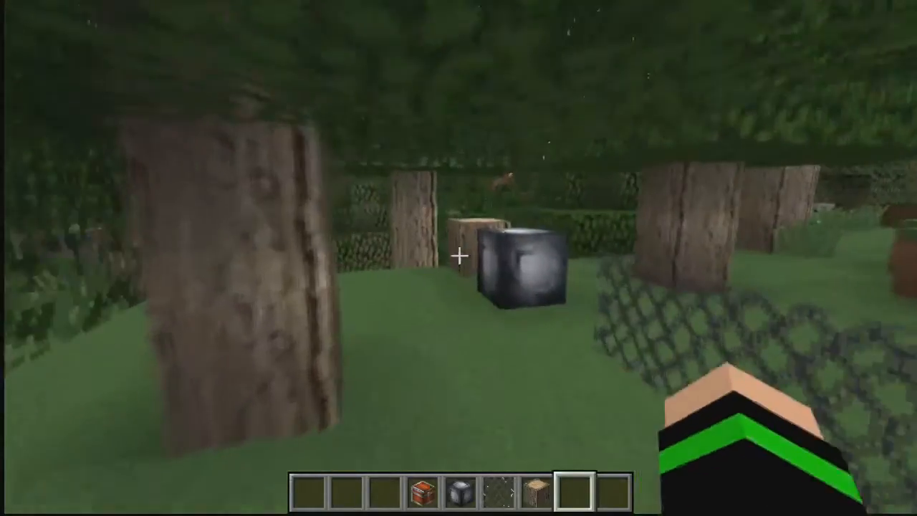
View the retextured double chest and forest from the air, then descend beside the dark metal block
{"action": "key", "text": "s"}
{"action": "key", "text": "space"}
{"action": "key", "text": "space"}
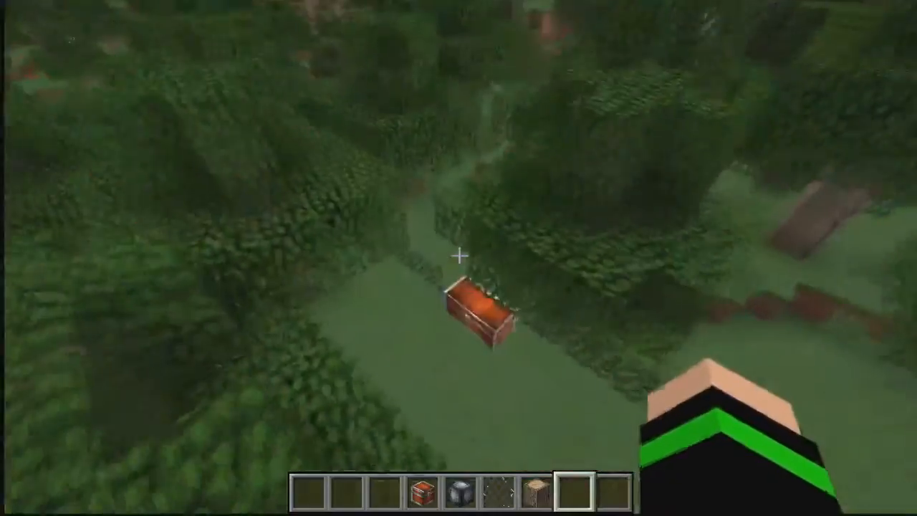
{"action": "key", "text": "w"}
{"action": "left_click", "coordinate": [459, 255]}
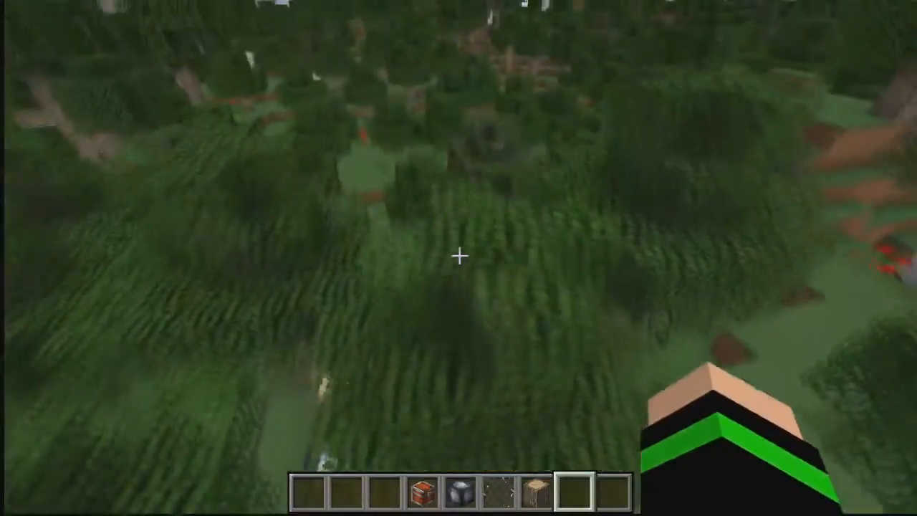
{"action": "key", "text": "w"}
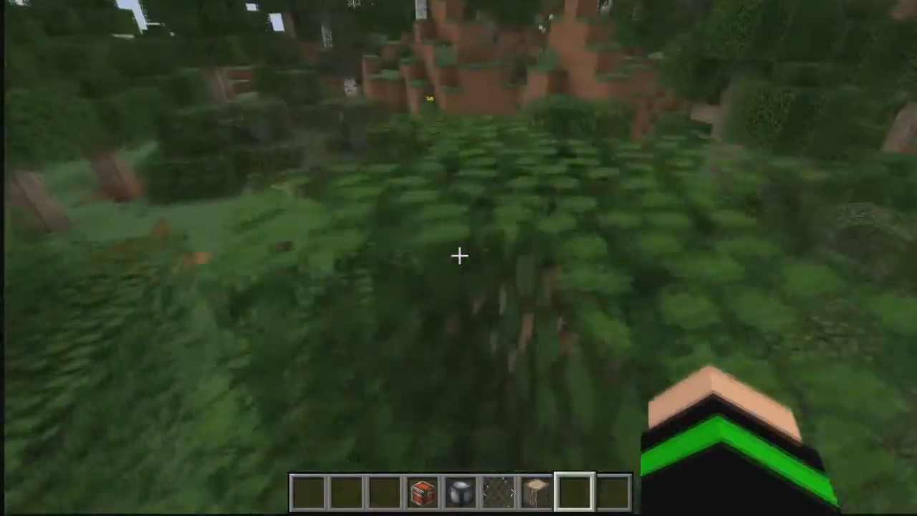
{"action": "key", "text": "w"}
{"action": "key", "text": "shift"}
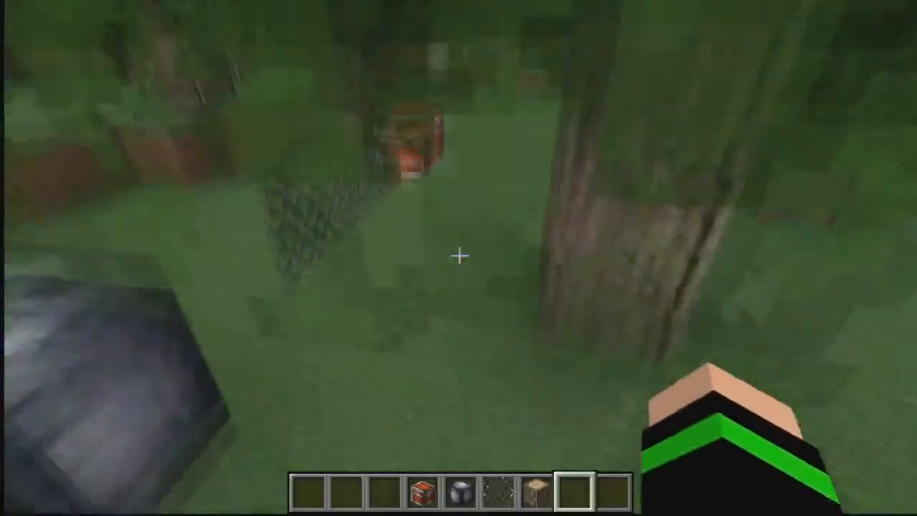
Circle over the treetops again, land among the custom blocks and walk past the double chest toward the cliff
{"action": "key", "text": "space"}
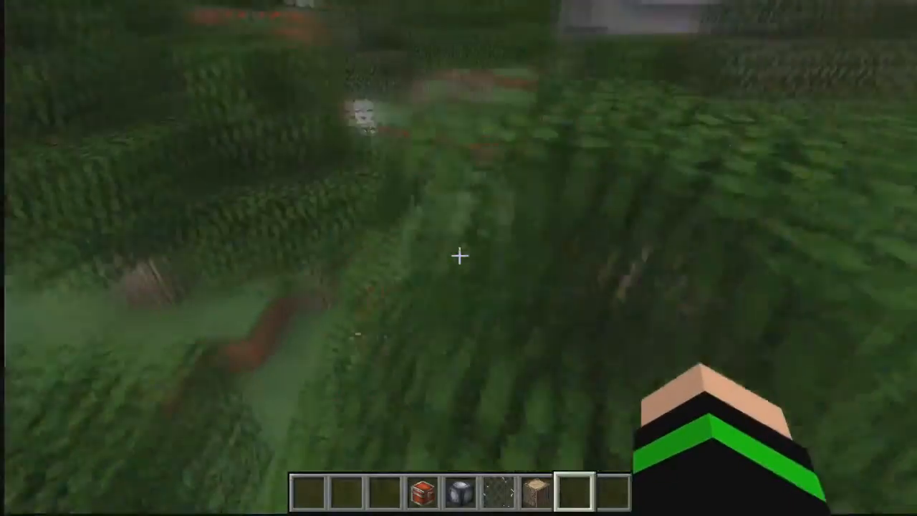
{"action": "key", "text": "w"}
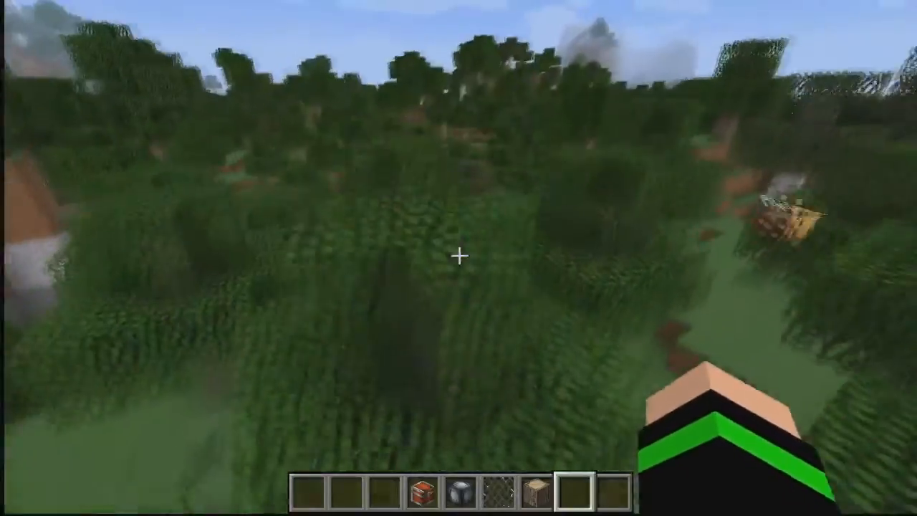
{"action": "key", "text": "w"}
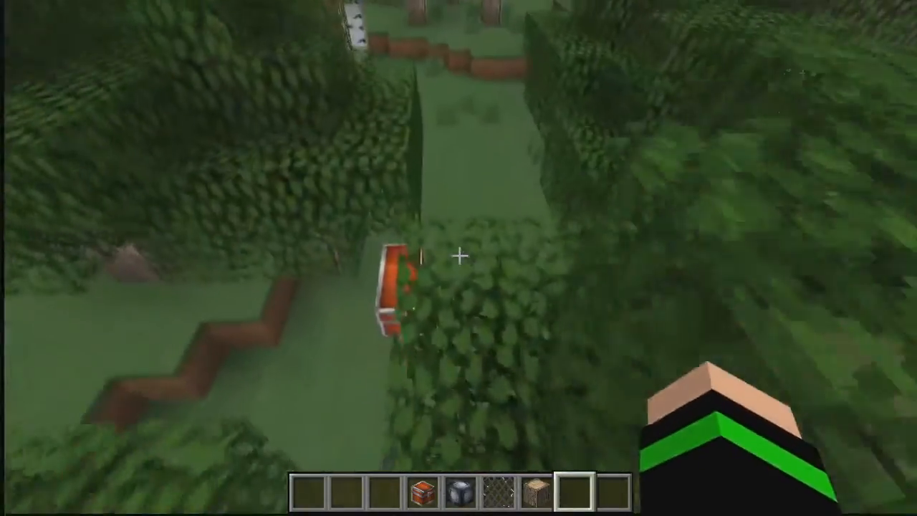
{"action": "key", "text": "w"}
{"action": "key", "text": "w"}
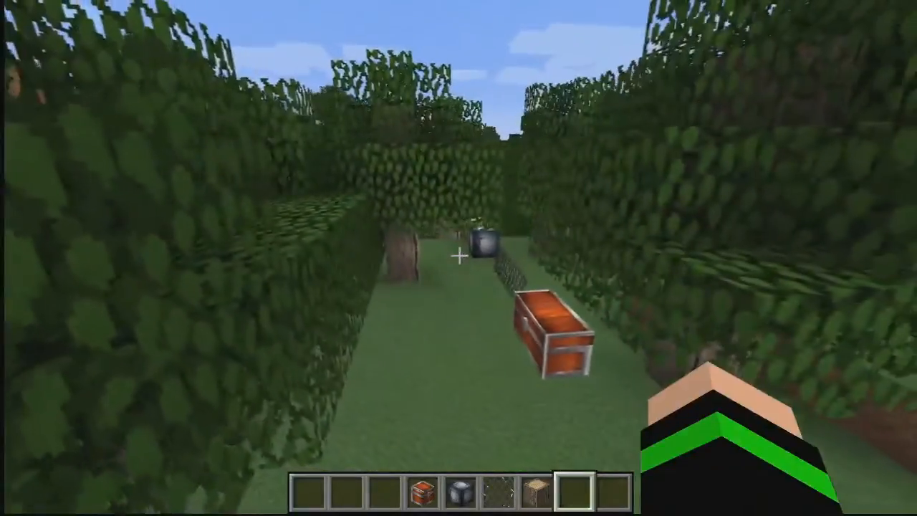
{"action": "key", "text": "w"}
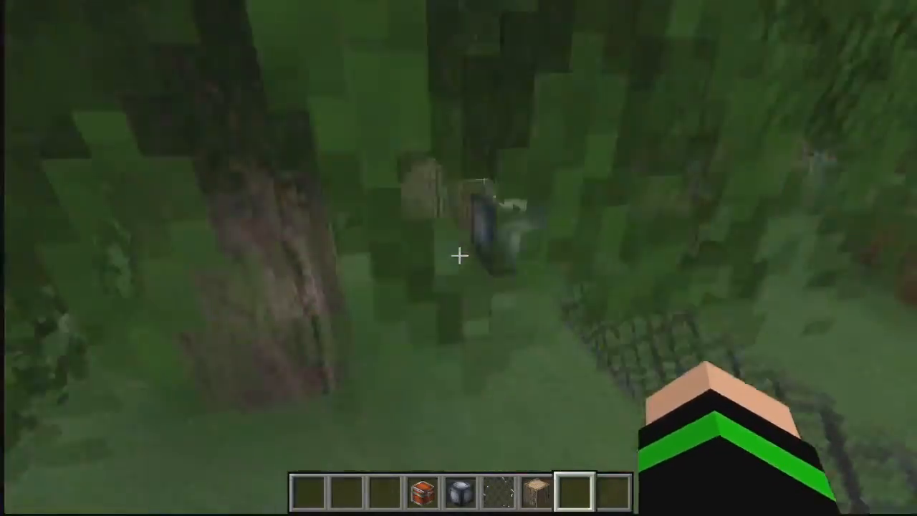
{"action": "key", "text": "a"}
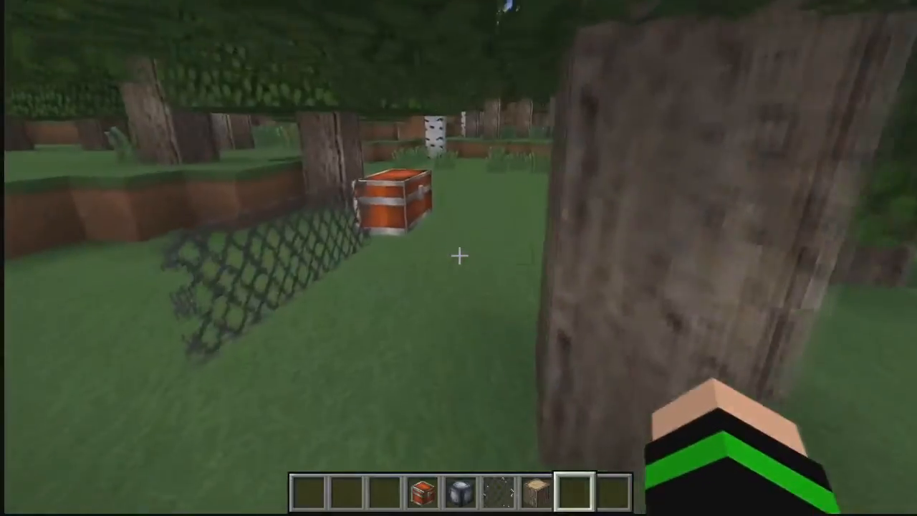
{"action": "key", "text": "w"}
{"action": "left_click", "coordinate": [459, 256]}
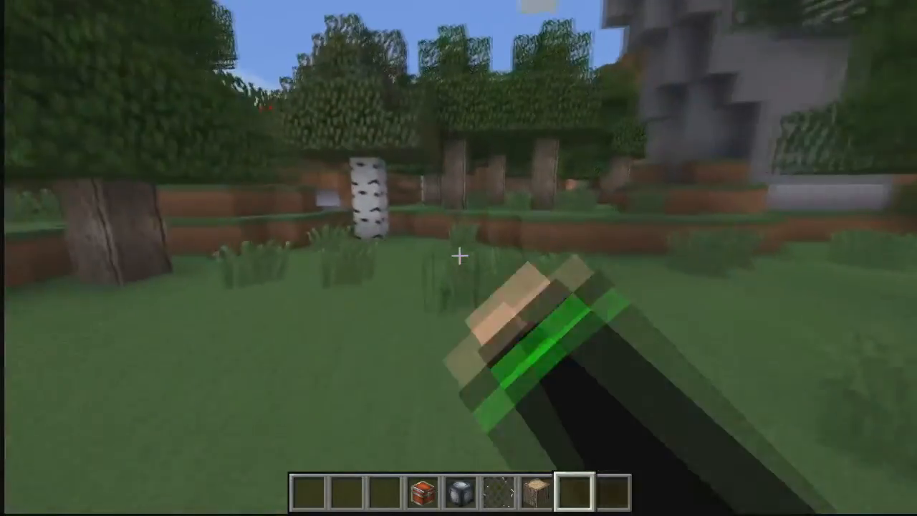
{"action": "key", "text": "w"}
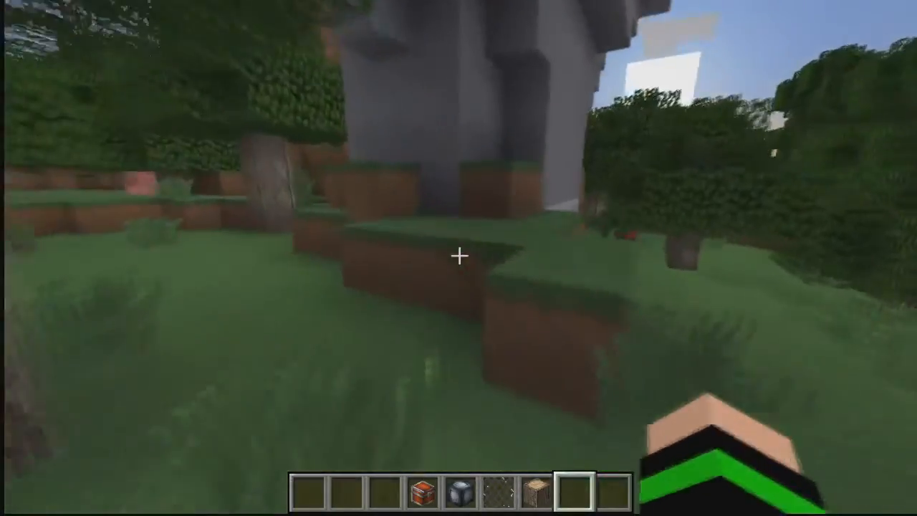